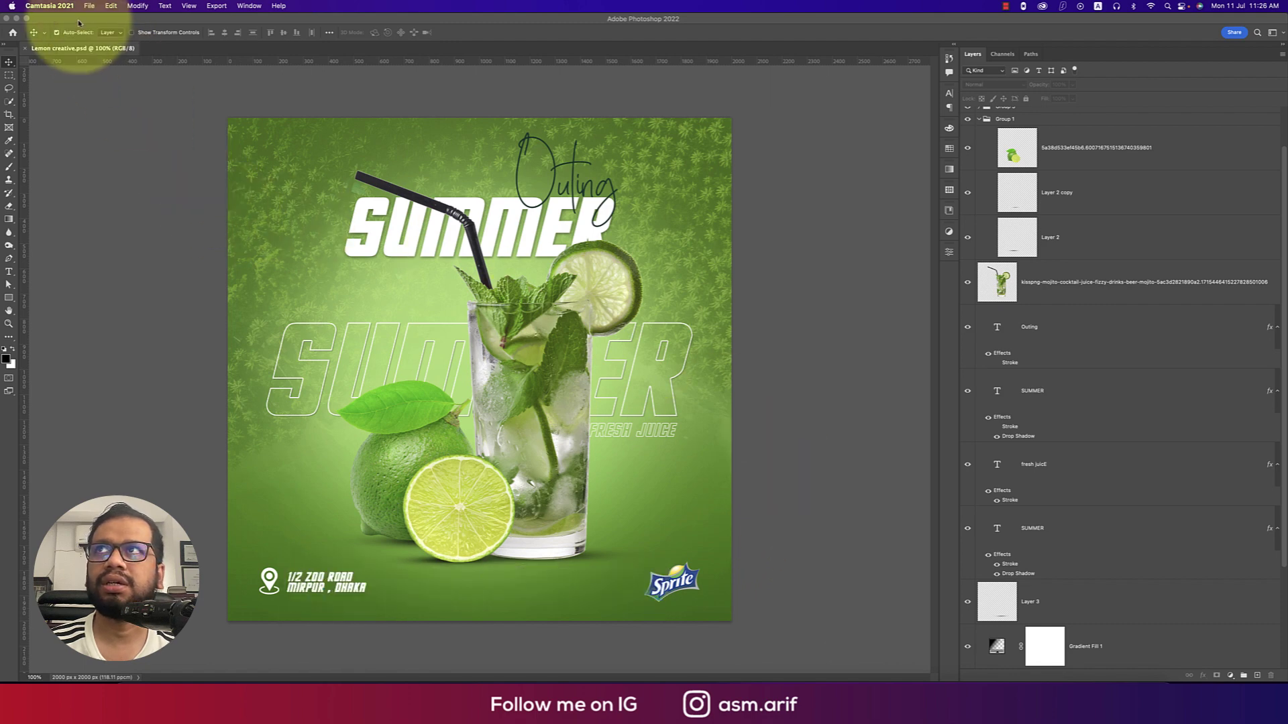
- Create a new document named juice, 2000 x 2000 pixels at 300 pixels/centimeter with transparent background contents
click(114, 158)
click(76, 6)
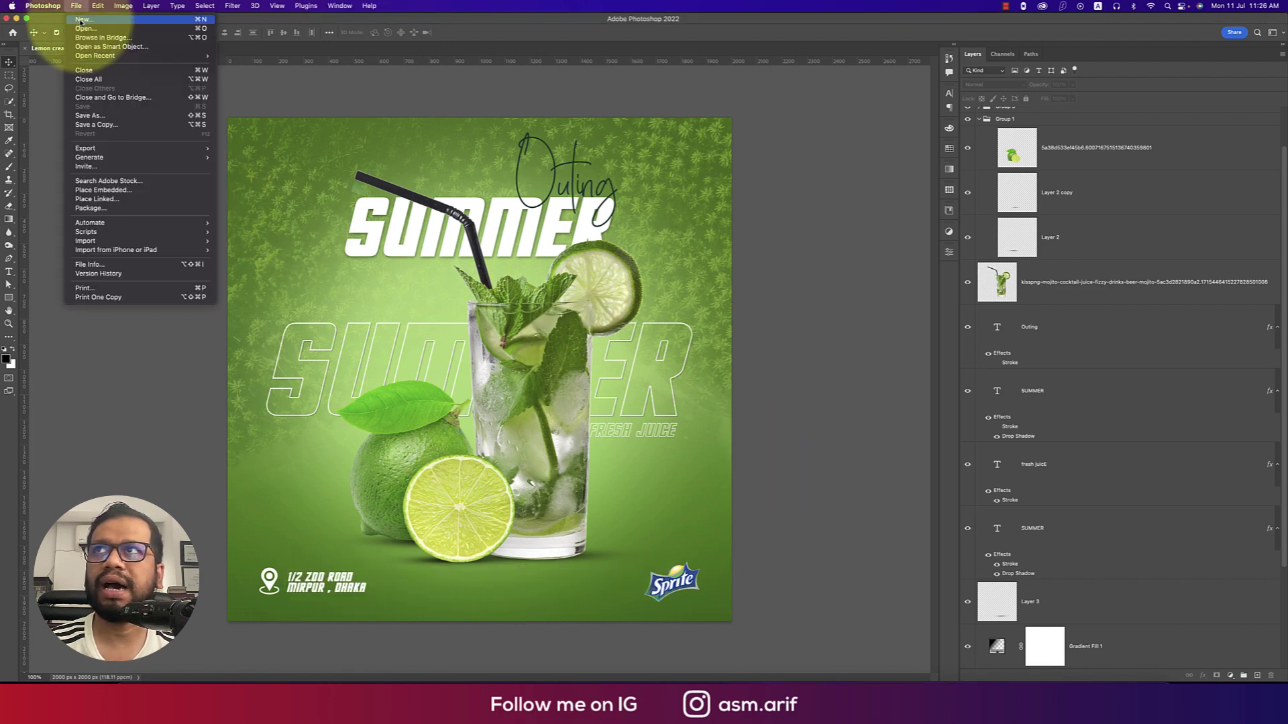
click(85, 20)
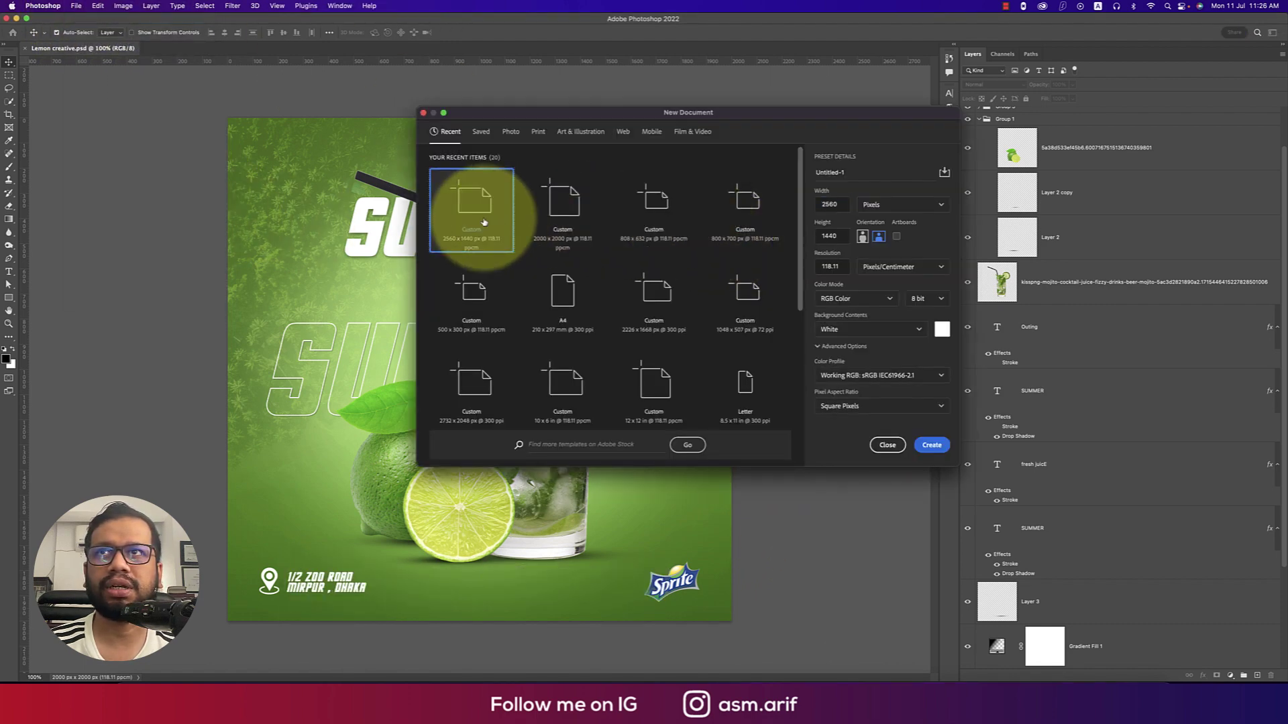
click(576, 215)
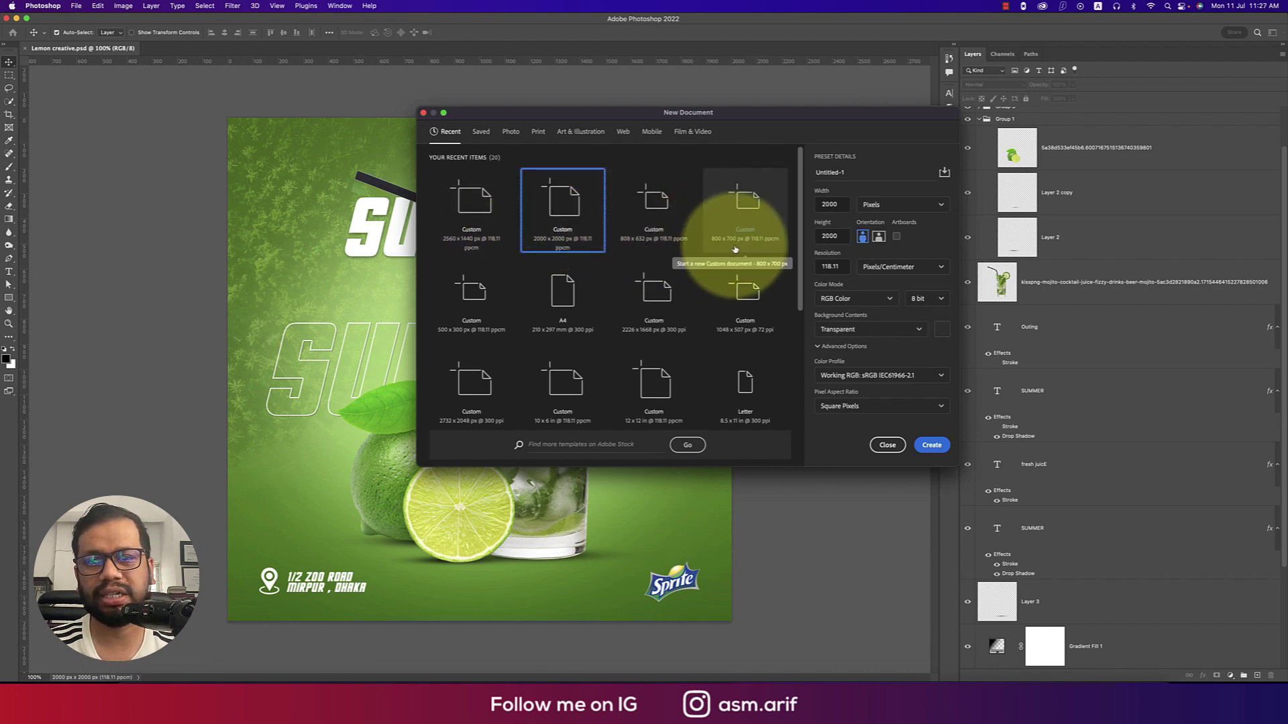
double_click(829, 204)
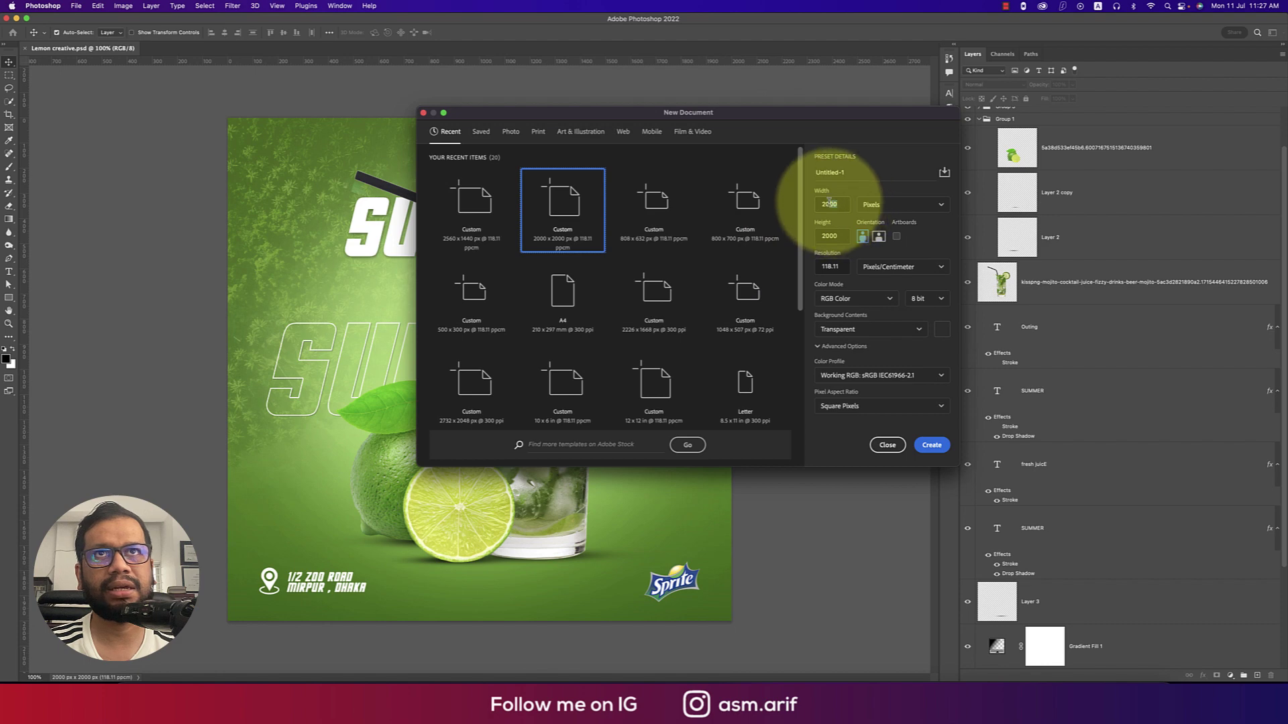
click(845, 173)
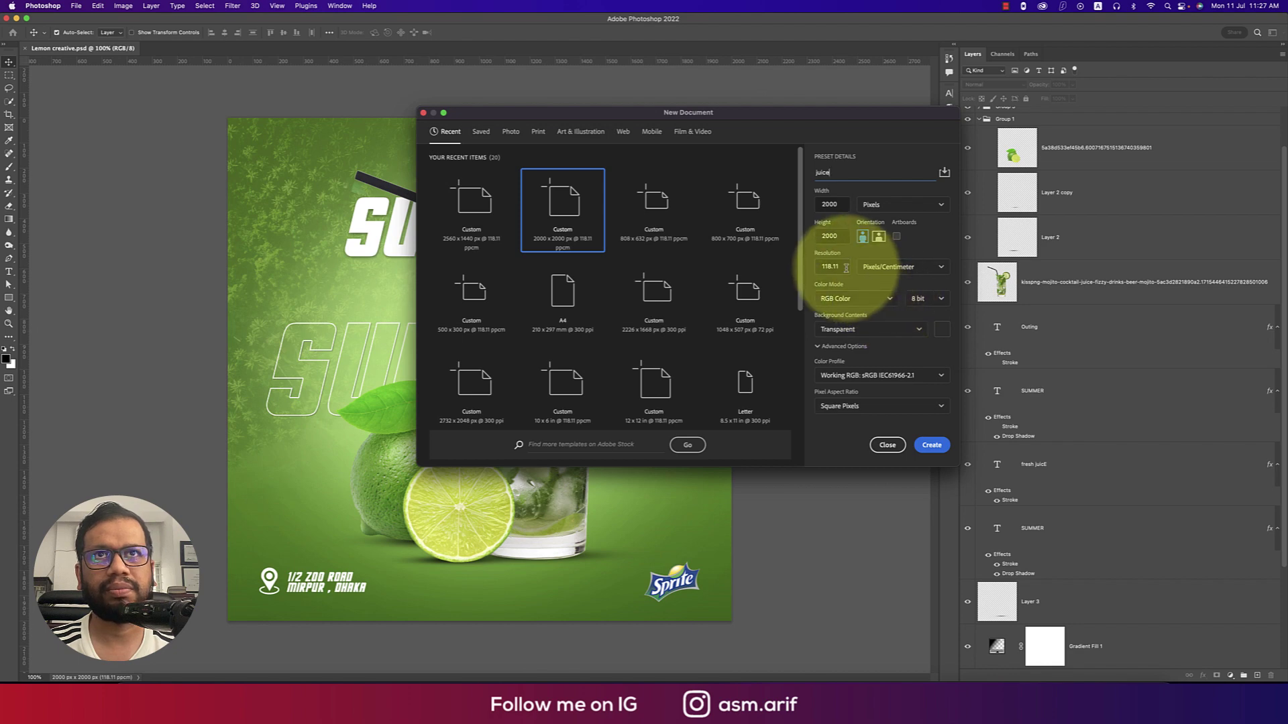
click(831, 268)
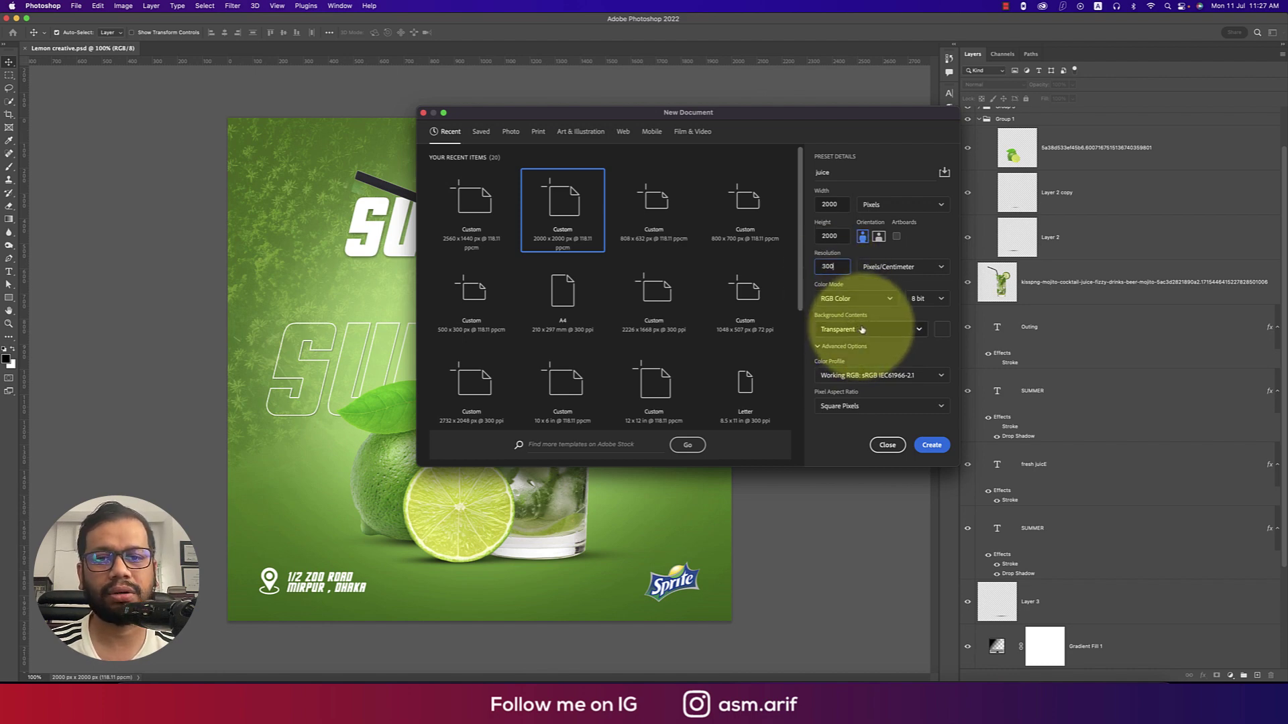
click(931, 445)
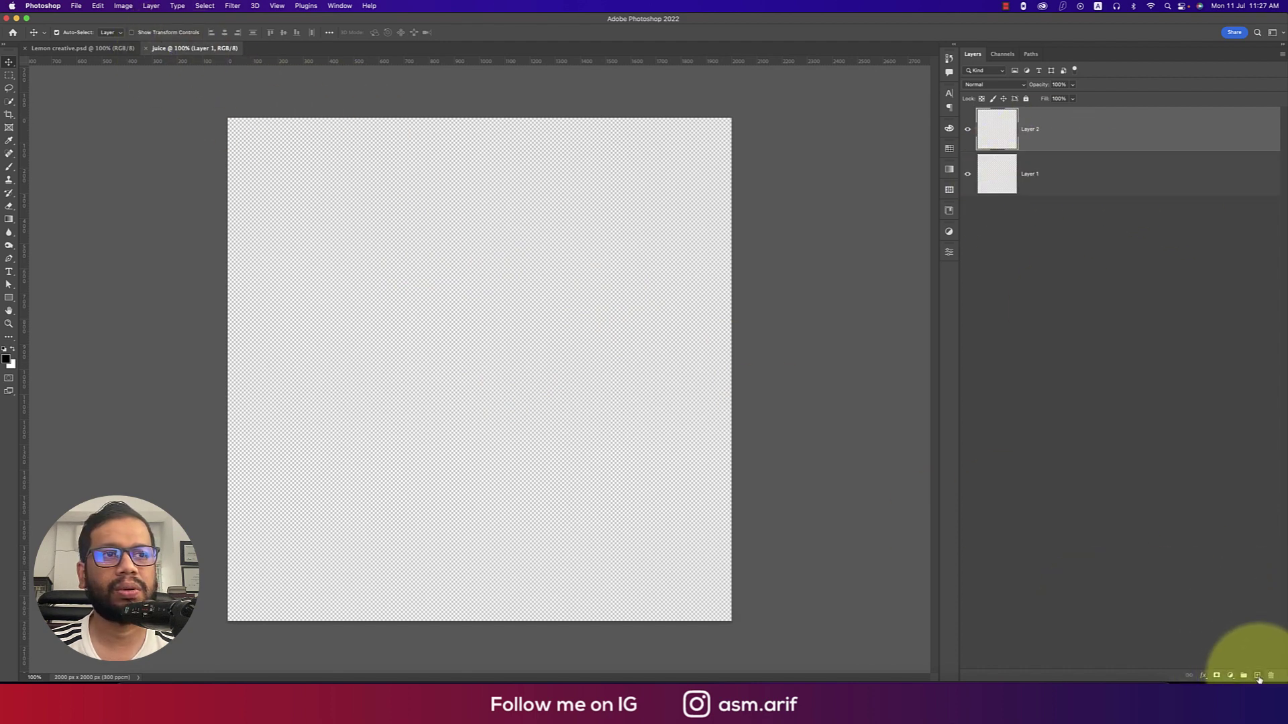
- Place the kisspng mojito cocktail PNG from the 10-7-22 orange tea folder as an embedded image
click(76, 5)
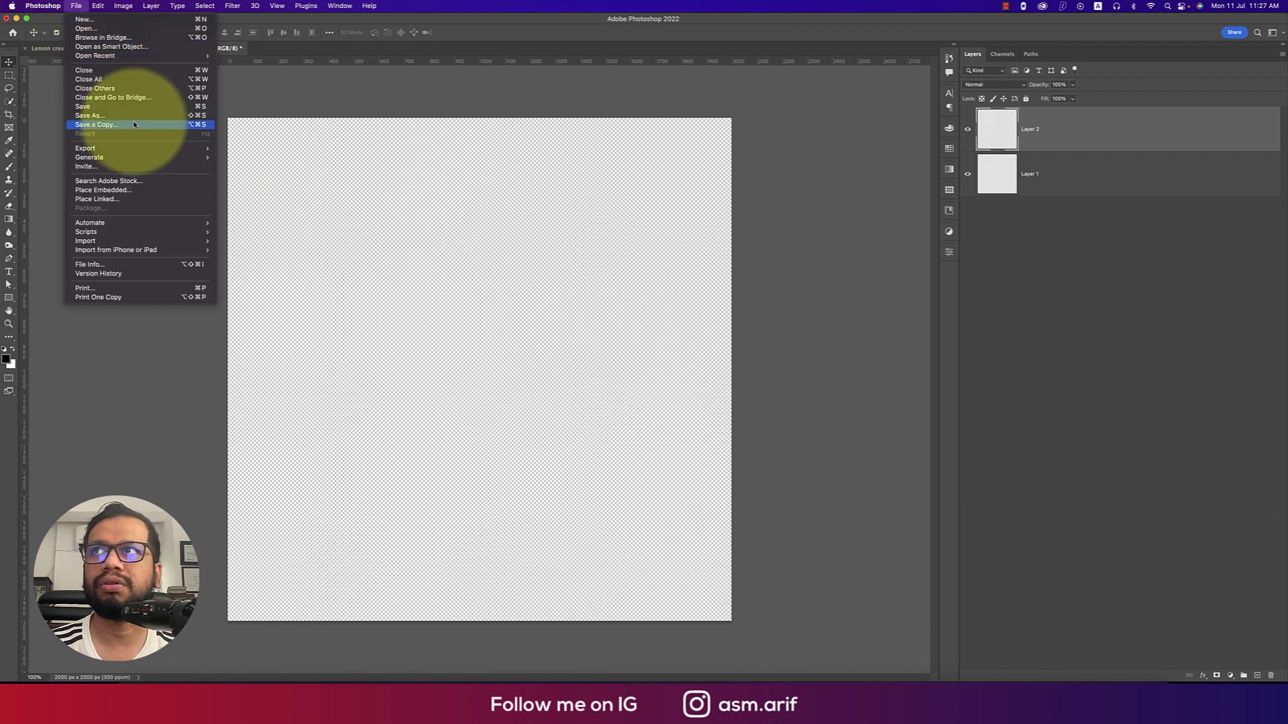
click(287, 213)
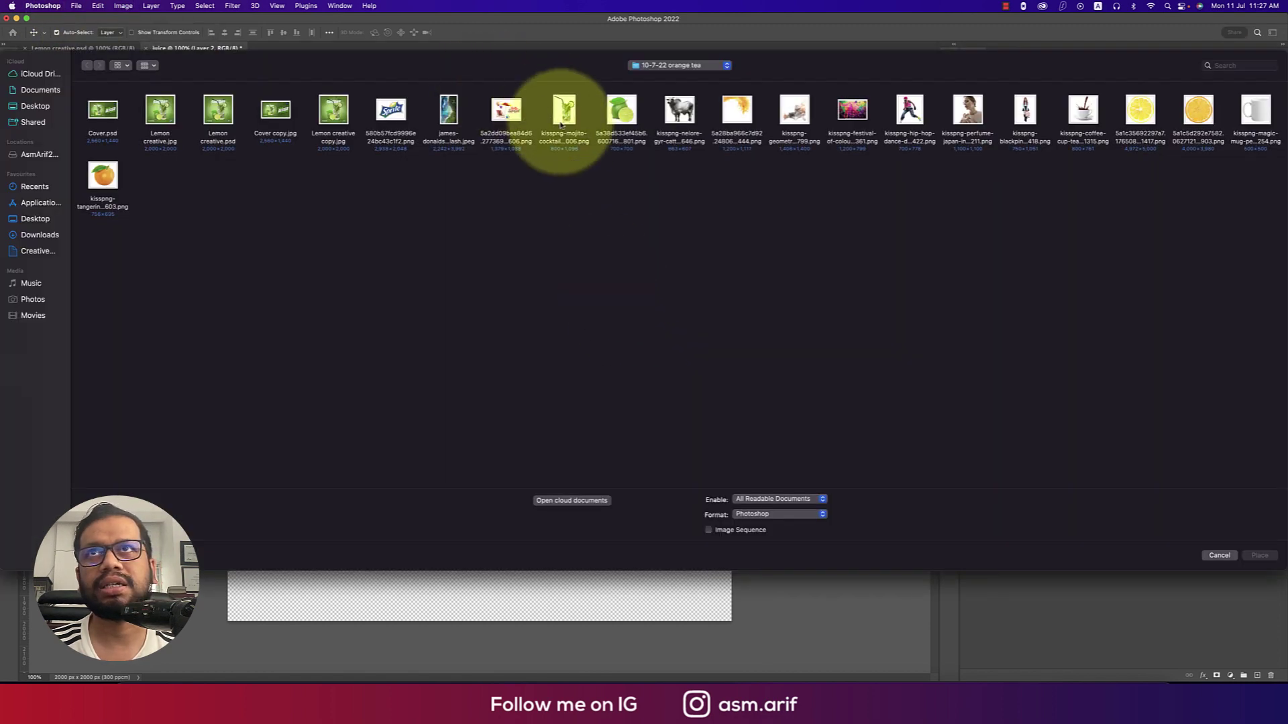
click(566, 124)
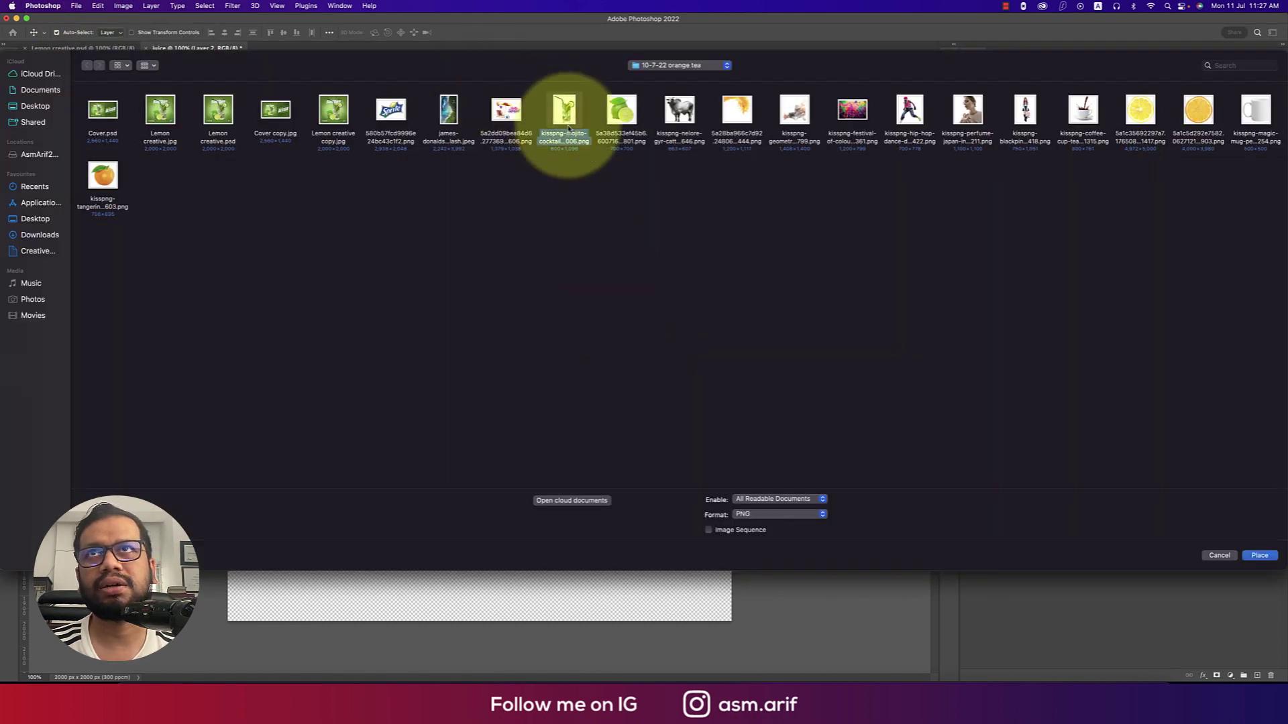
double_click(565, 124)
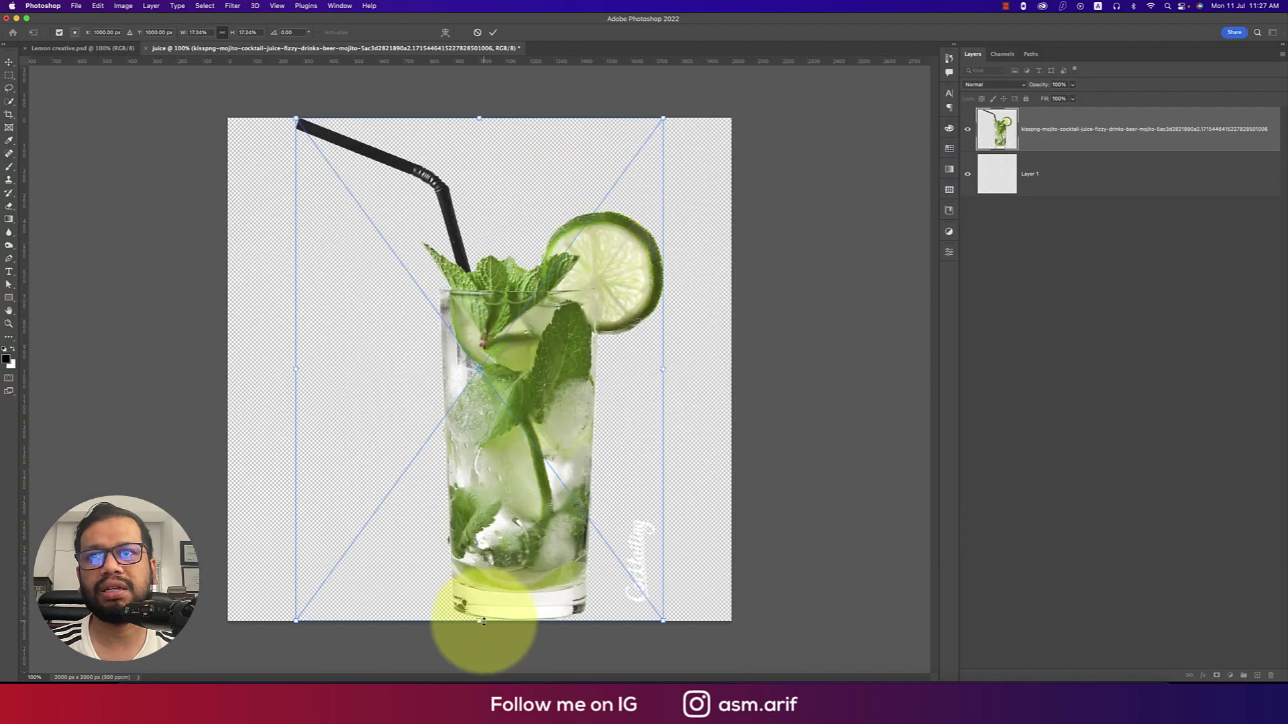
- Scale the placed mojito glass to about 11.84% and position it horizontally centred on the canvas
drag(483, 622, 480, 501)
drag(512, 419, 512, 462)
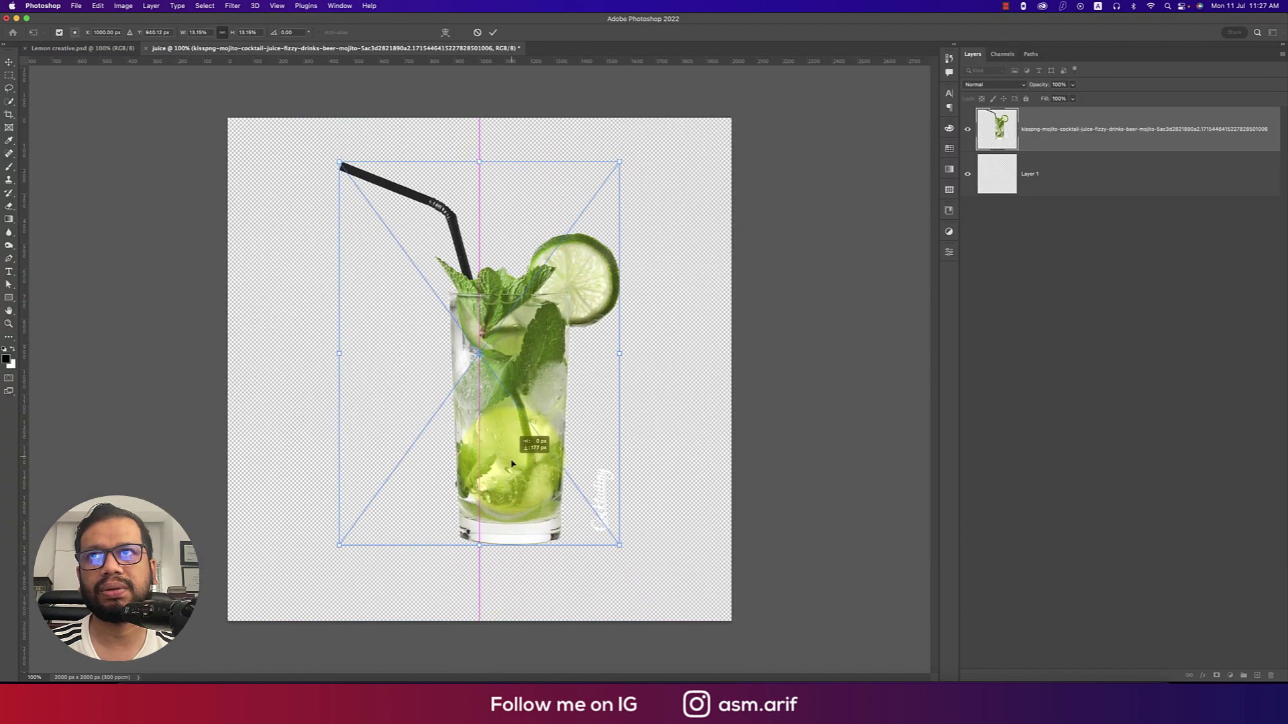
drag(478, 545, 487, 495)
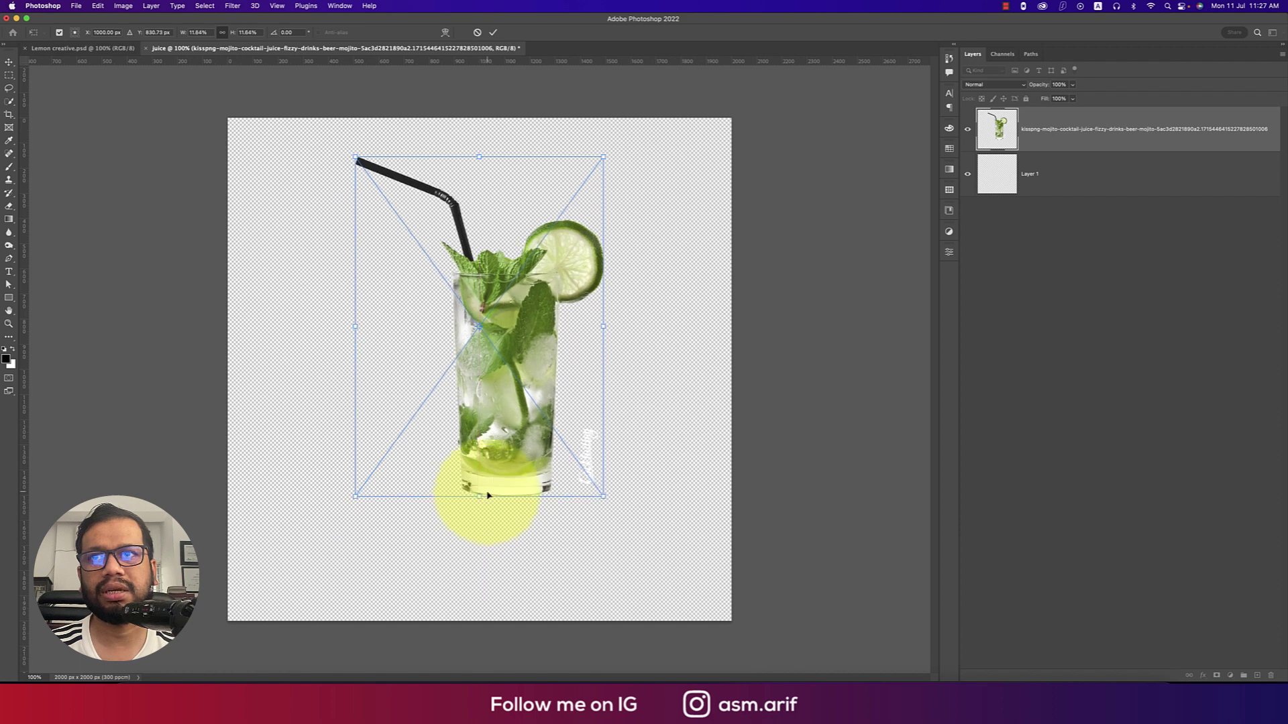
drag(511, 442, 511, 462)
key(Return)
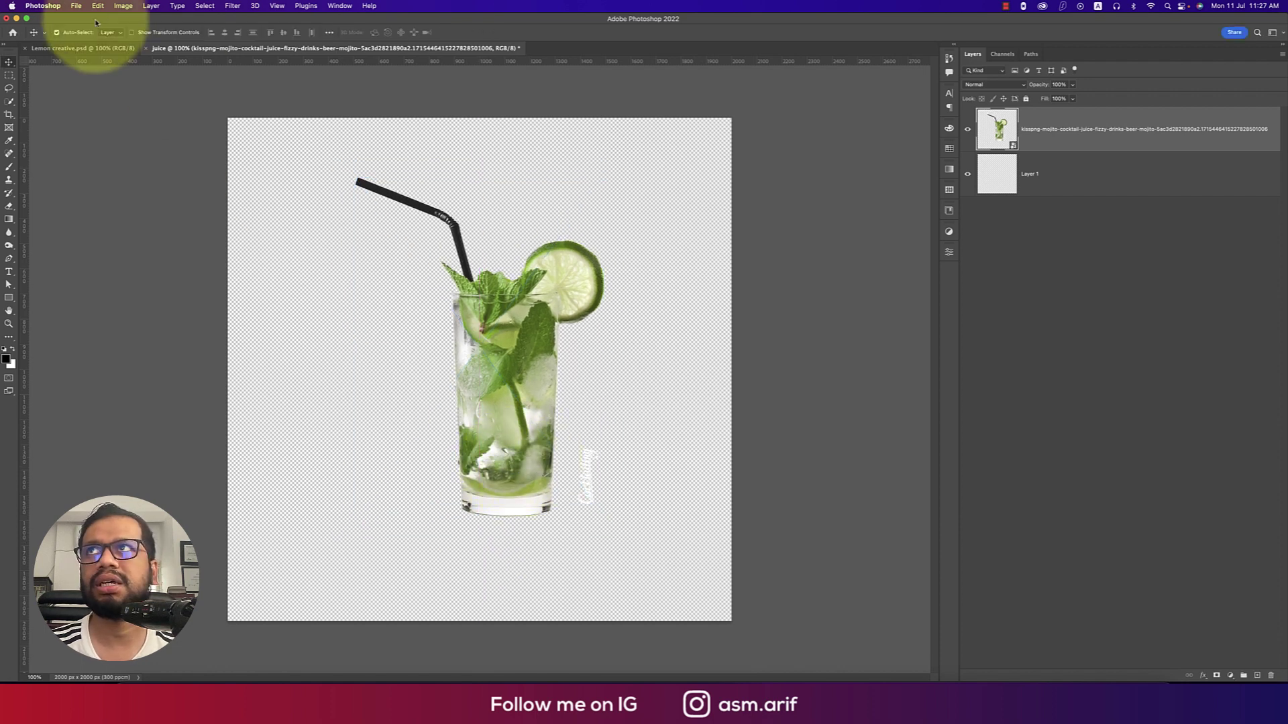
- Place the green lime PNG as an embedded image, scaled to about 37%, against the lower left of the glass
click(75, 6)
click(94, 190)
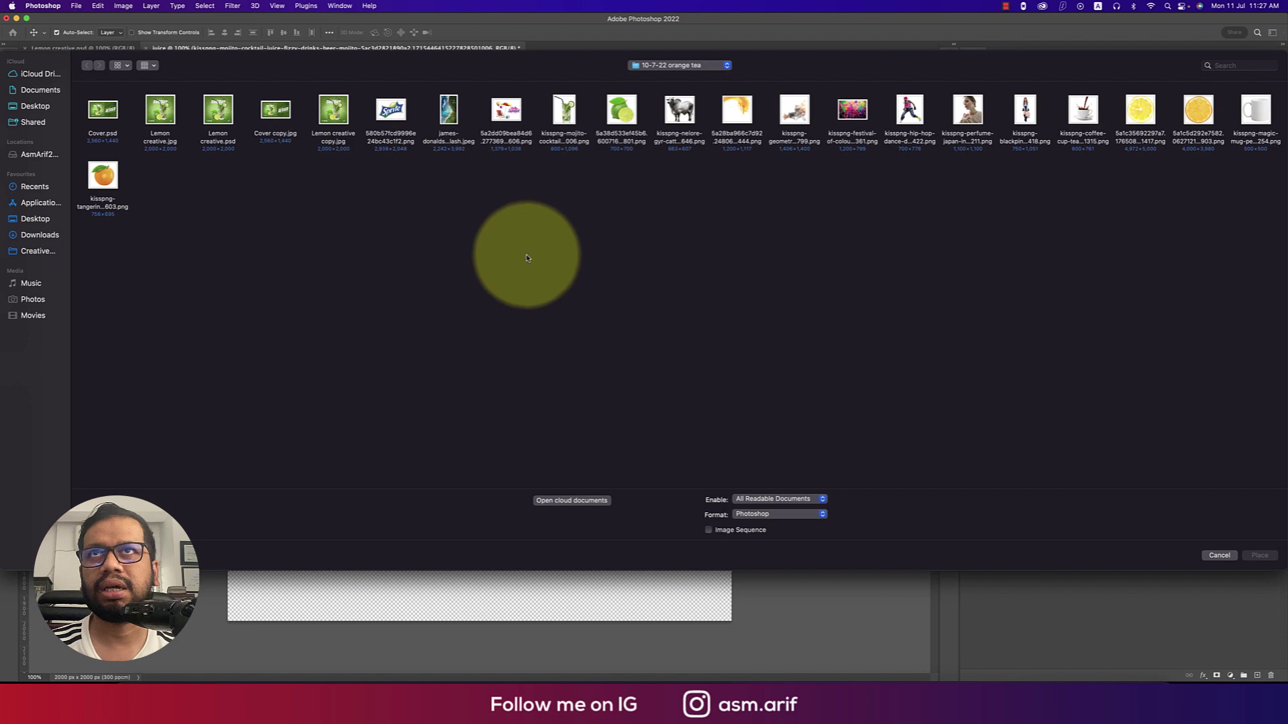
click(618, 121)
double_click(617, 120)
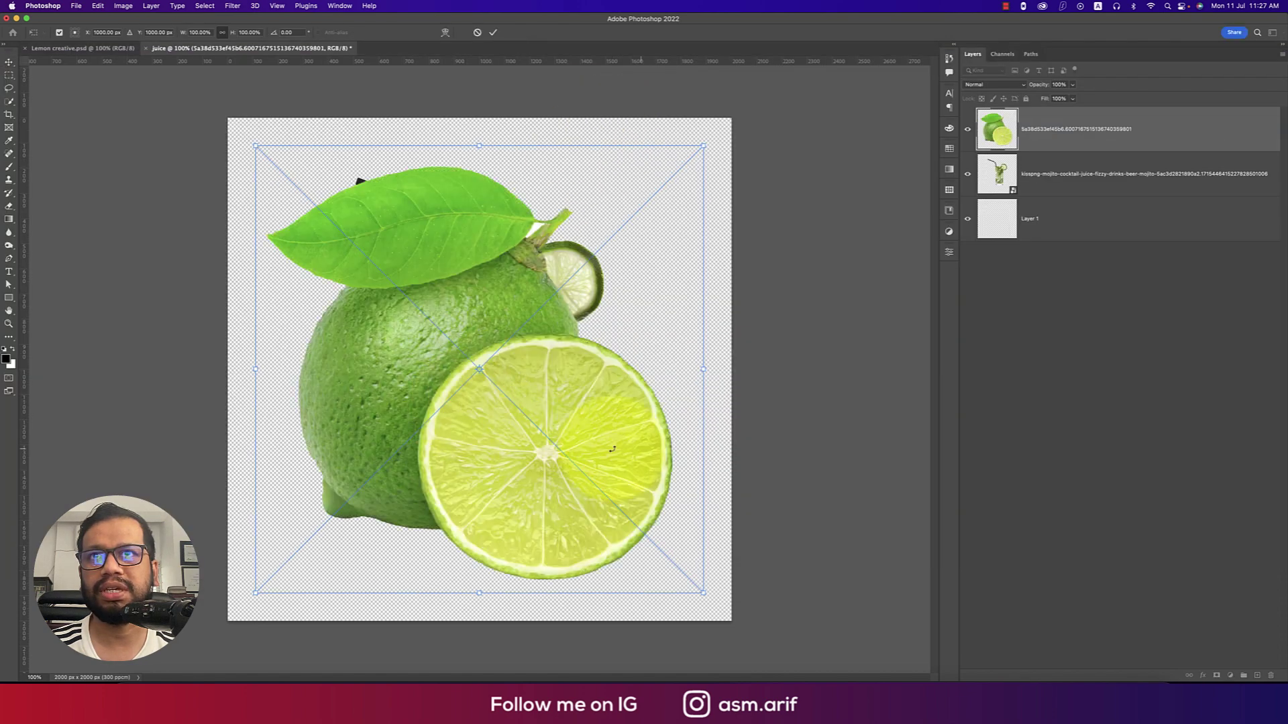
drag(710, 368, 405, 470)
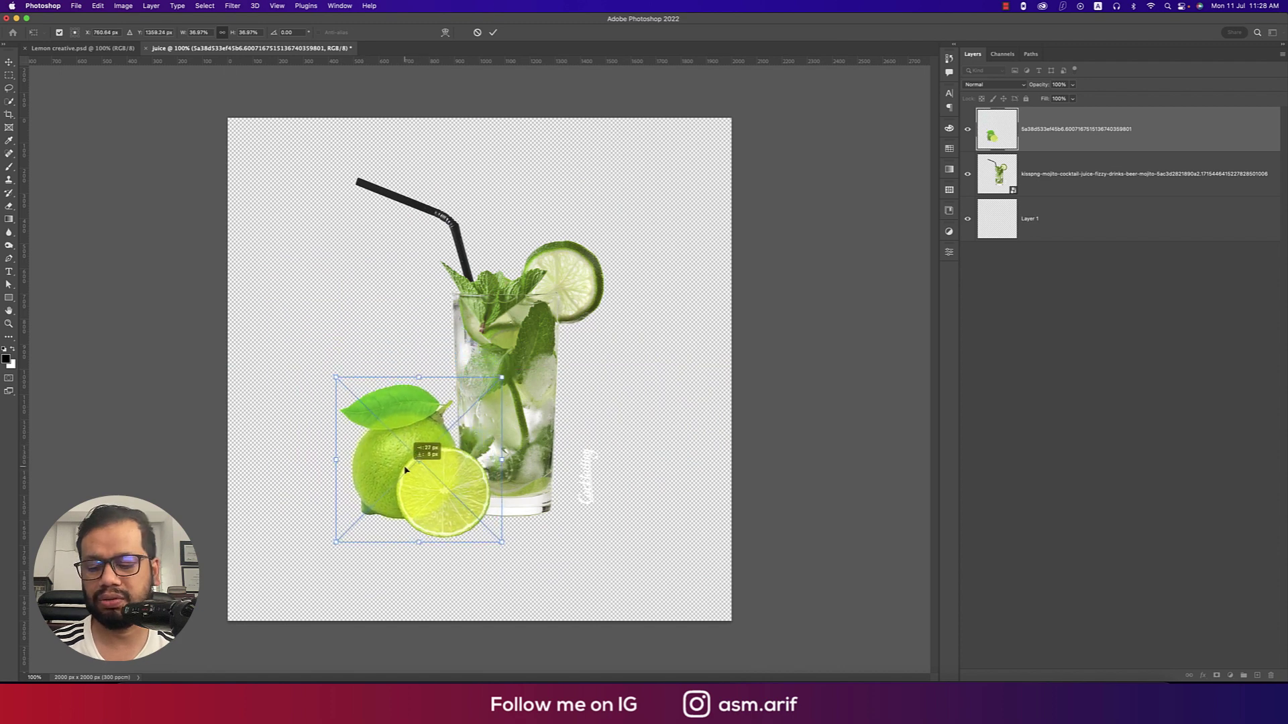
key(Return)
- Rasterize the mojito glass layer and the lime layer
click(1086, 237)
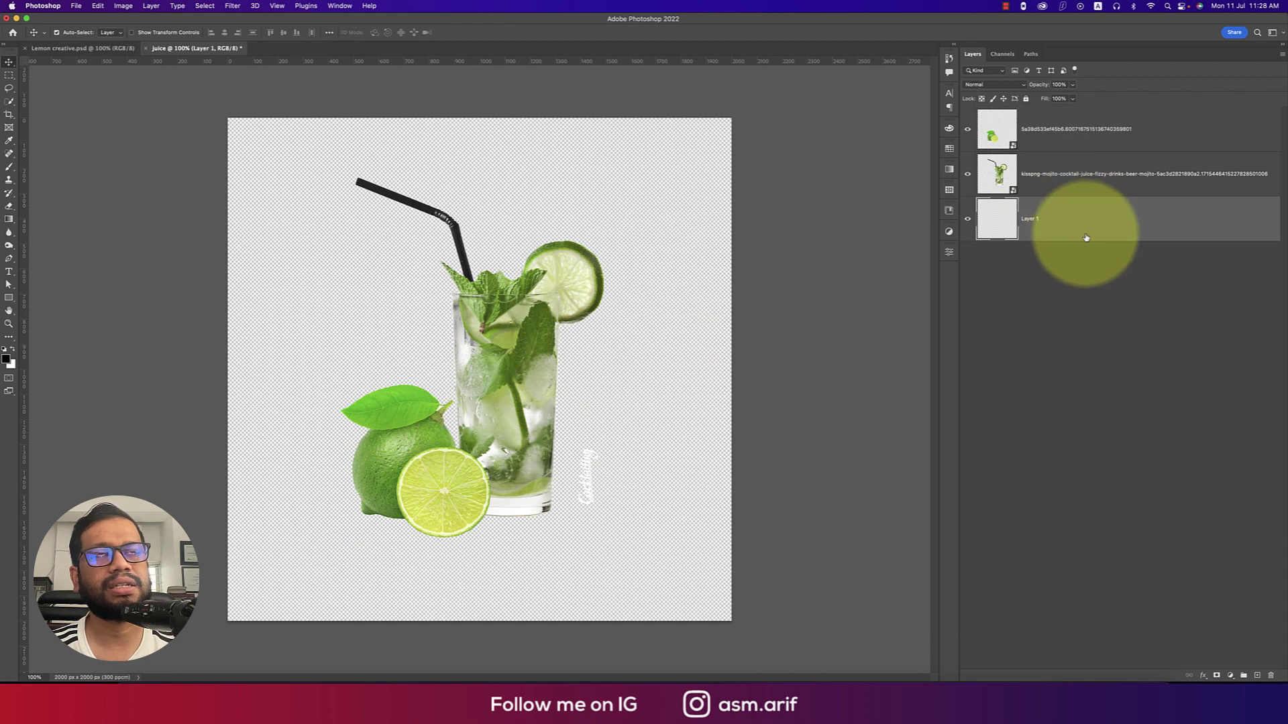
click(1054, 173)
right_click(1053, 174)
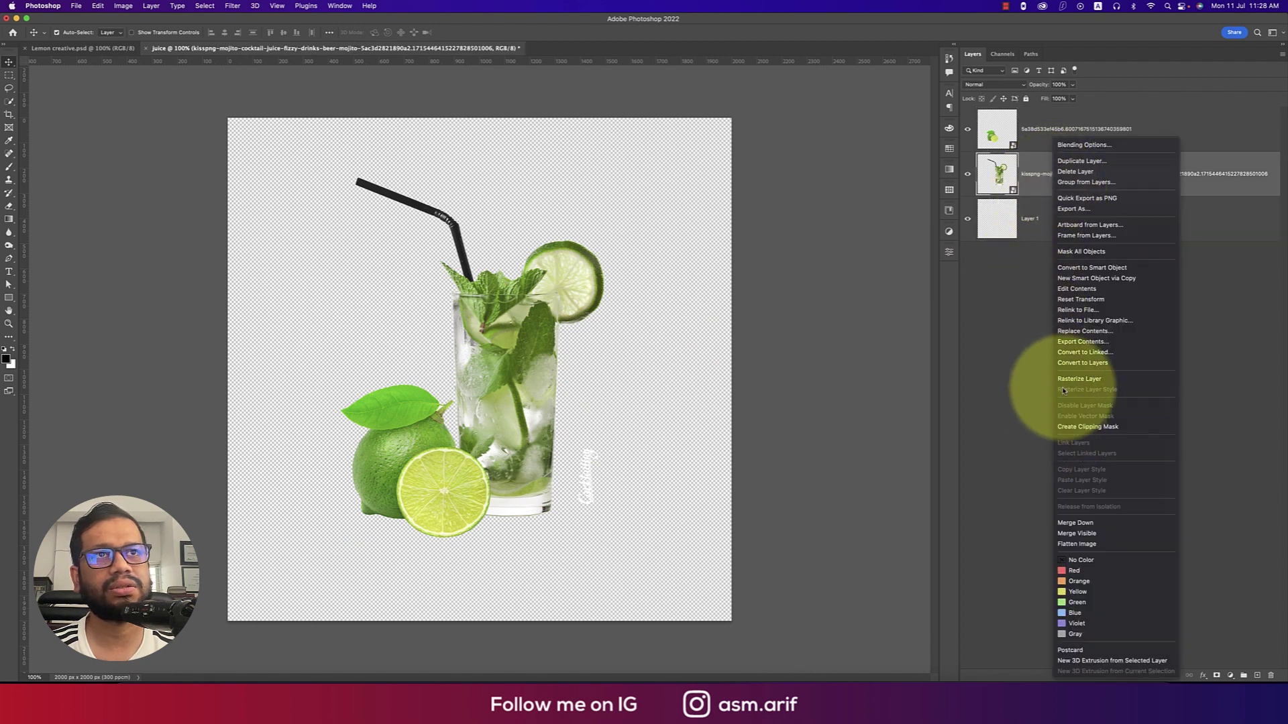
click(1048, 129)
right_click(1039, 130)
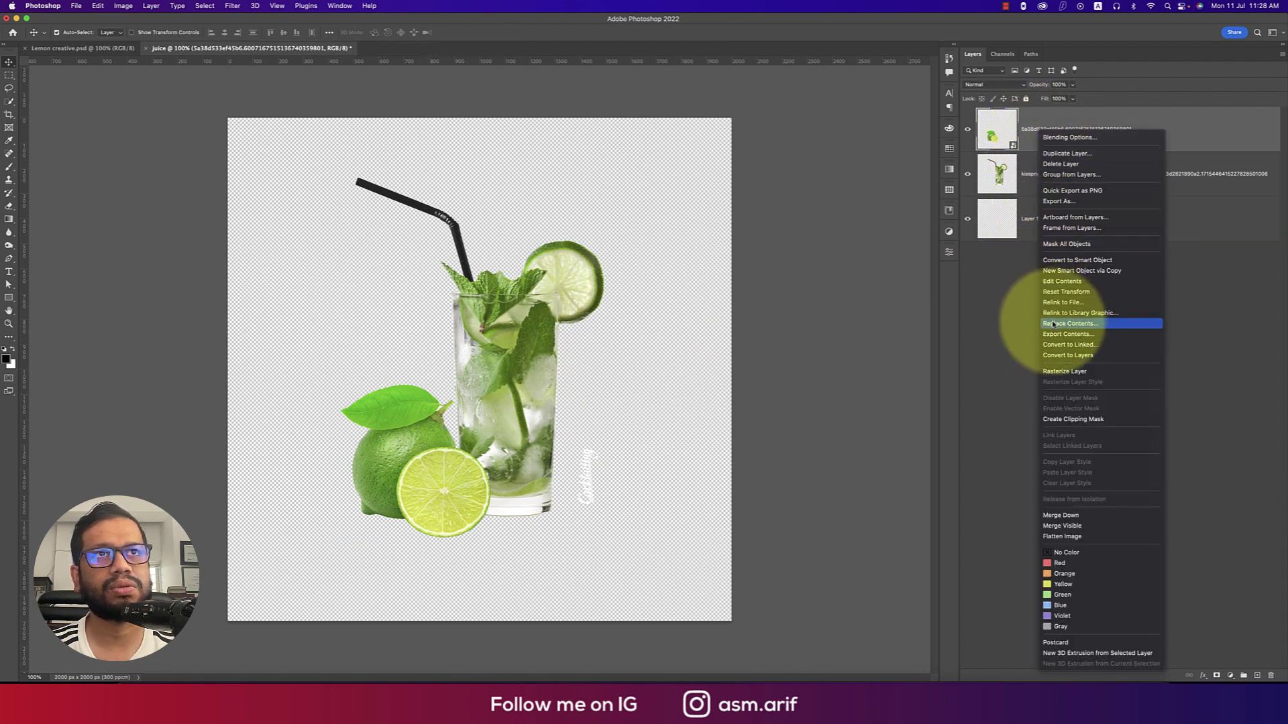
click(1050, 376)
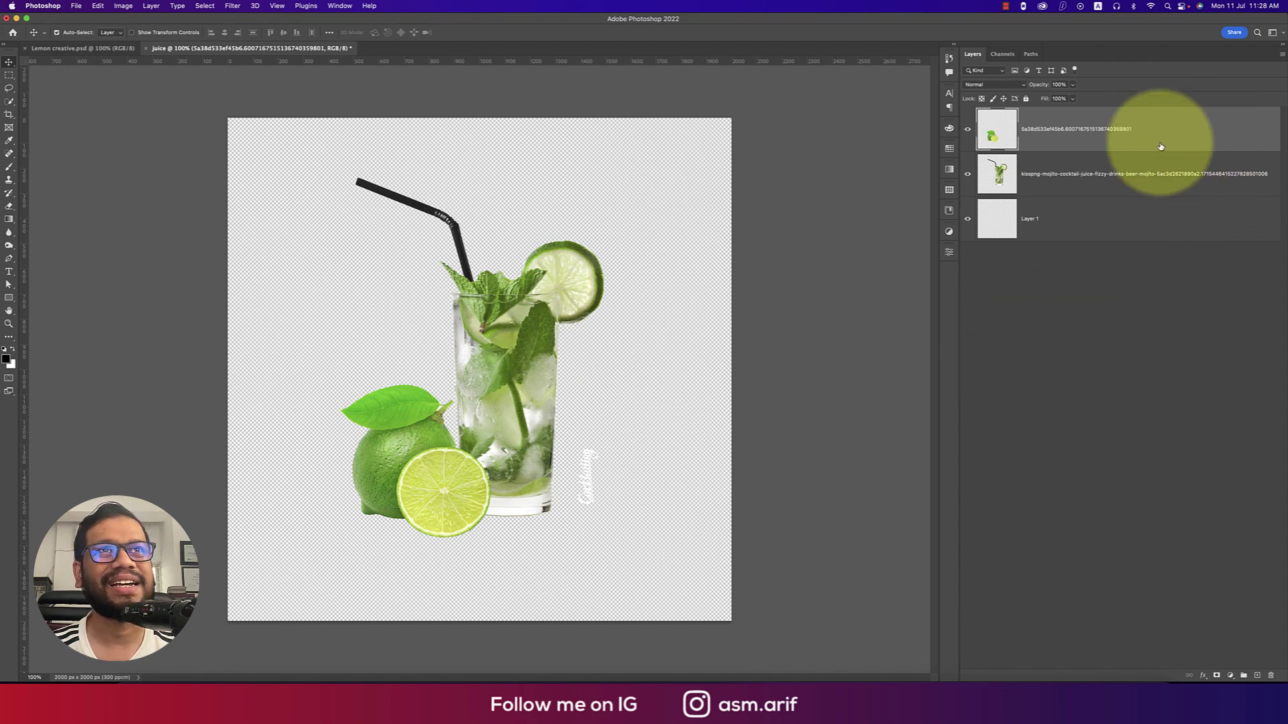
- Rename the mojito layer to glass and the lime layer to lemon
double_click(1090, 174)
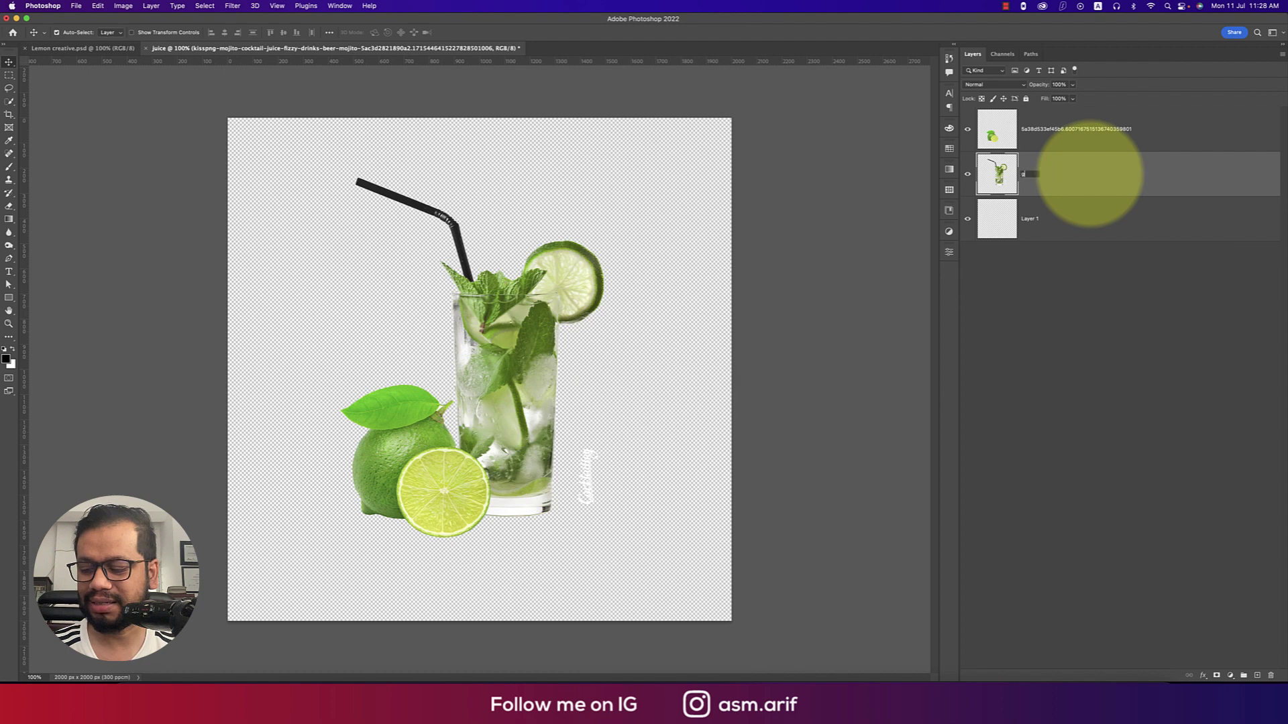
text(glass)
key(Return)
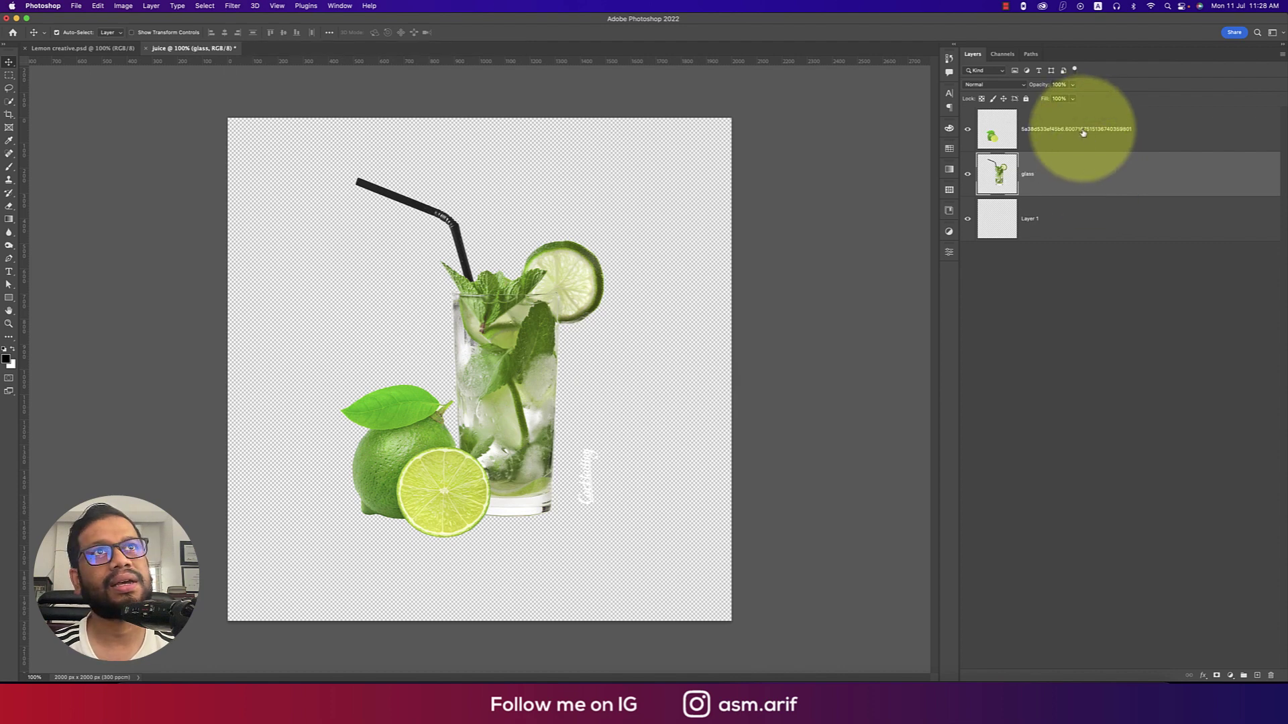
click(1081, 133)
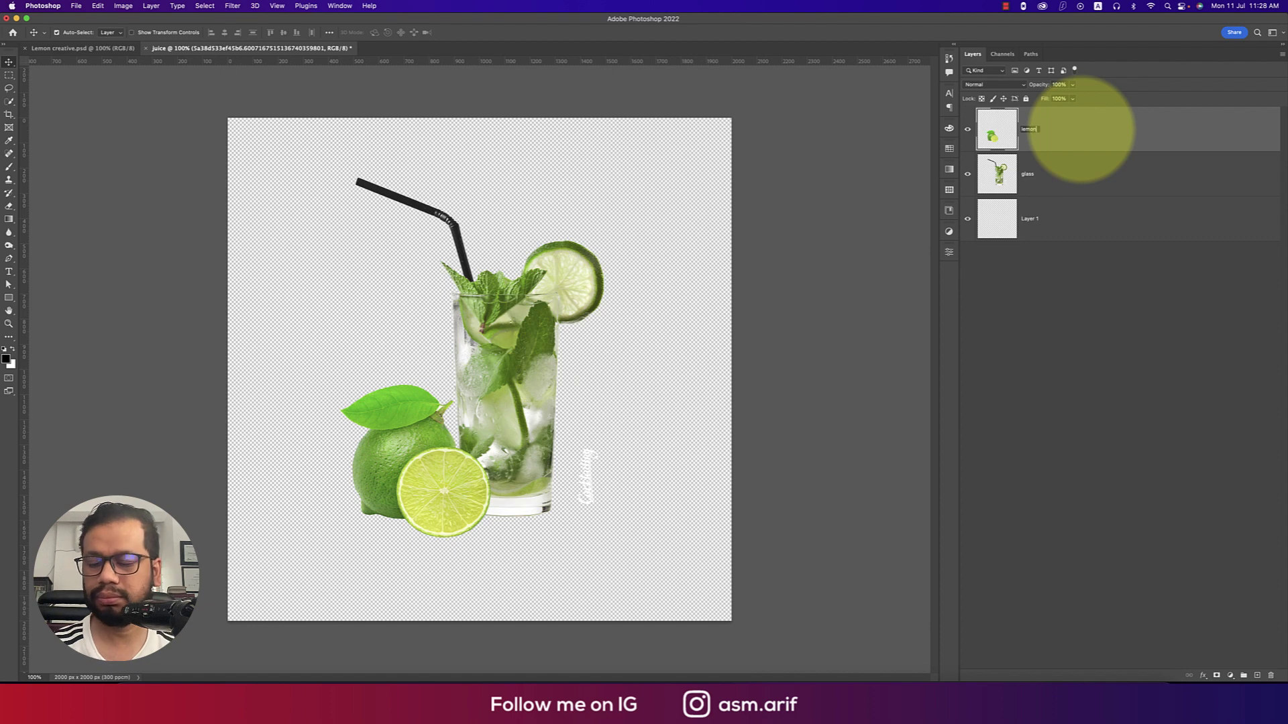
key(Return)
- Add an olive-green Solid Color fill, #849933, at Layer 1 beneath the glass and lemon layers
click(1092, 174)
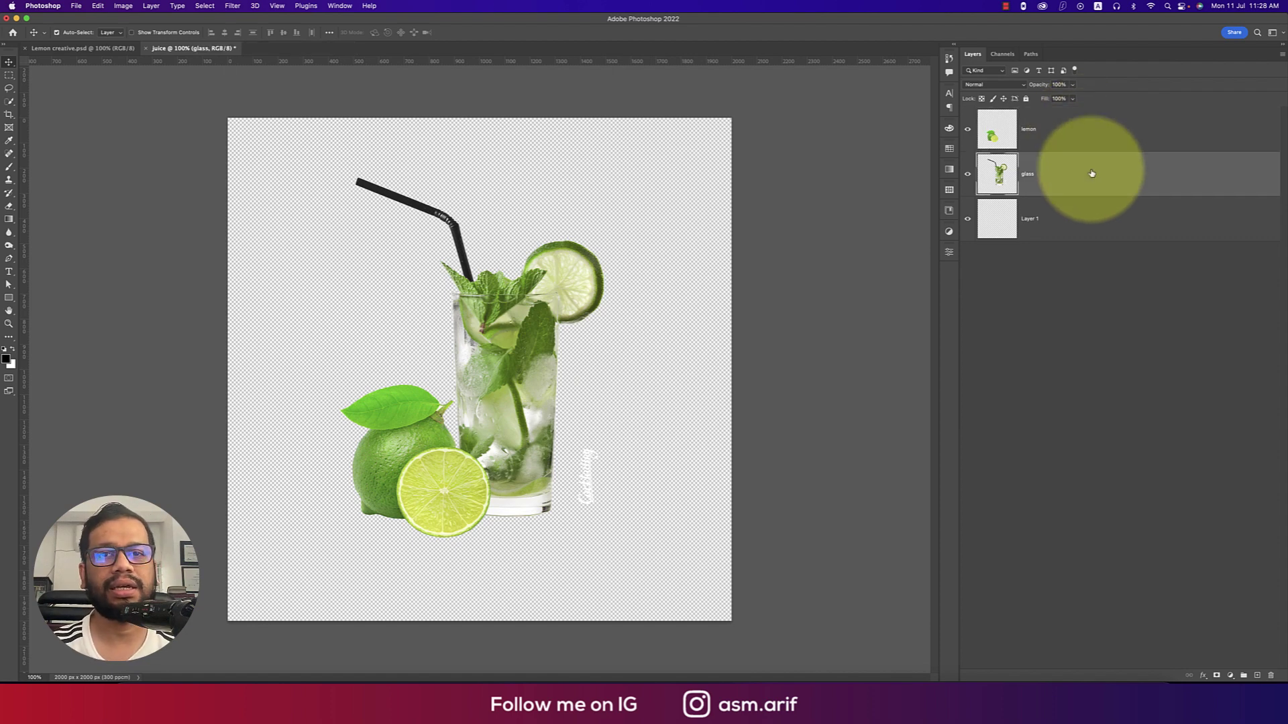
click(1081, 225)
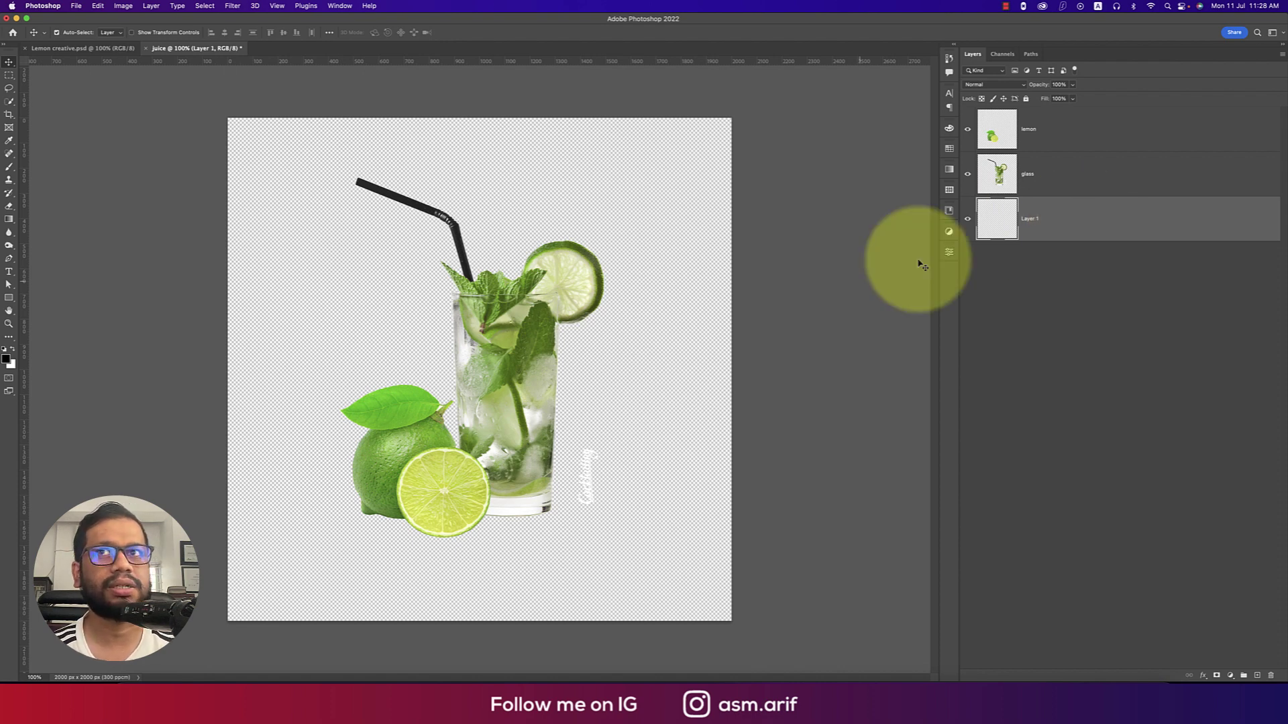
click(1222, 678)
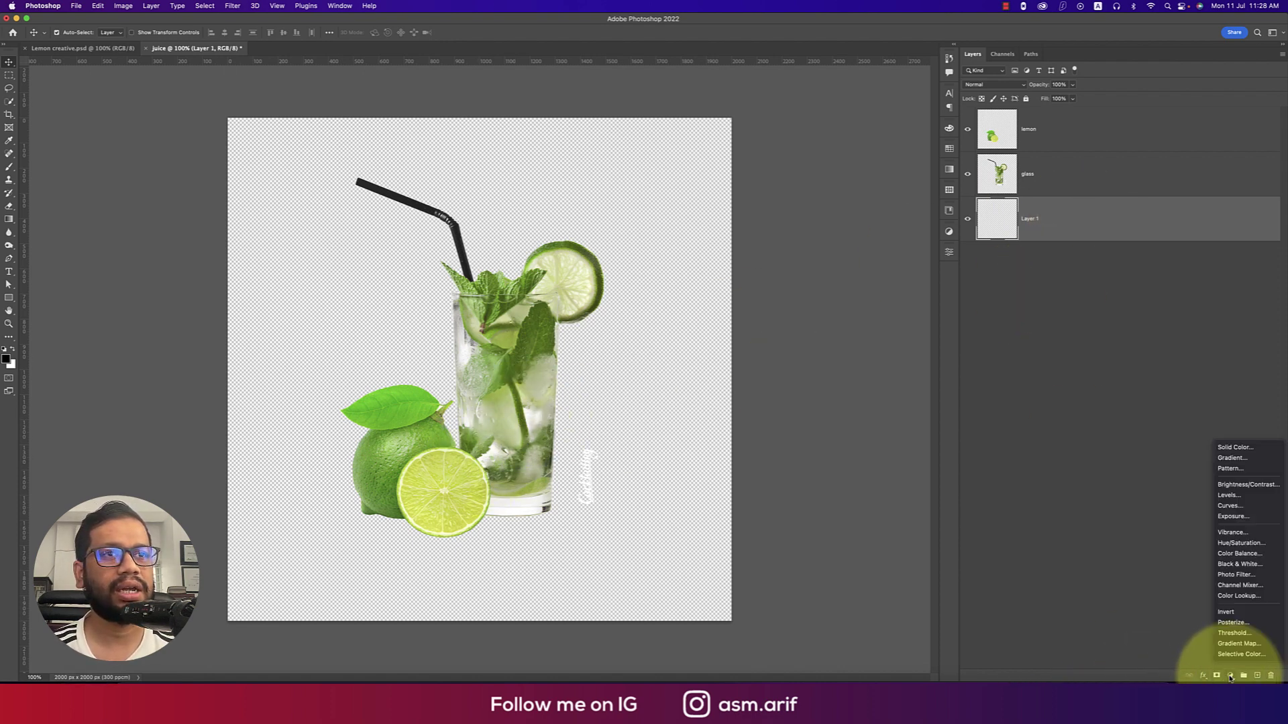
click(1230, 445)
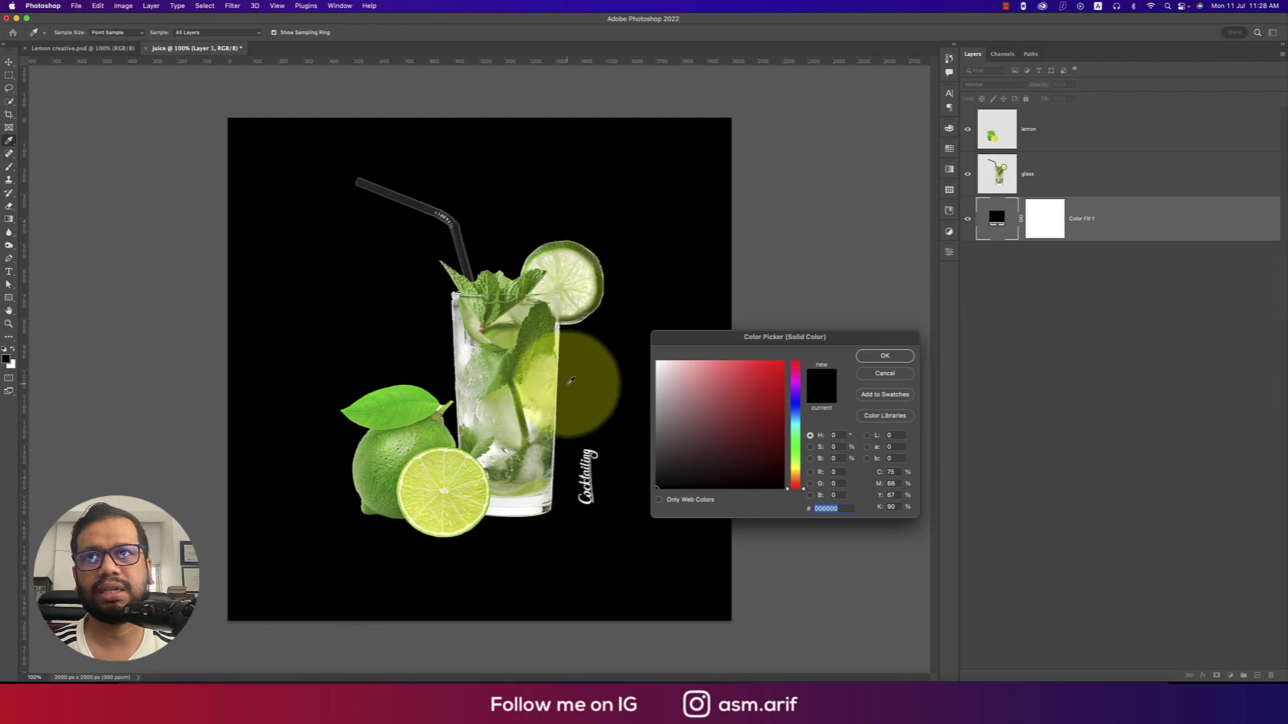
click(394, 439)
mouse_move(511, 366)
mouse_down()
mouse_move(584, 317)
mouse_move(415, 404)
mouse_move(487, 479)
mouse_move(735, 415)
mouse_up()
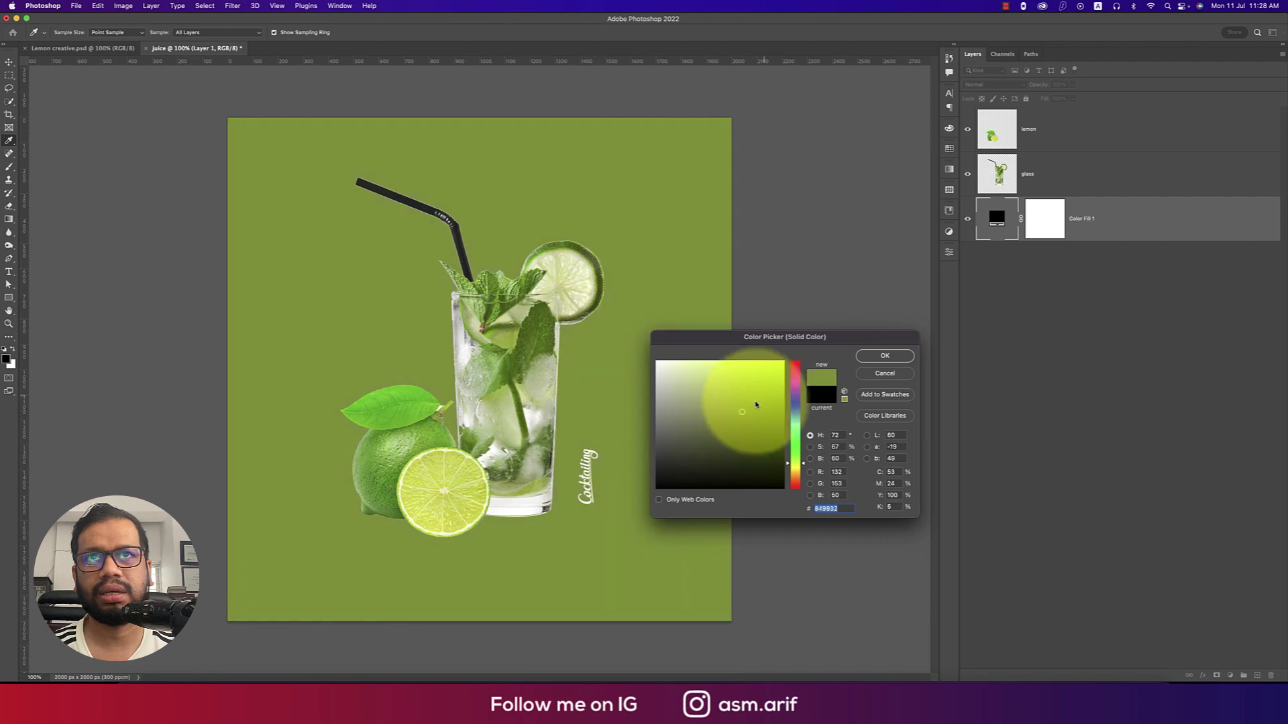
click(885, 356)
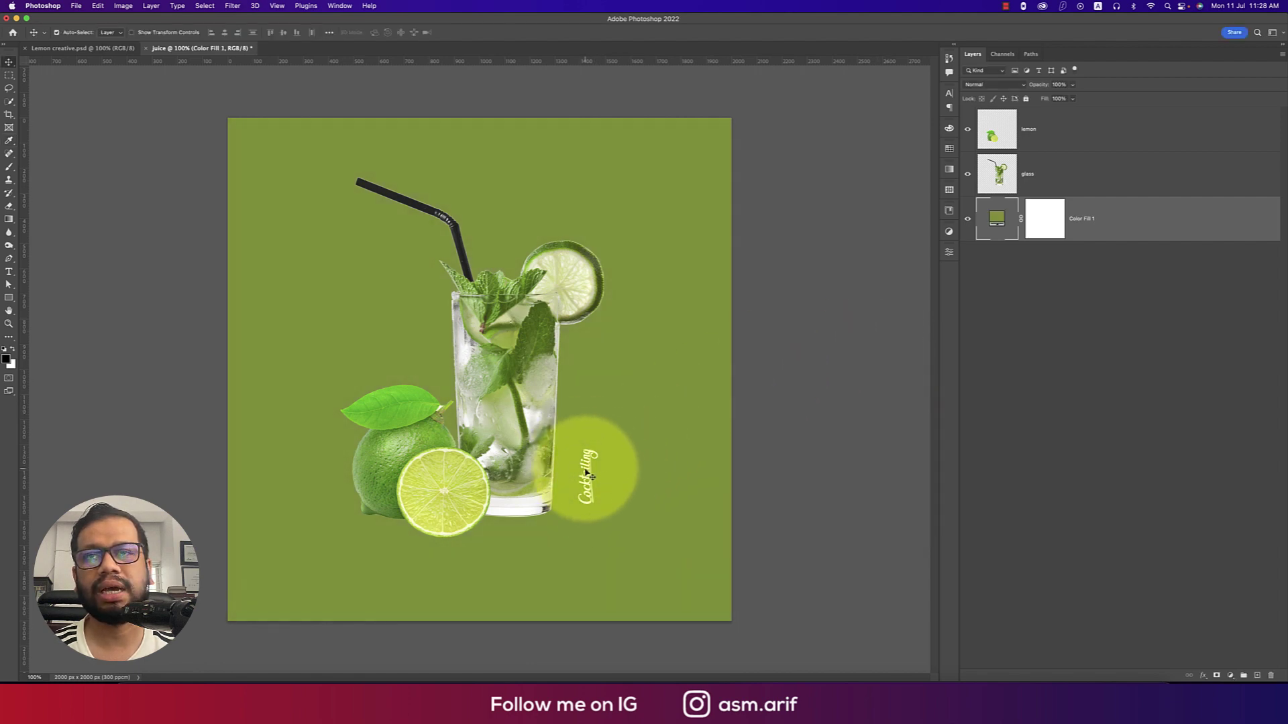
- Lasso the white Cocktailing lettering on the glass layer, delete it and clear the selection
click(1093, 175)
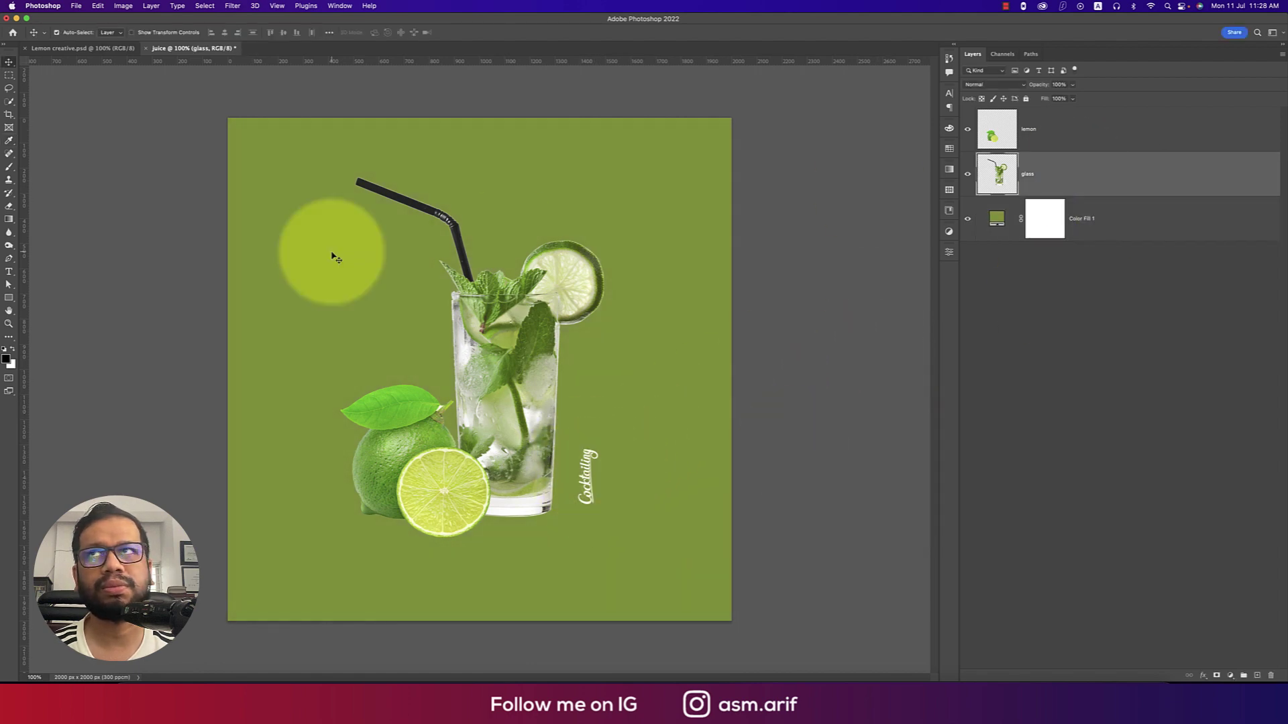
click(8, 88)
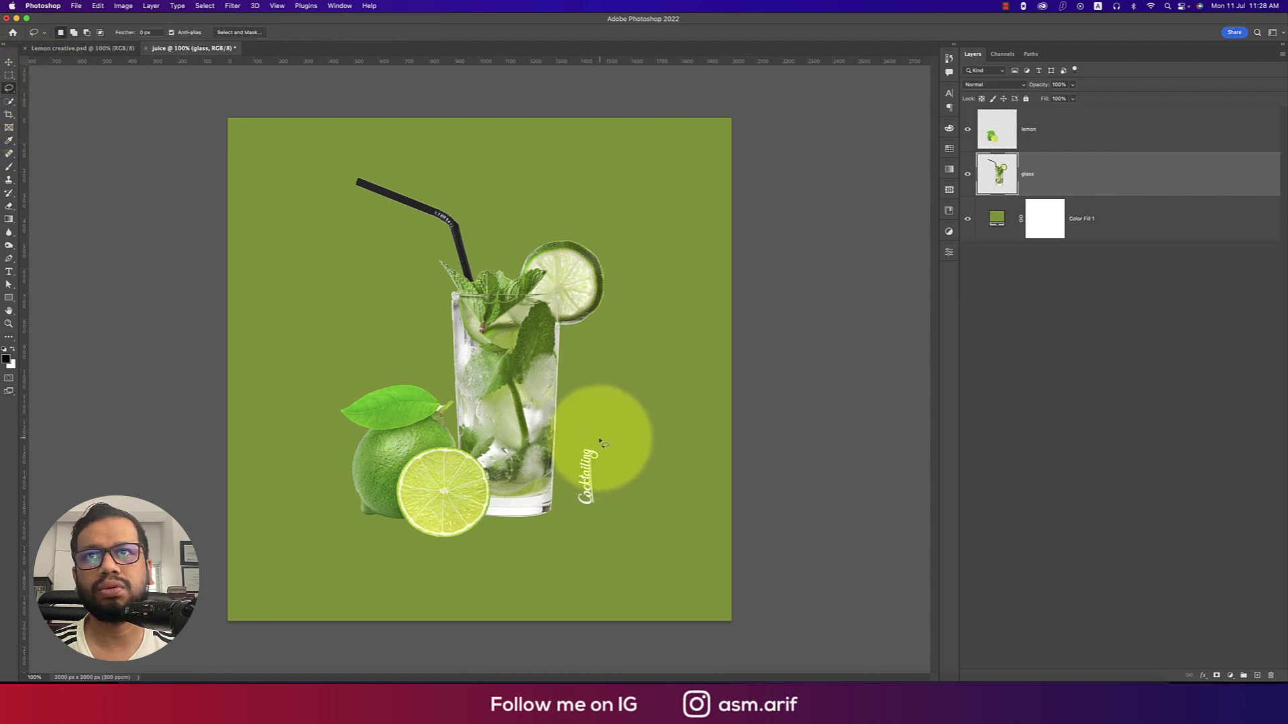
mouse_move(601, 437)
mouse_down()
mouse_move(568, 466)
mouse_move(581, 514)
mouse_move(594, 517)
mouse_move(603, 439)
mouse_up()
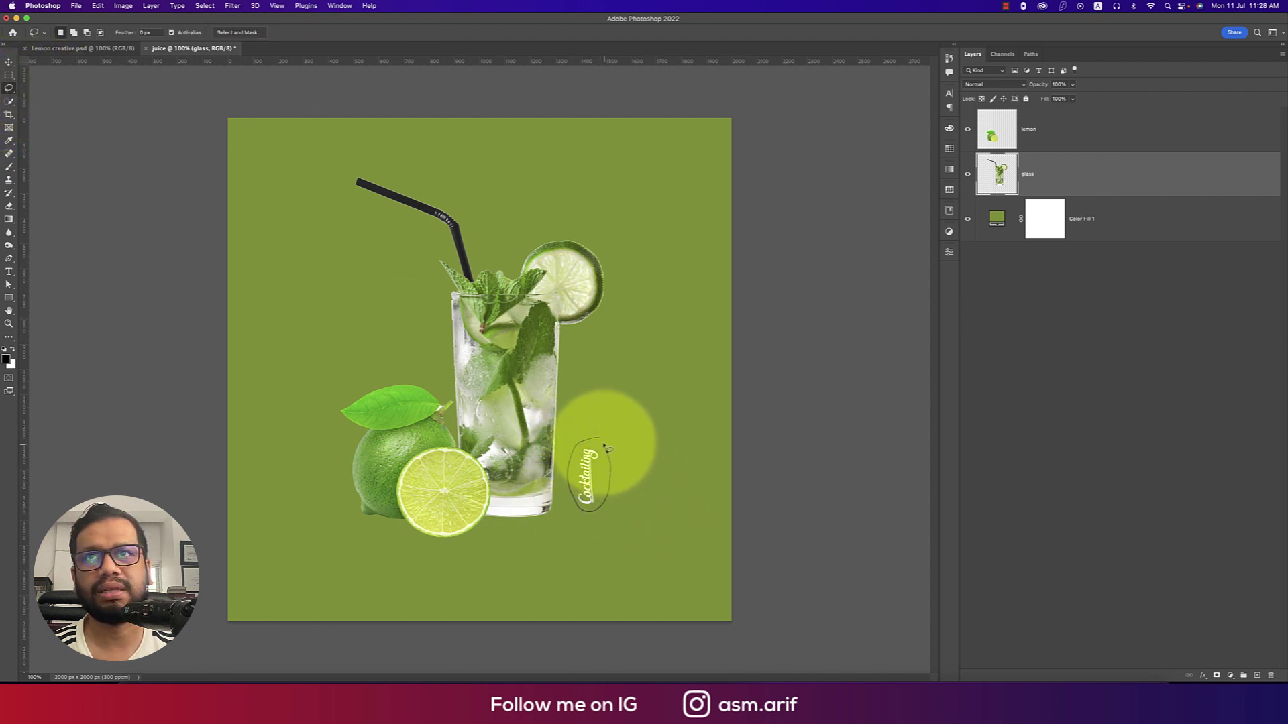
key(BackSpace)
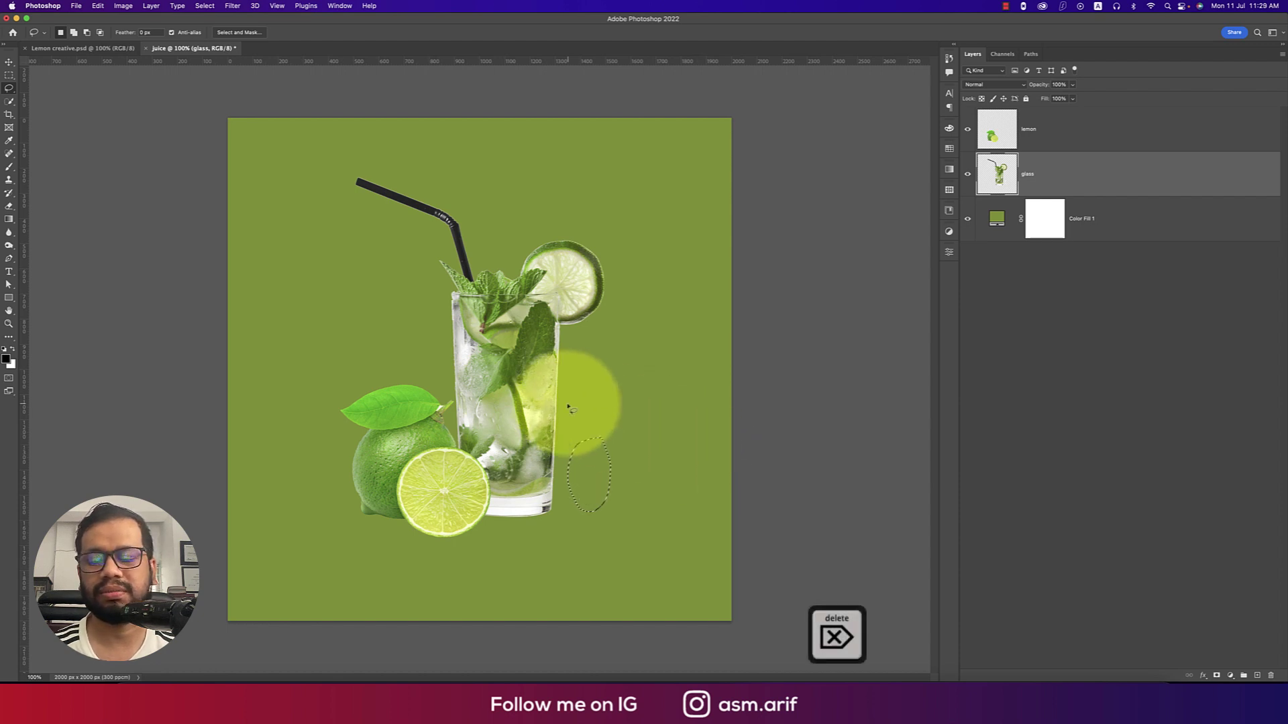
key(super+d)
click(9, 74)
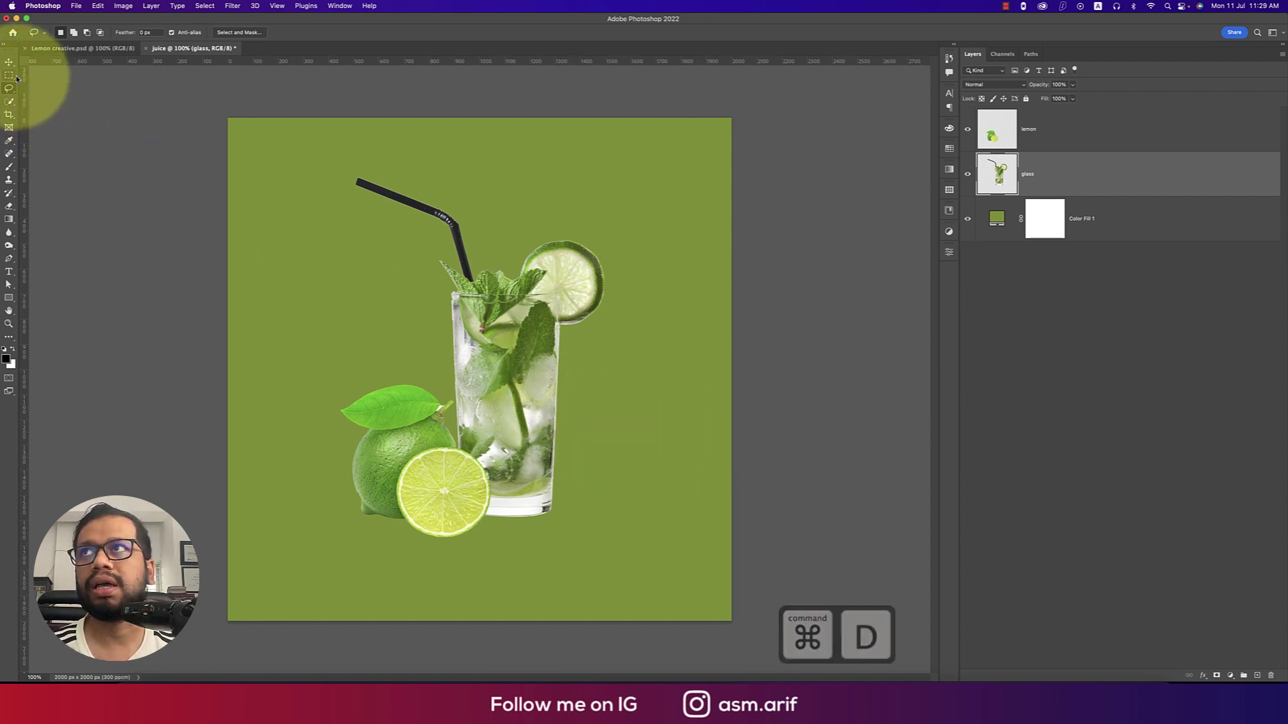
- Add a new layer above Color Fill 1 and paint a soft white glow behind the glass with a 1300 px brush
click(1126, 231)
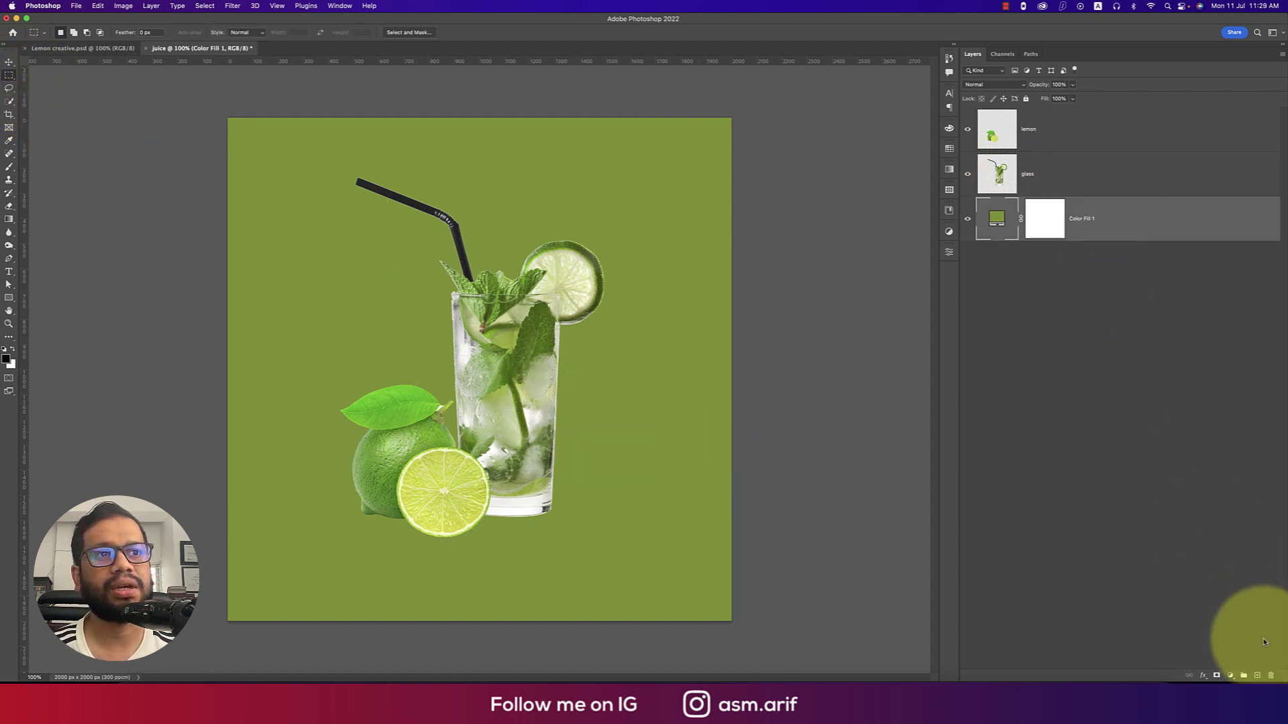
click(1257, 676)
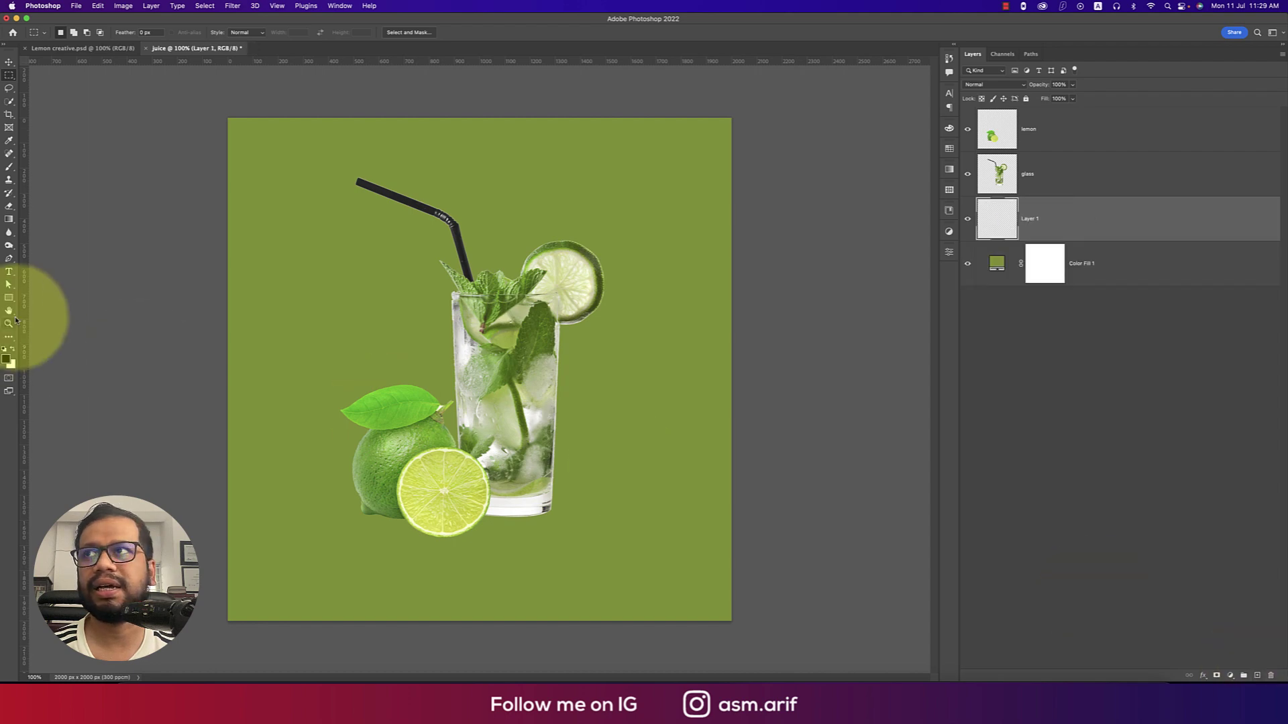
click(9, 167)
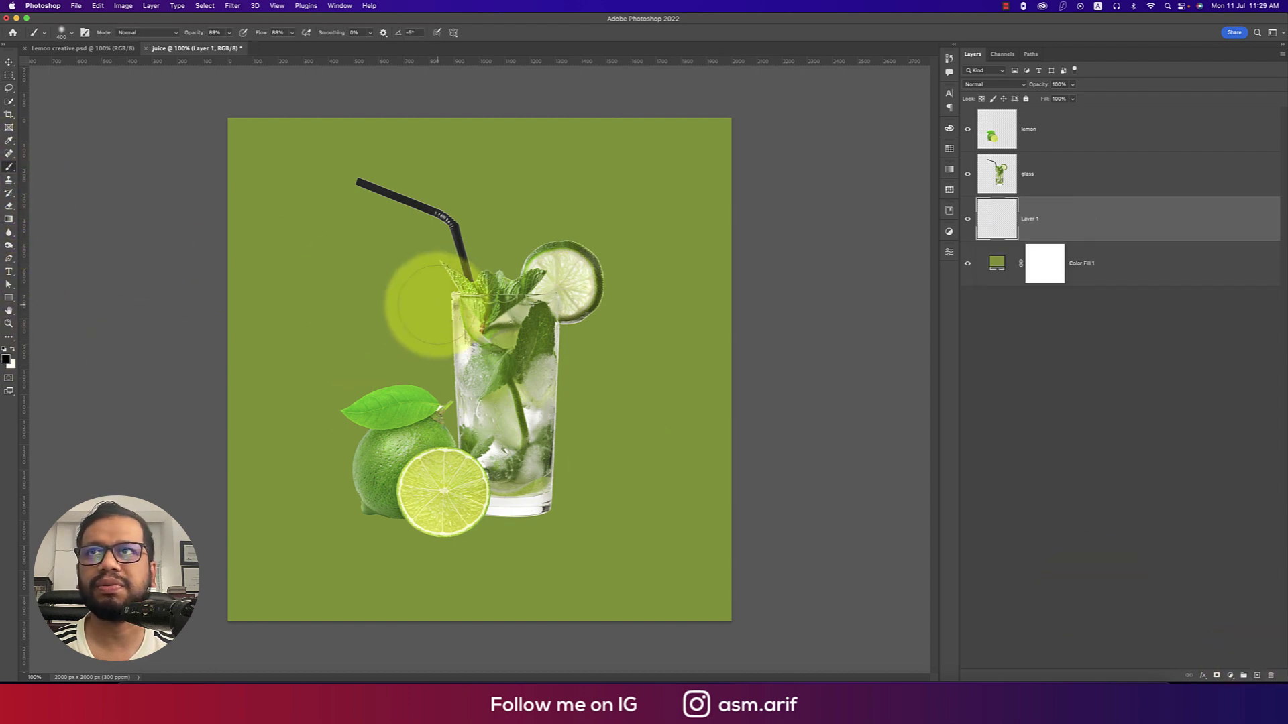
click(13, 349)
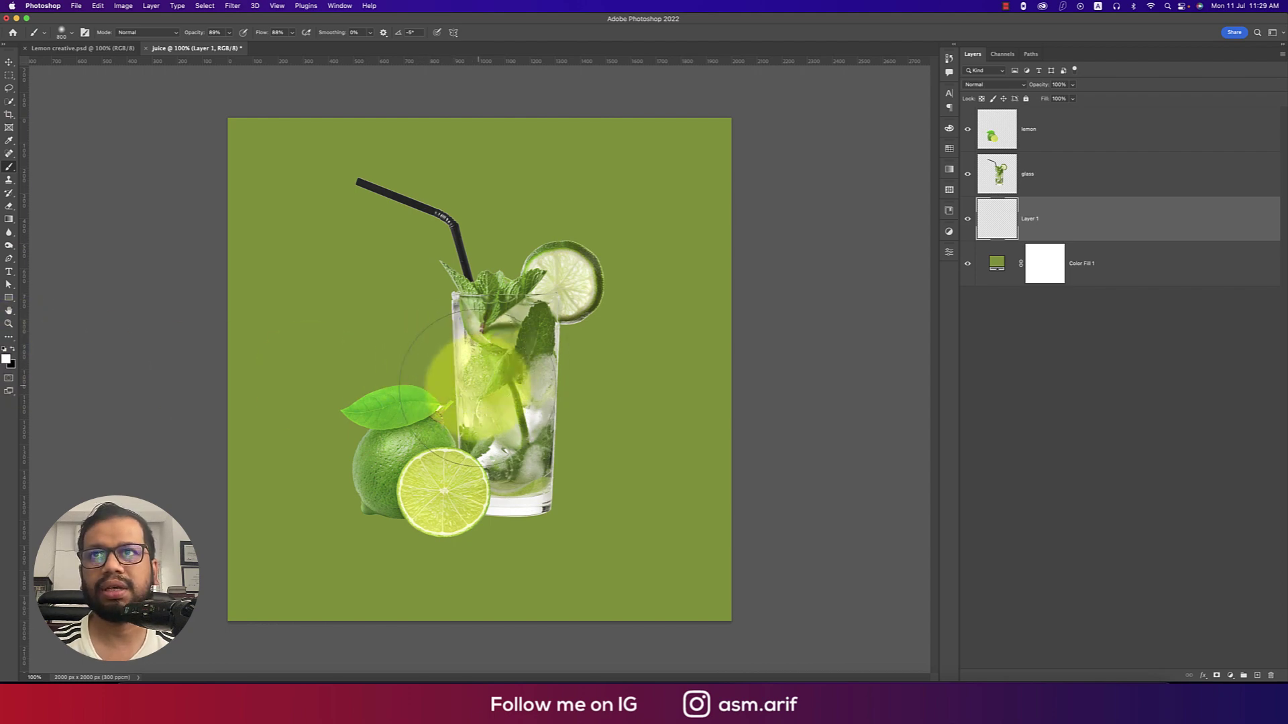
key(bracketright)
key(bracketright)
click(485, 382)
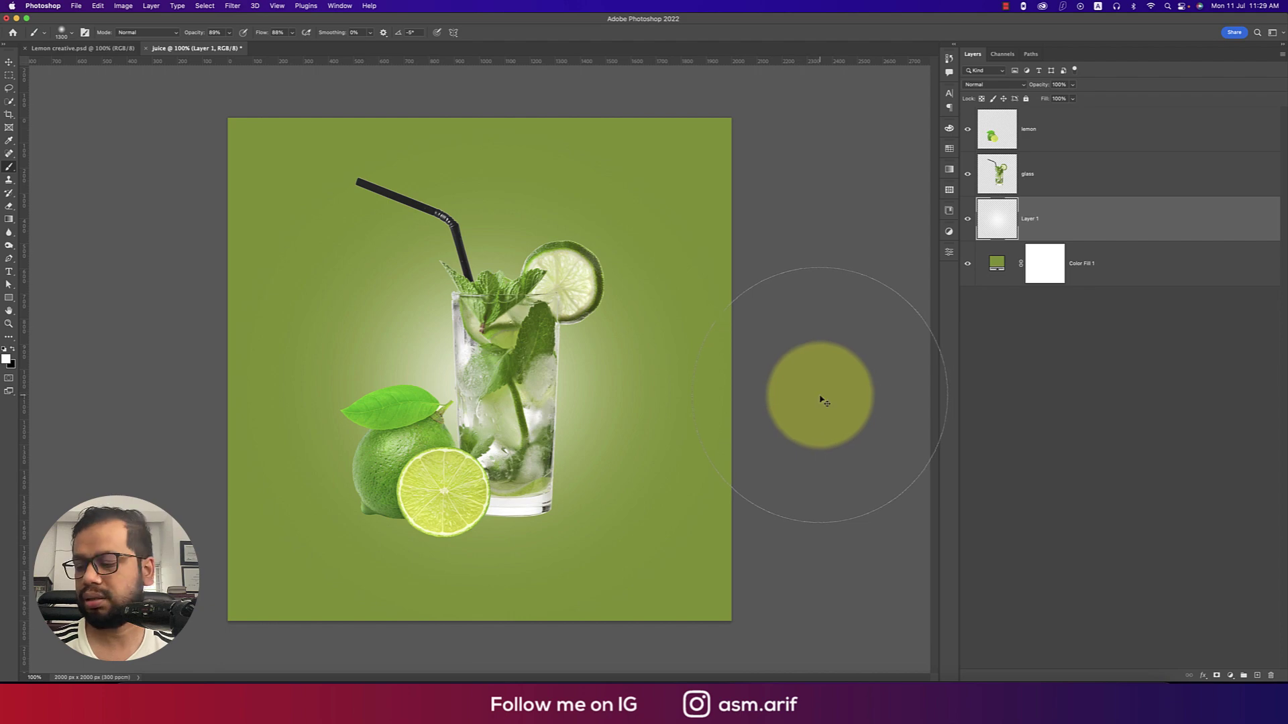
- Enlarge the white glow layer proportionally from its centre to about 115%
key(super+t)
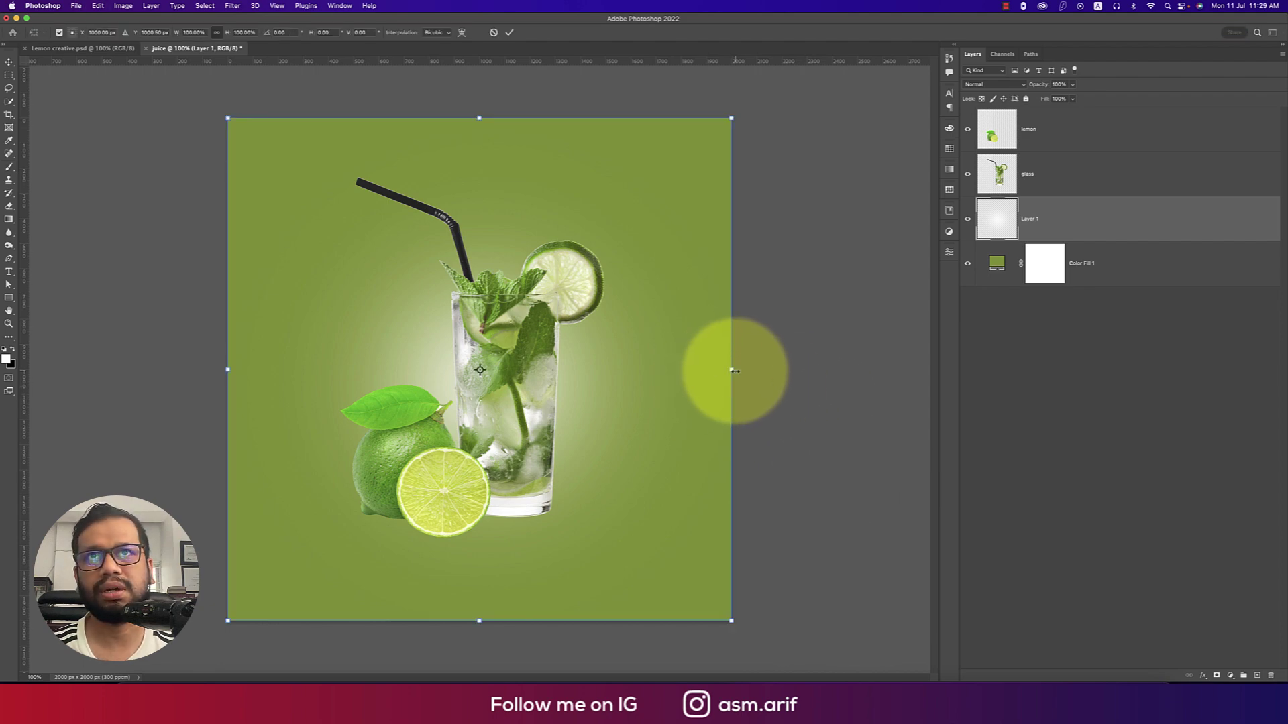
drag(734, 370, 769, 369)
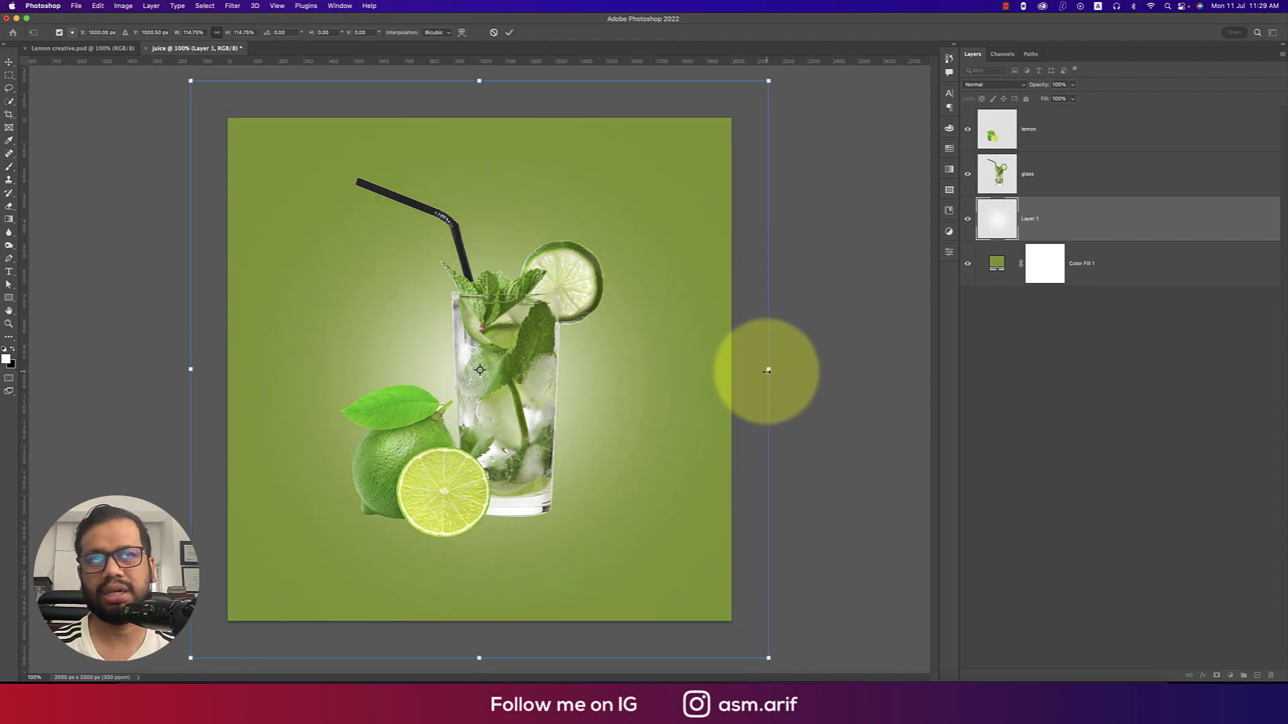
key(Return)
- Change the Color Fill 1 background to dark olive green, #587002, sampled from the drink in the glass
double_click(996, 263)
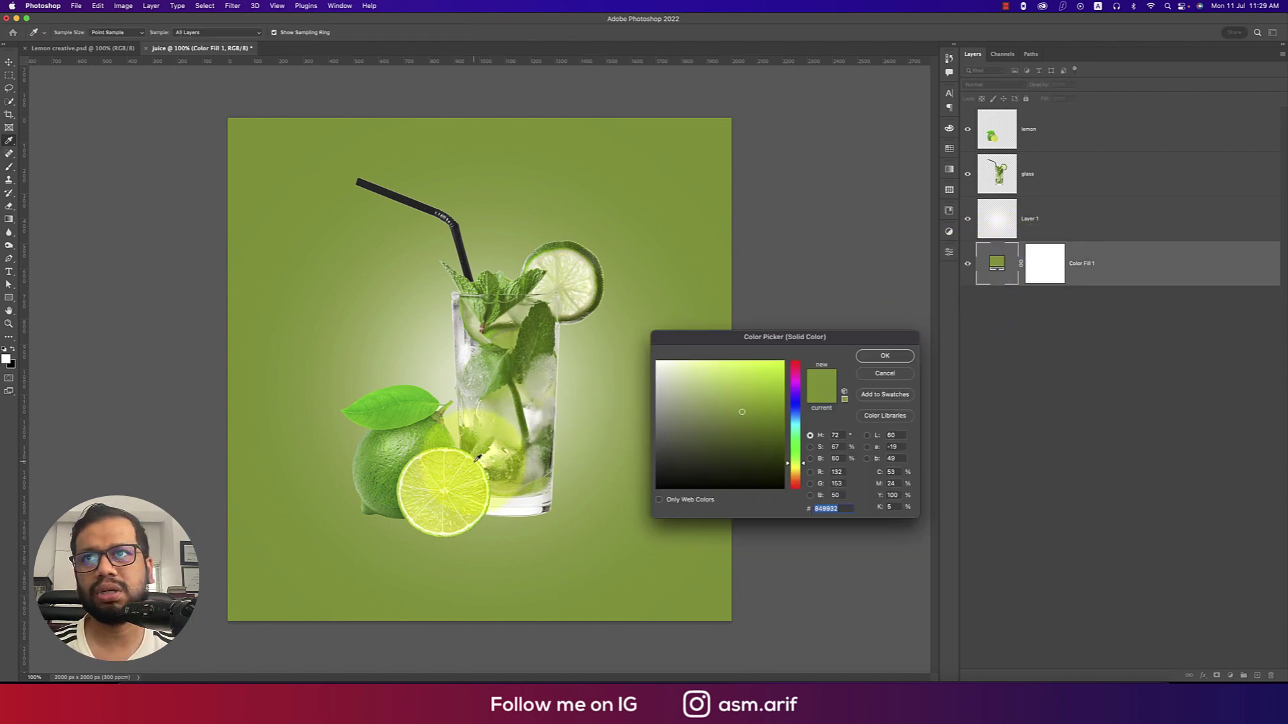
drag(478, 458, 525, 436)
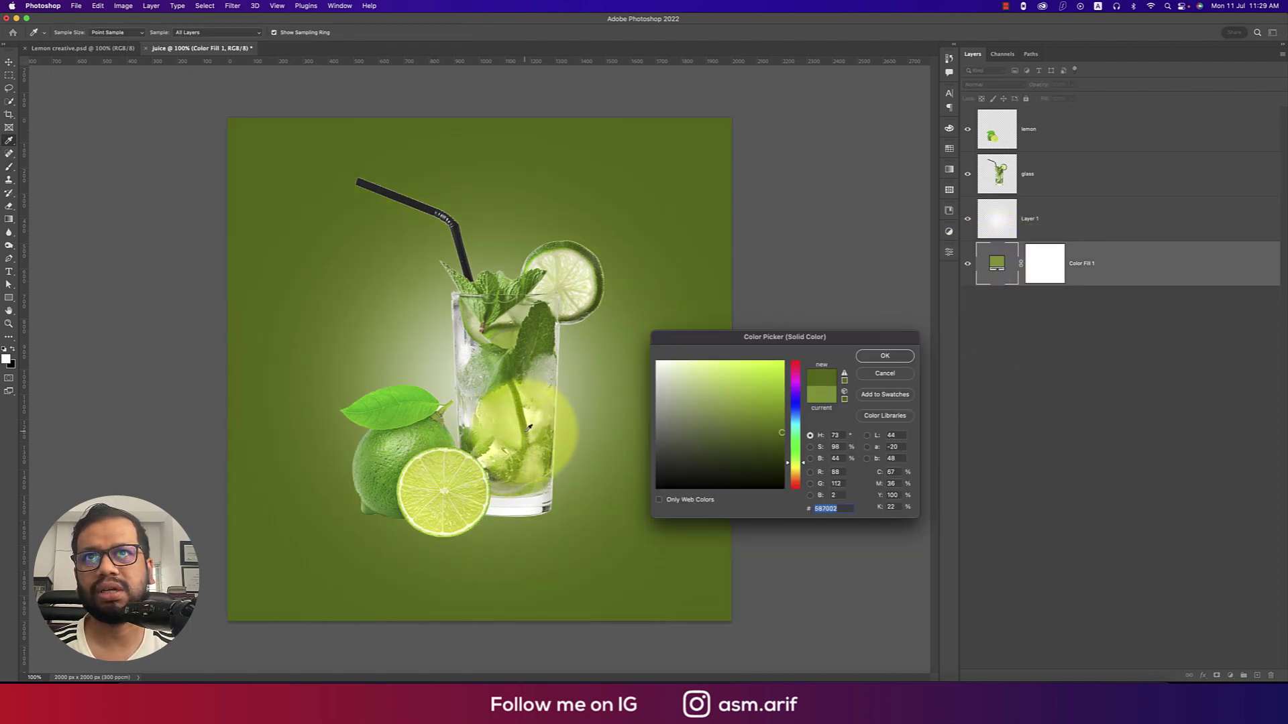
click(874, 356)
- Enlarge the white glow on Layer 1 further to about 2650 px wide and shift it slightly behind the glass
click(1032, 215)
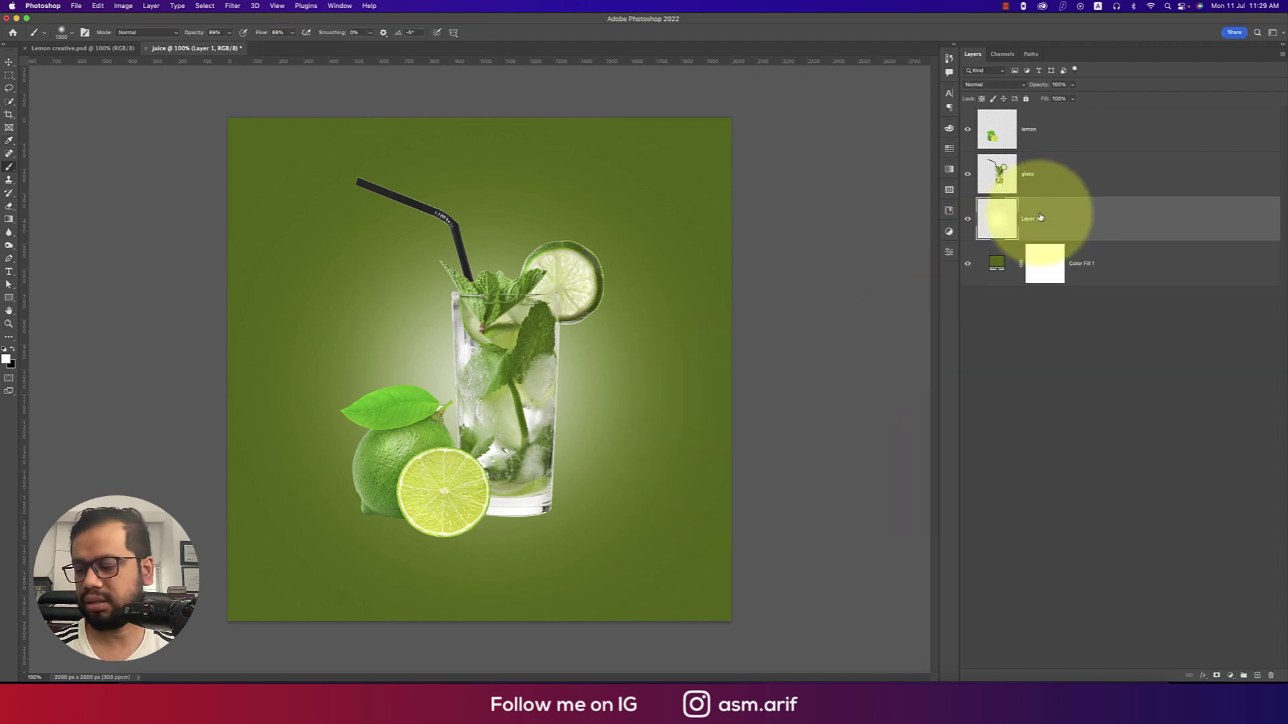
key(super+t)
drag(769, 369, 813, 368)
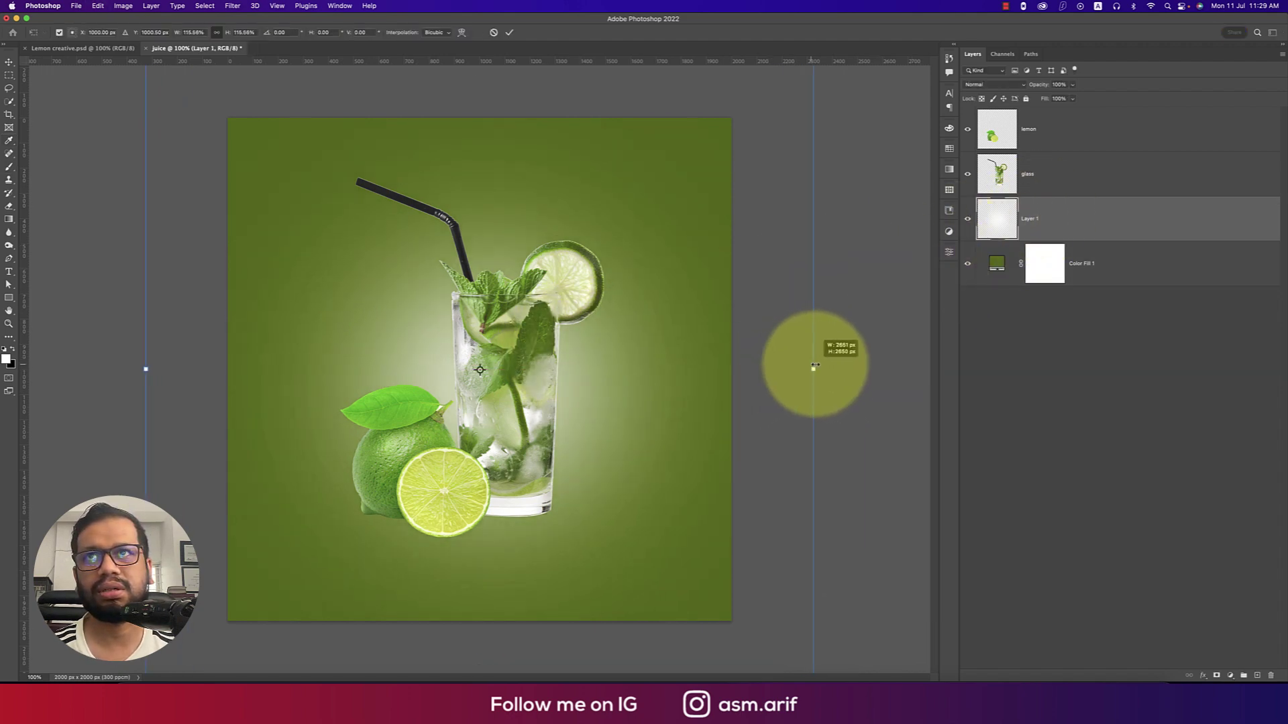
mouse_move(679, 407)
mouse_down()
mouse_move(679, 390)
mouse_move(693, 389)
mouse_up()
key(Return)
key(b)
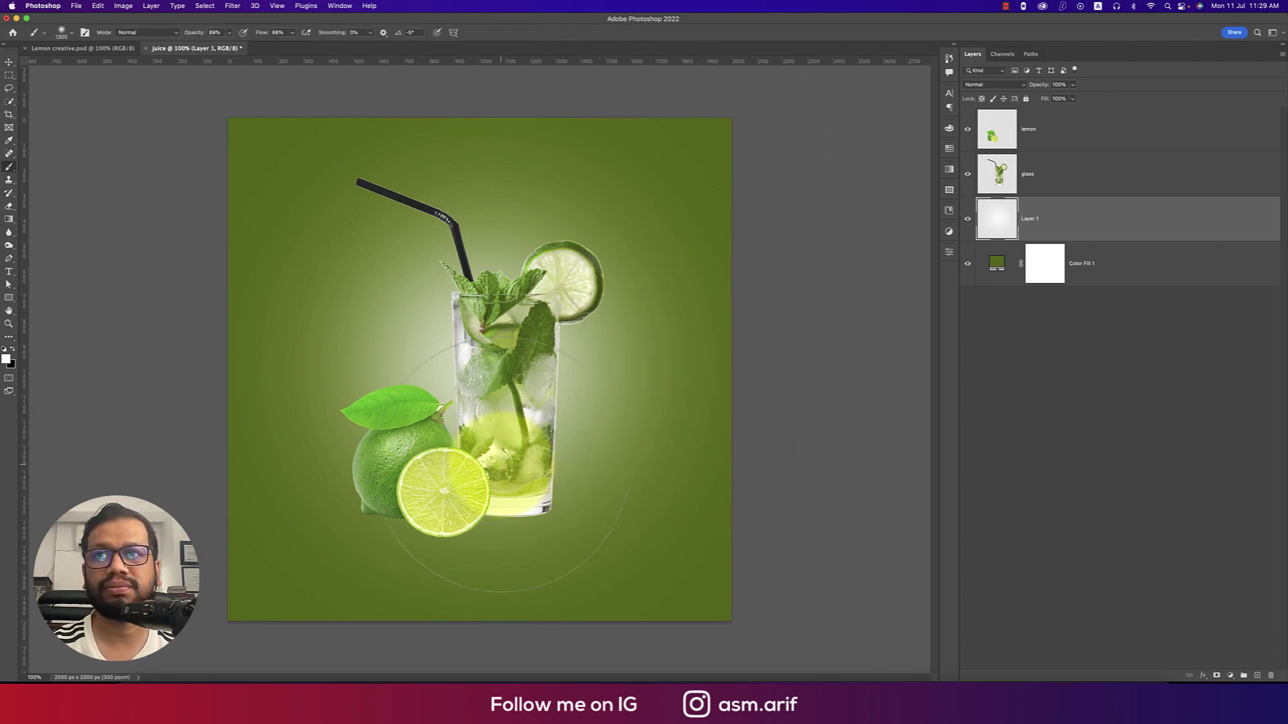
click(9, 62)
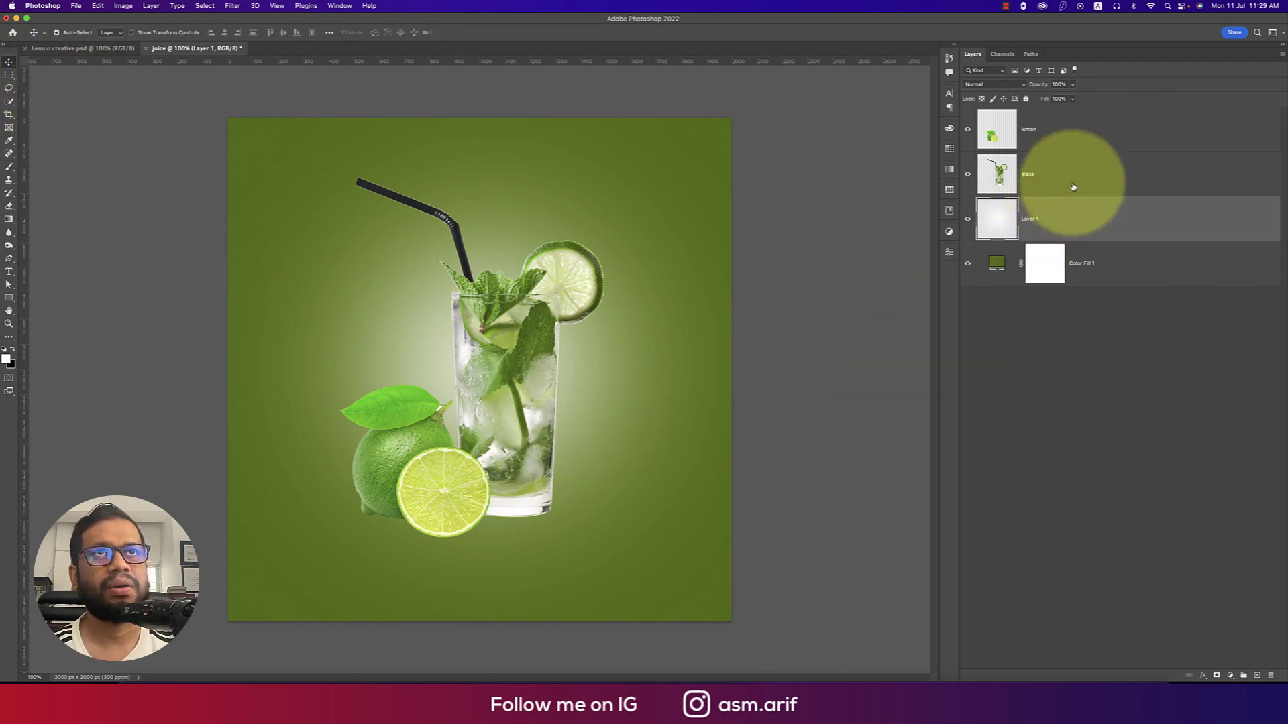
- Add a new layer above the glow and dab a soft black spot beside the glass with a brush of about 250 px
click(1256, 676)
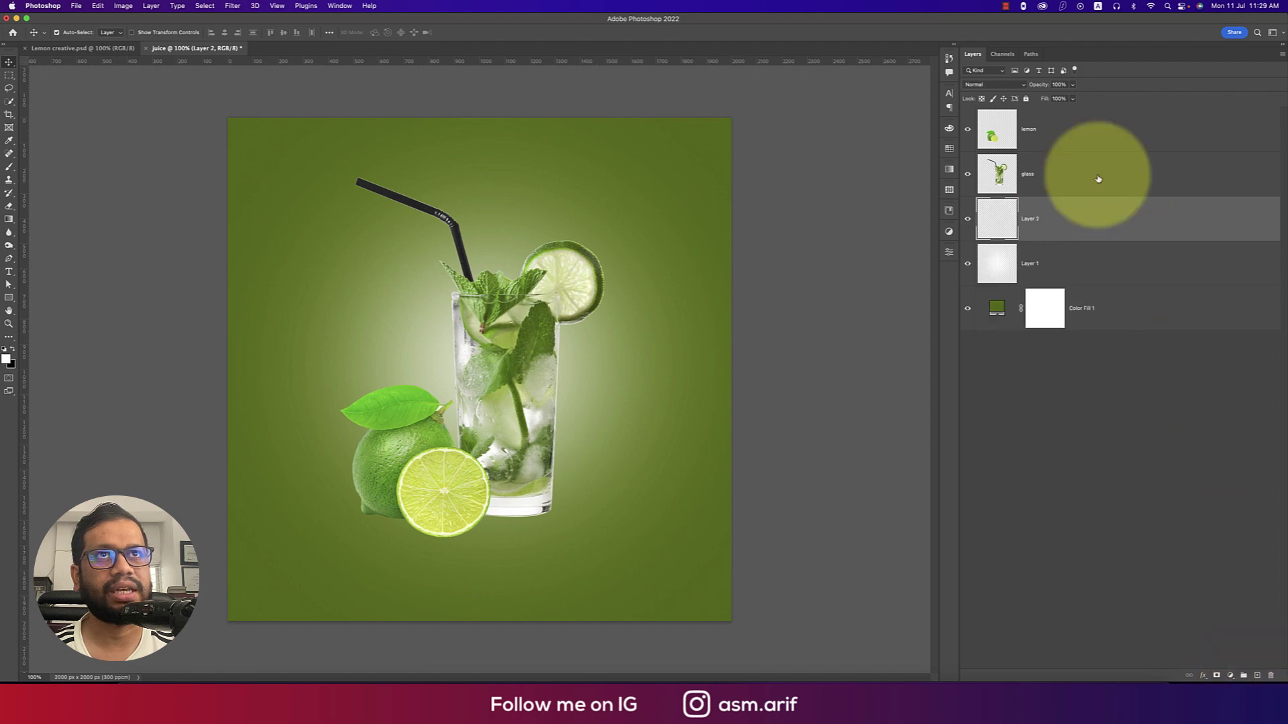
key(b)
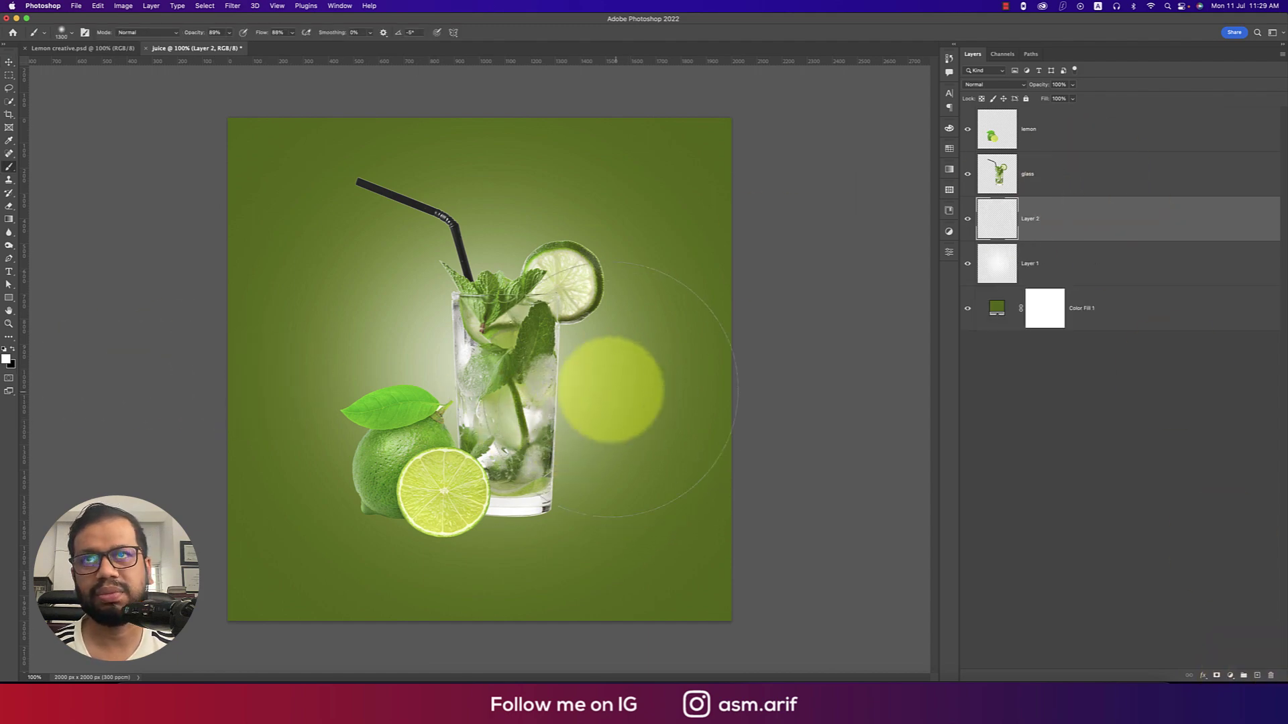
click(8, 350)
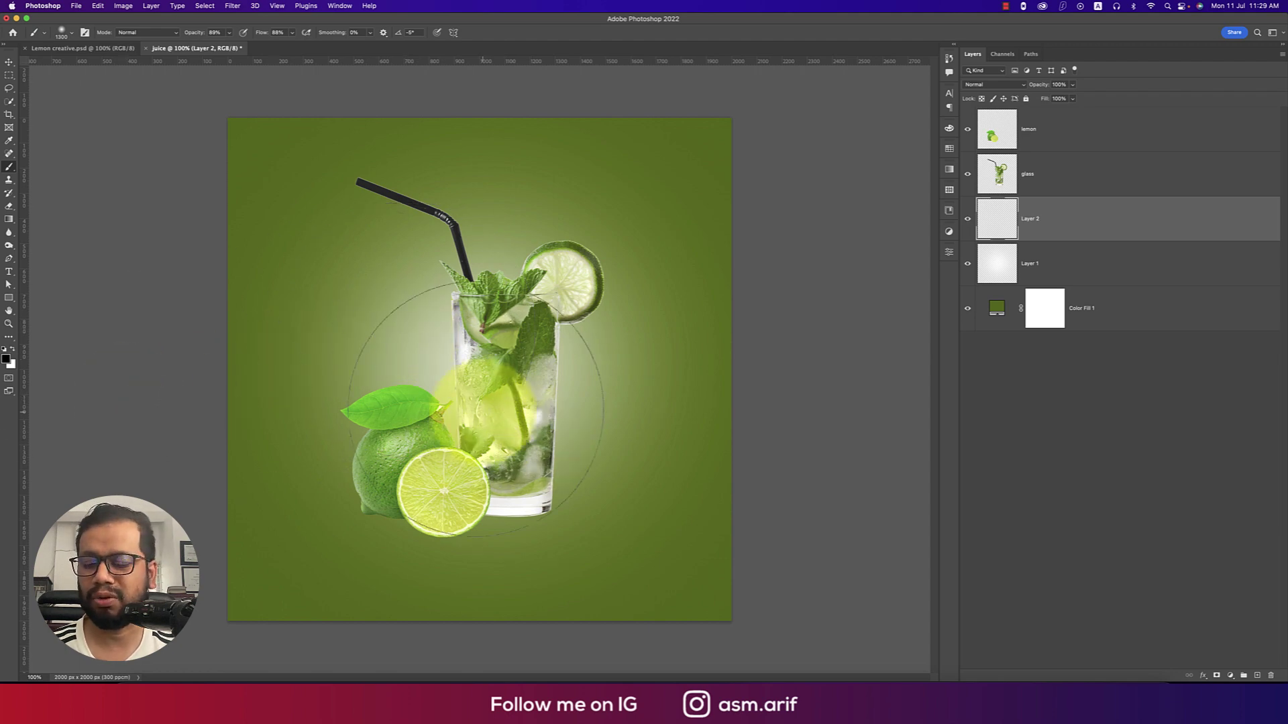
key(bracketleft)
key(bracketleft)
key(bracketleft)
key(bracketleft)
key(bracketleft)
key(bracketleft)
key(bracketleft)
key(bracketleft)
key(bracketleft)
key(bracketleft)
key(bracketleft)
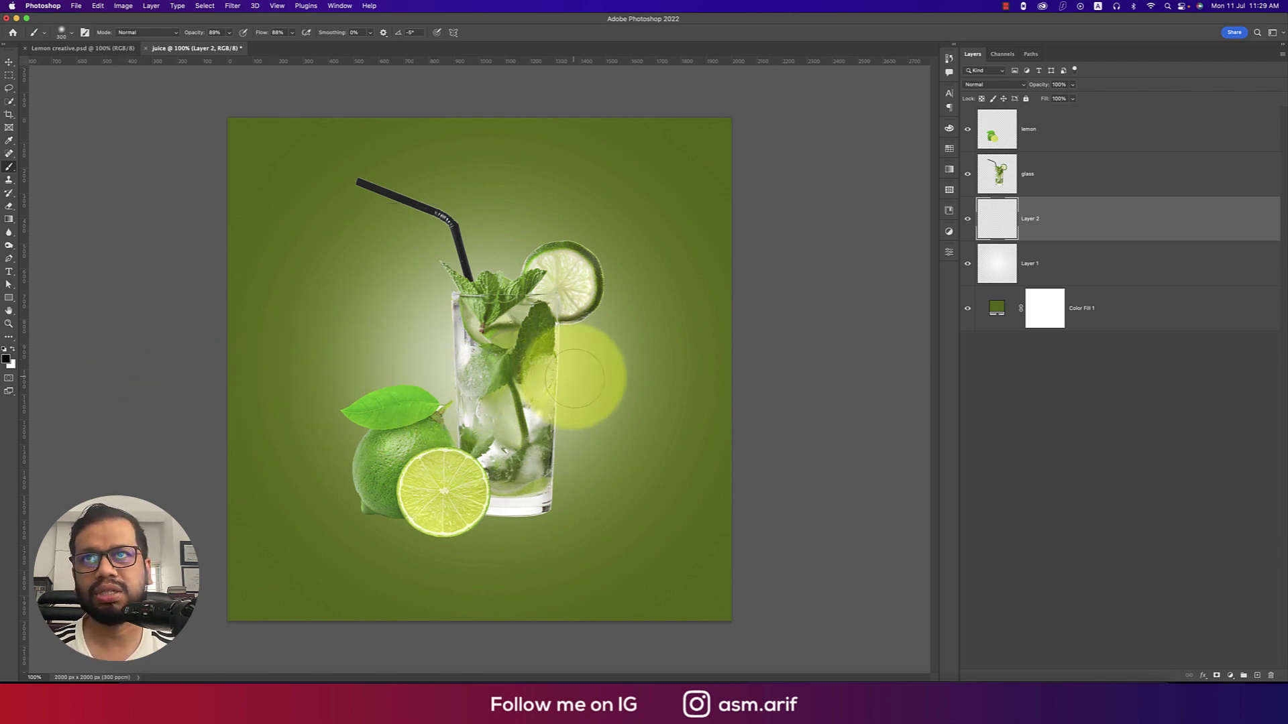
- Stretch the black spot to about 212% width and 24% height and place it as a flat shadow under the glass
key(super+t)
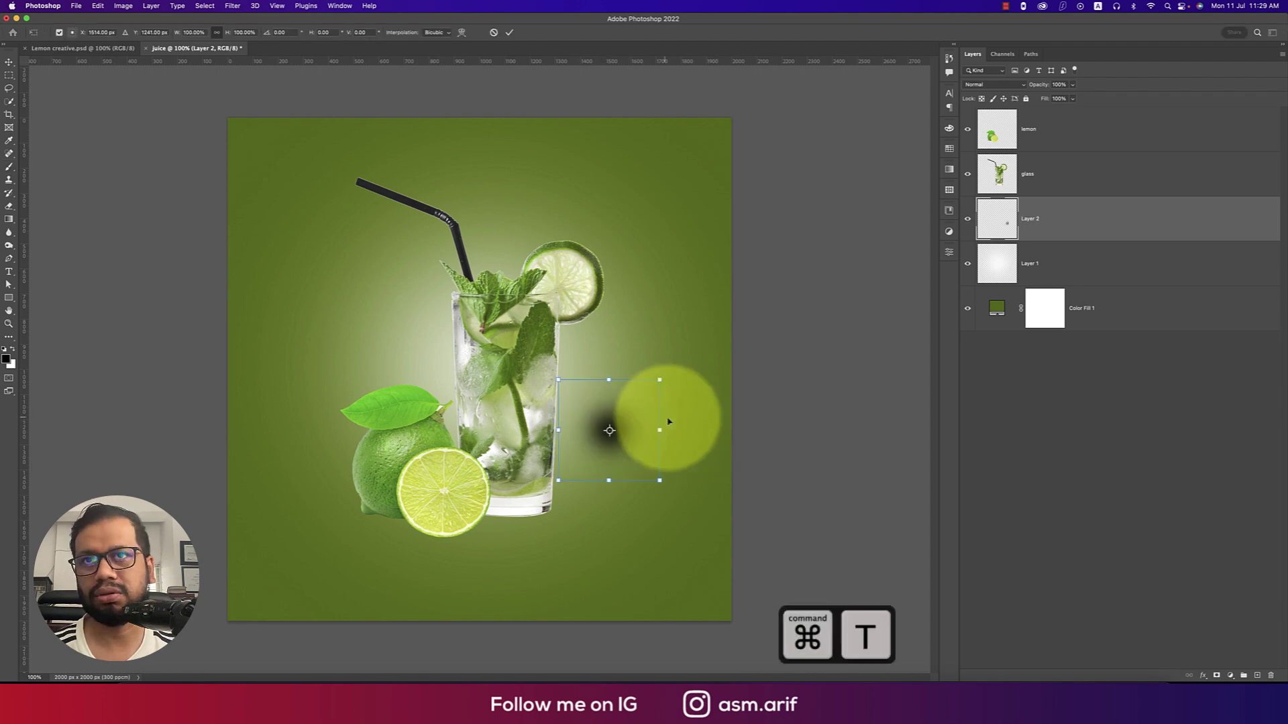
drag(609, 373, 548, 524)
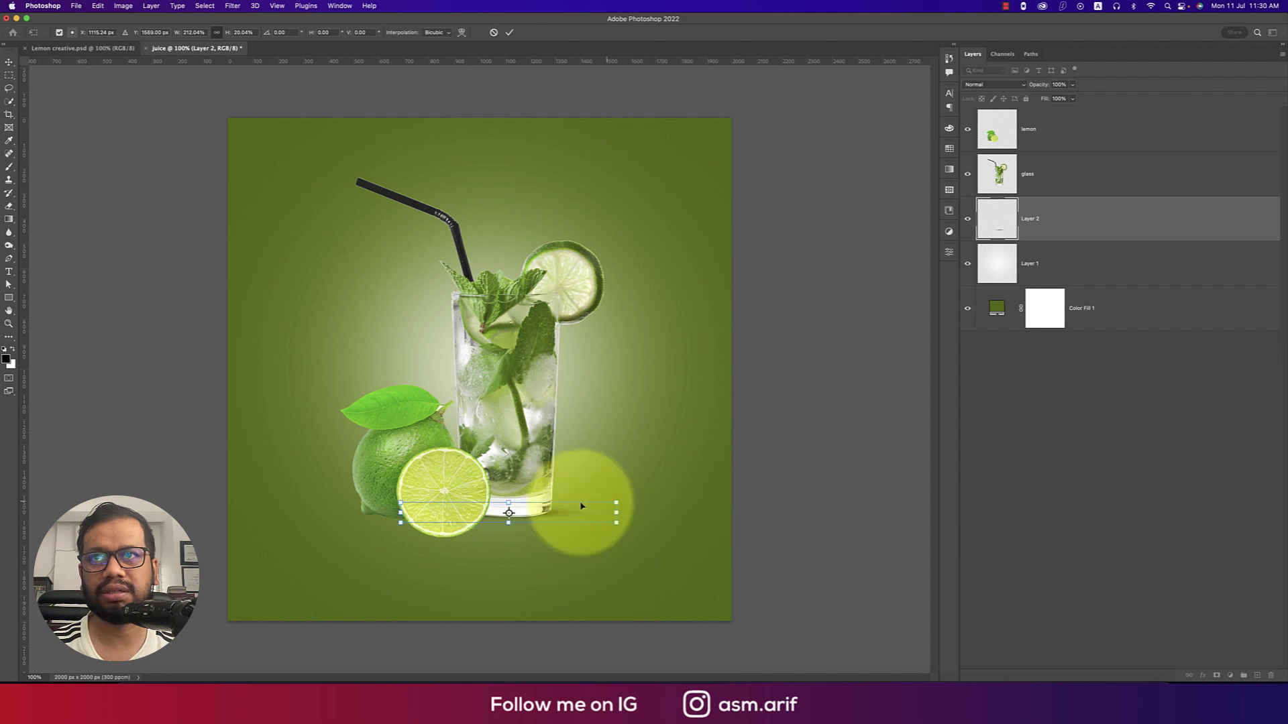
drag(514, 530, 514, 528)
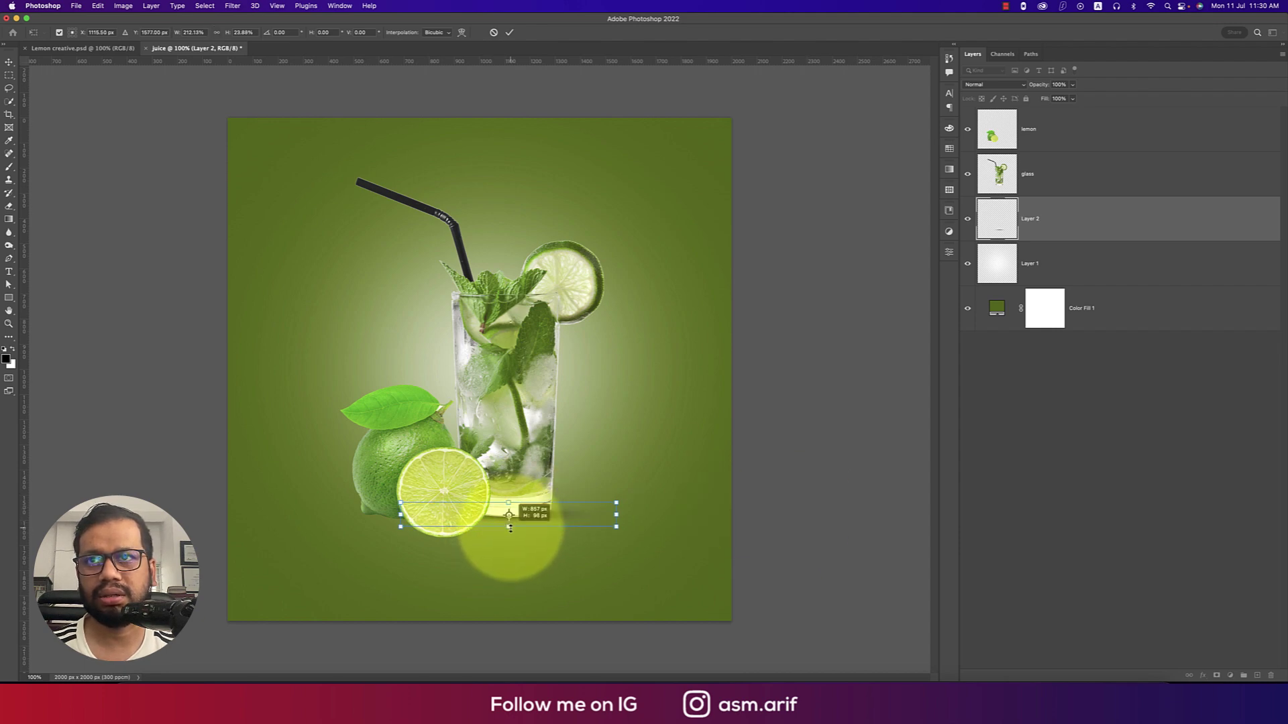
key(Return)
key(b)
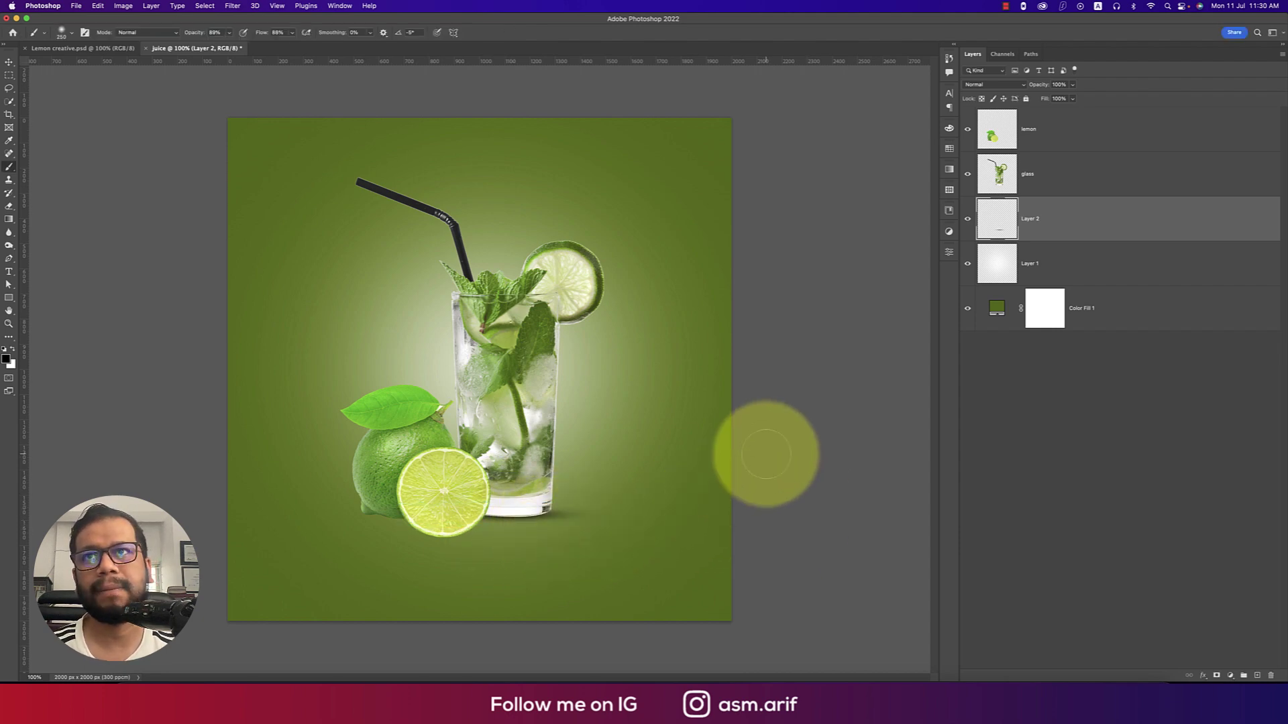
- Duplicate the glass shadow layer and move the copy under the whole lime
key(super+j)
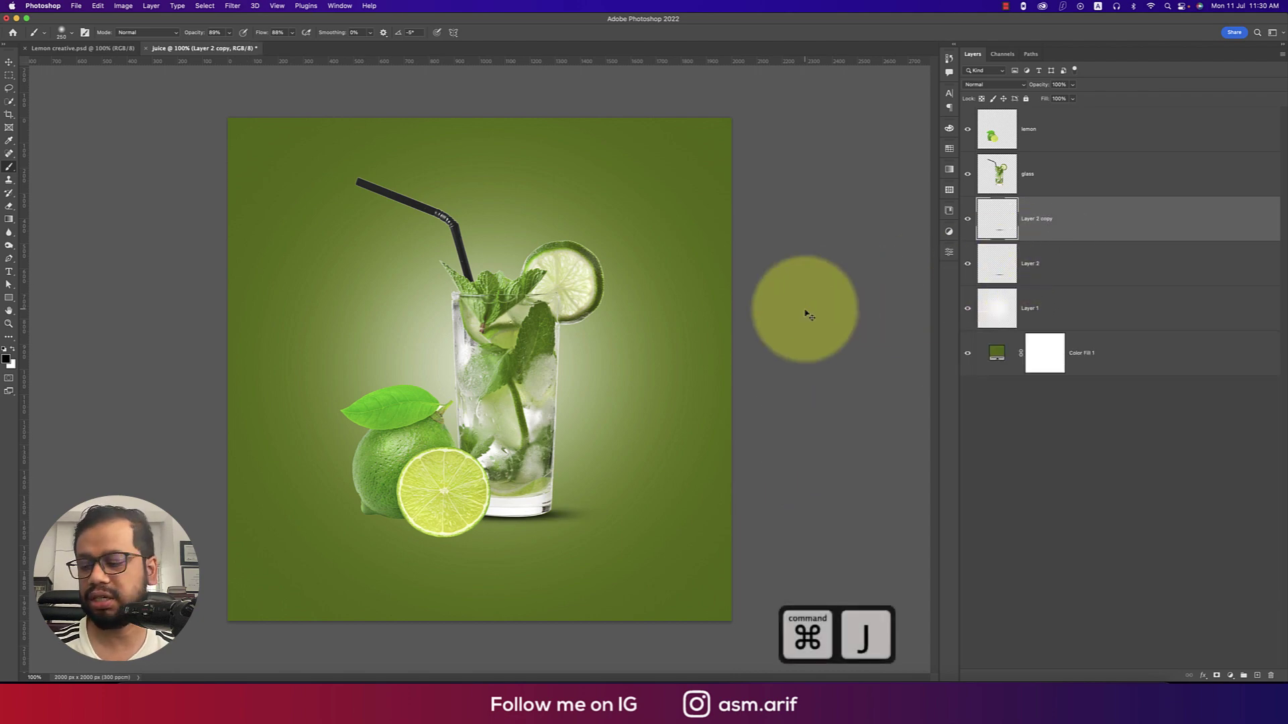
key(super+t)
drag(549, 523, 431, 525)
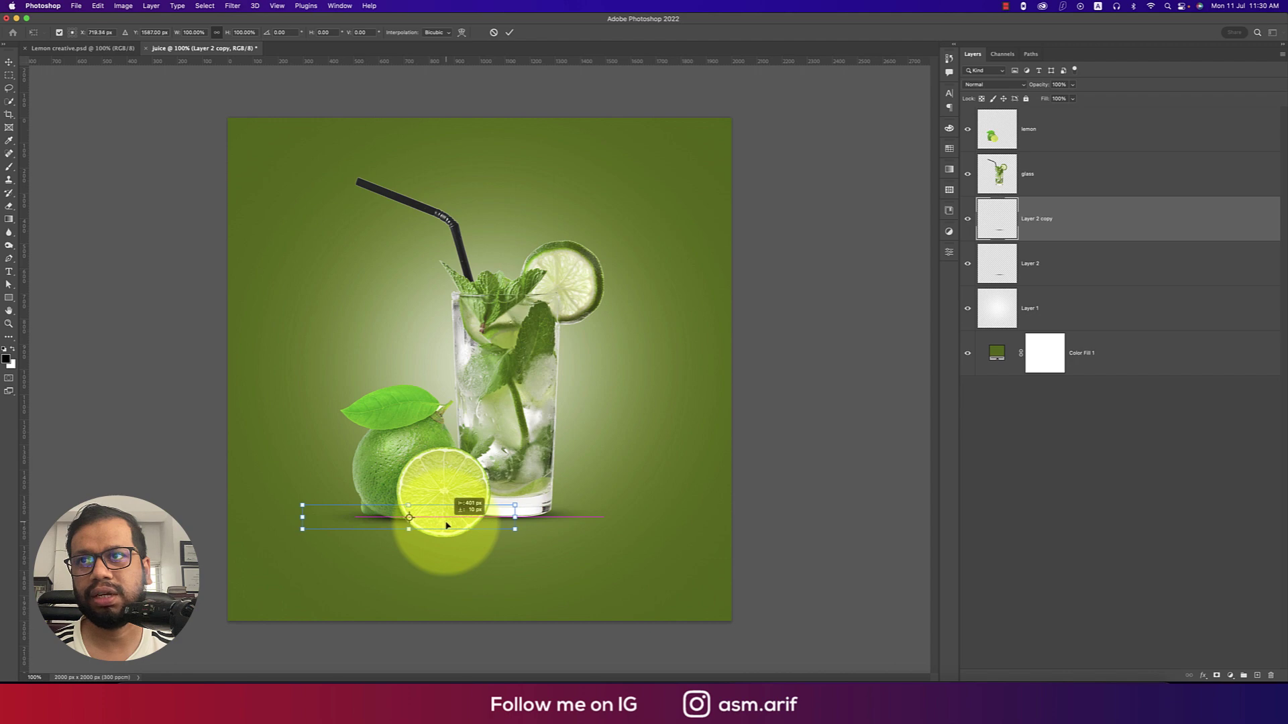
key(Return)
key(b)
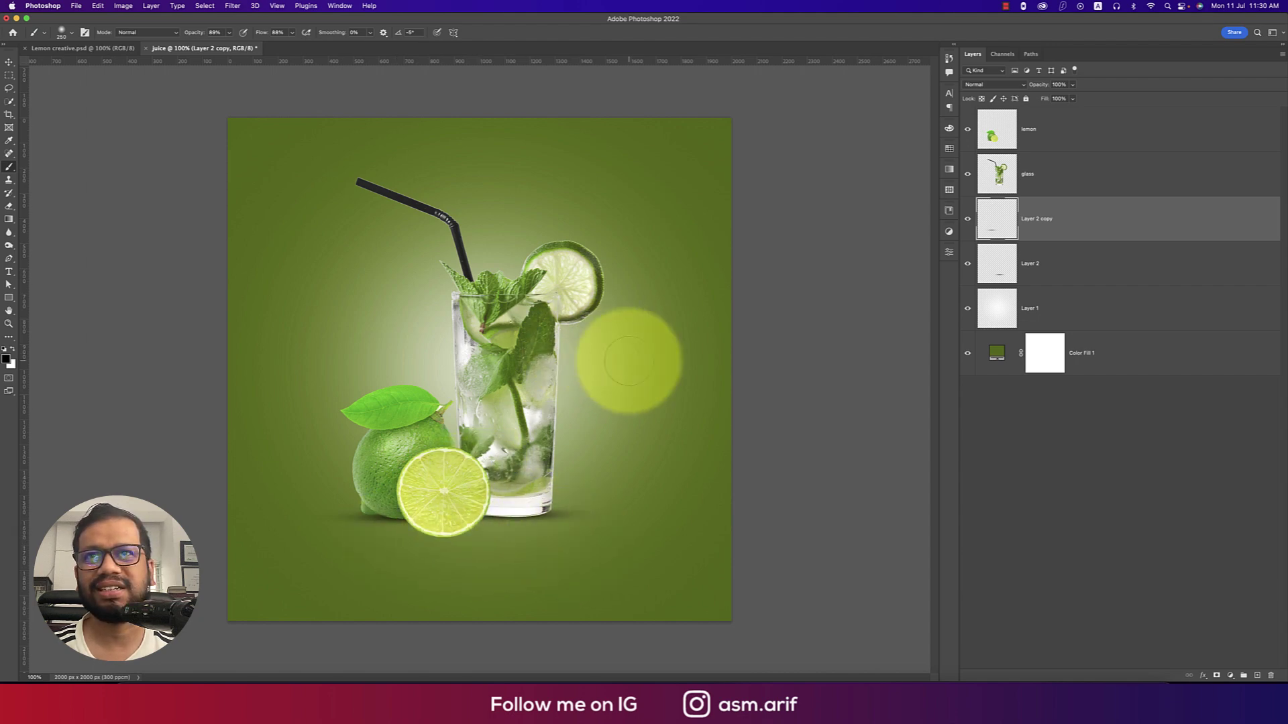
- Duplicate the lime shadow and fit the copy beneath the cut lime slice, then deselect the layers
key(super+j)
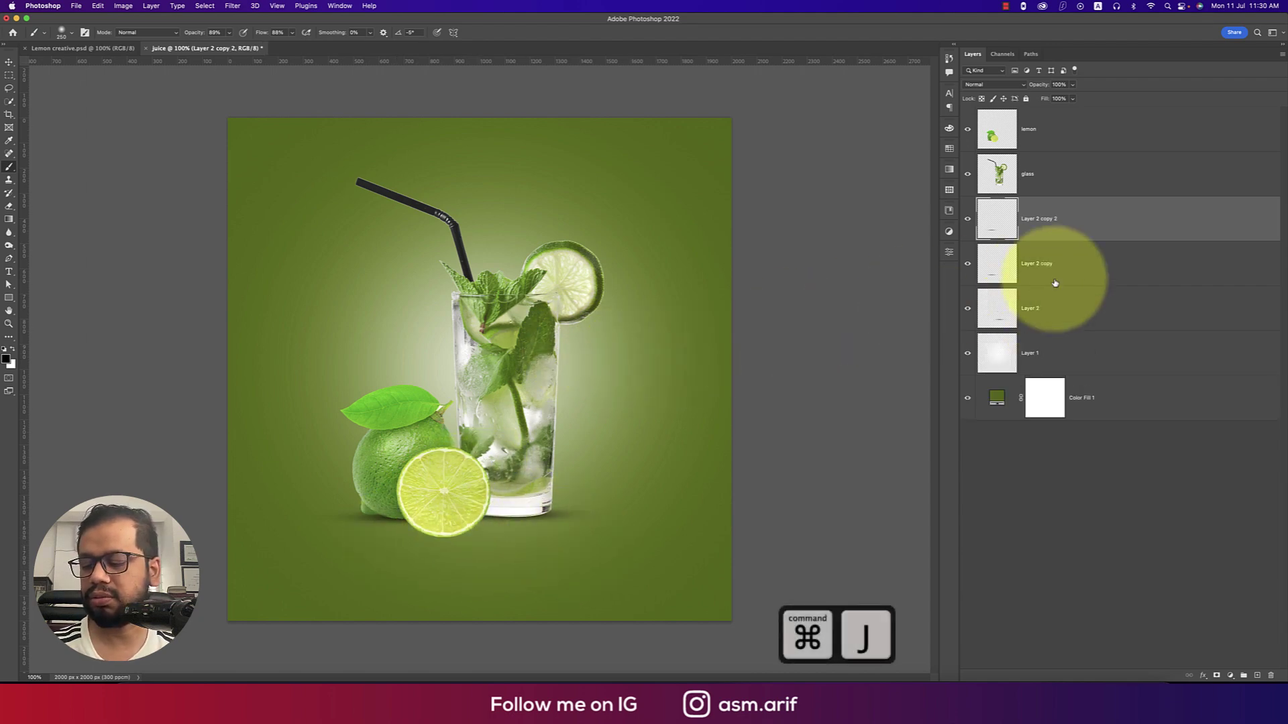
key(super+t)
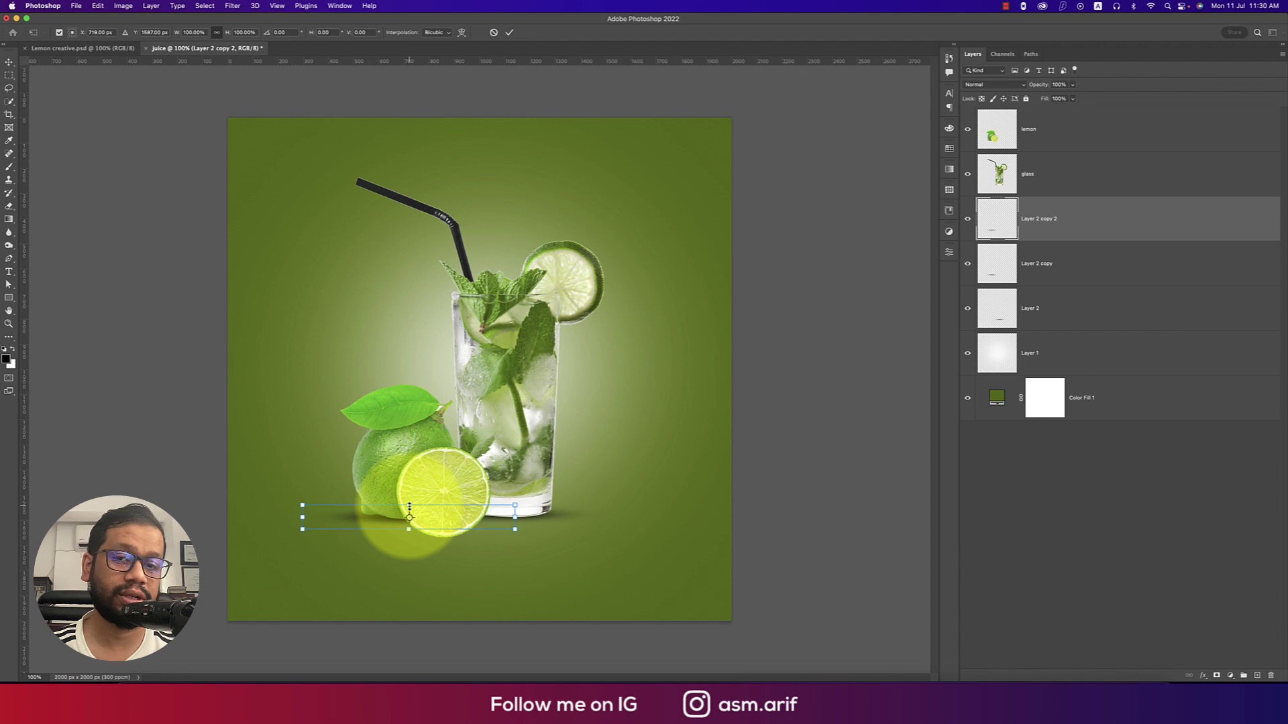
drag(408, 520, 595, 556)
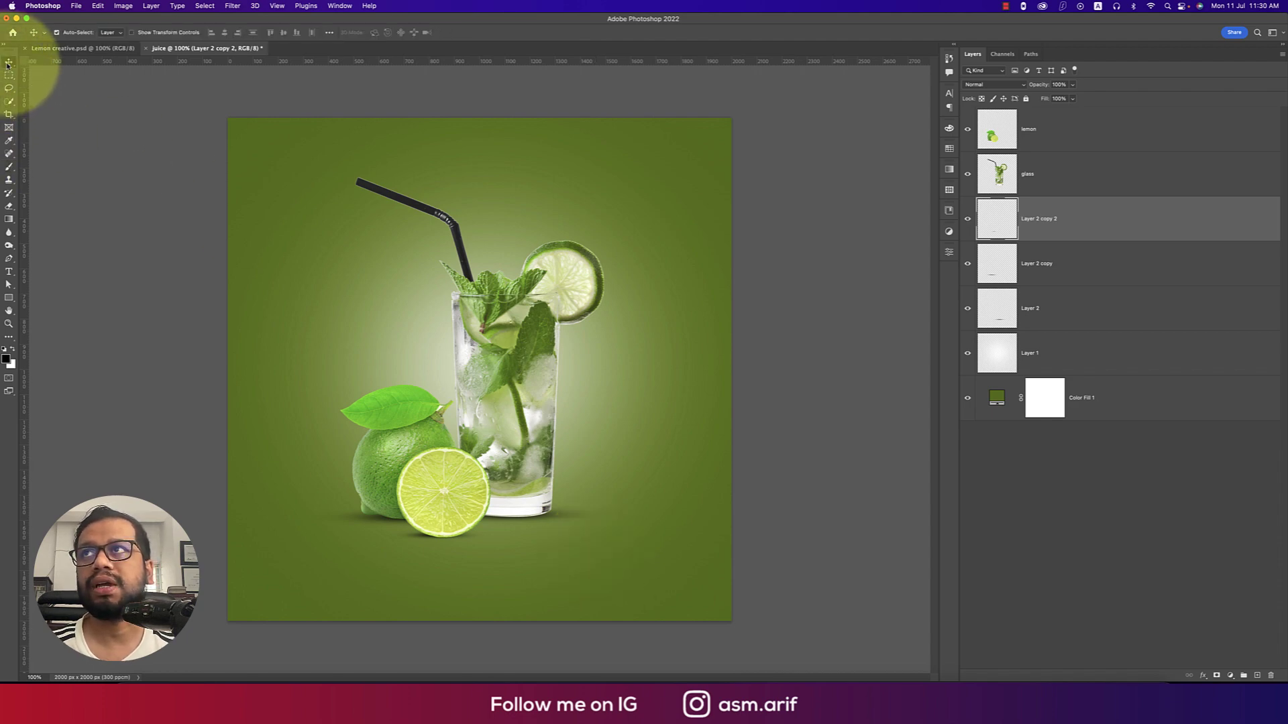
click(104, 210)
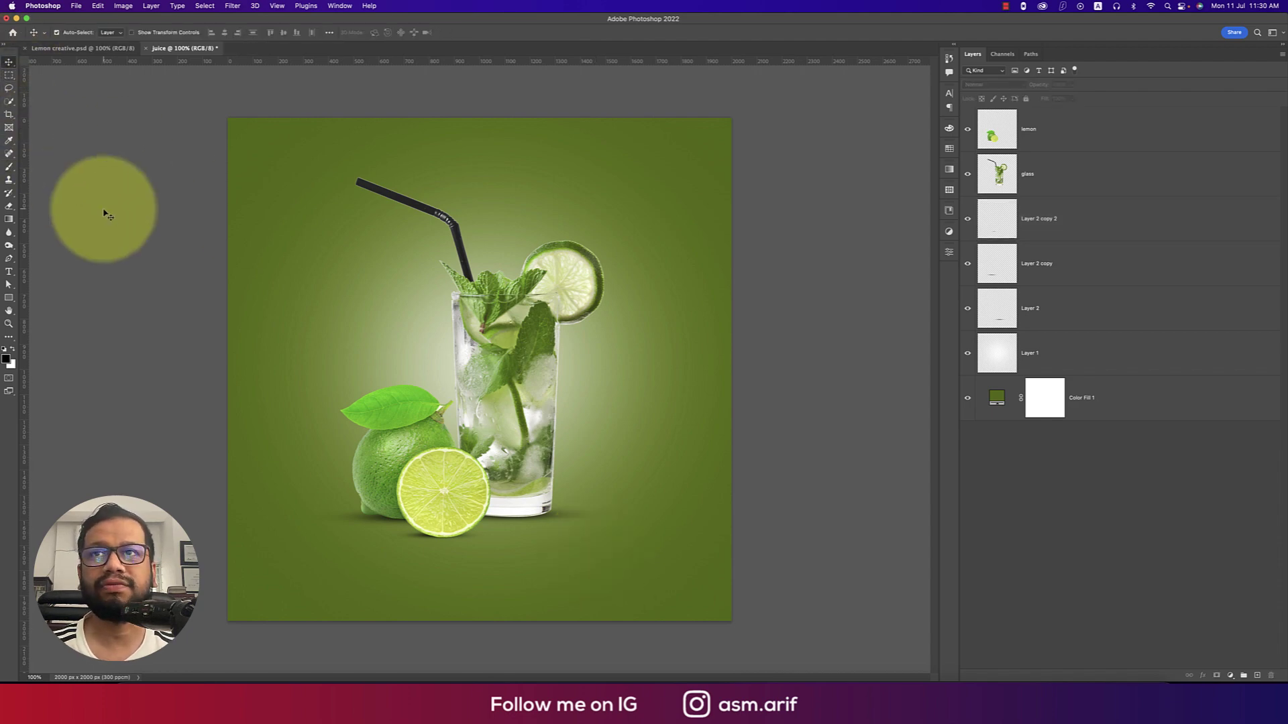
- Recolour the Color Fill 1 background to a brighter green, #578200, with the hue set to 80
double_click(997, 399)
drag(782, 432, 785, 425)
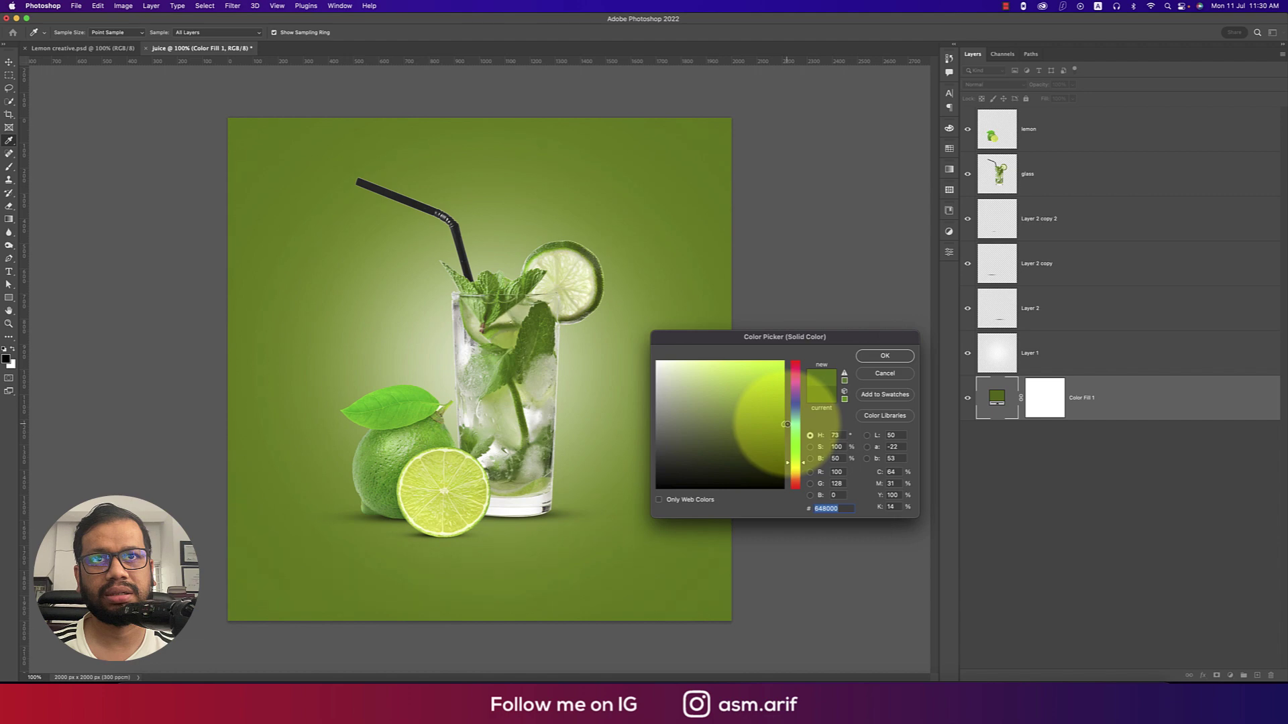
click(785, 424)
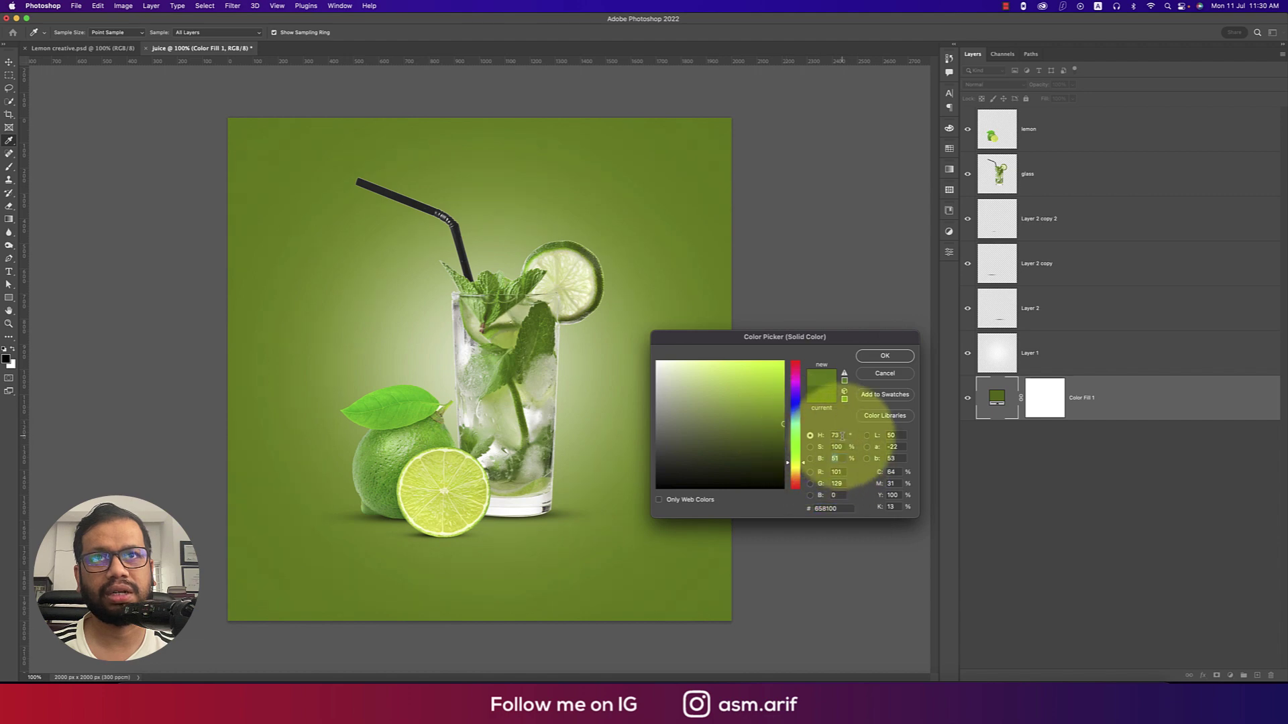
click(827, 434)
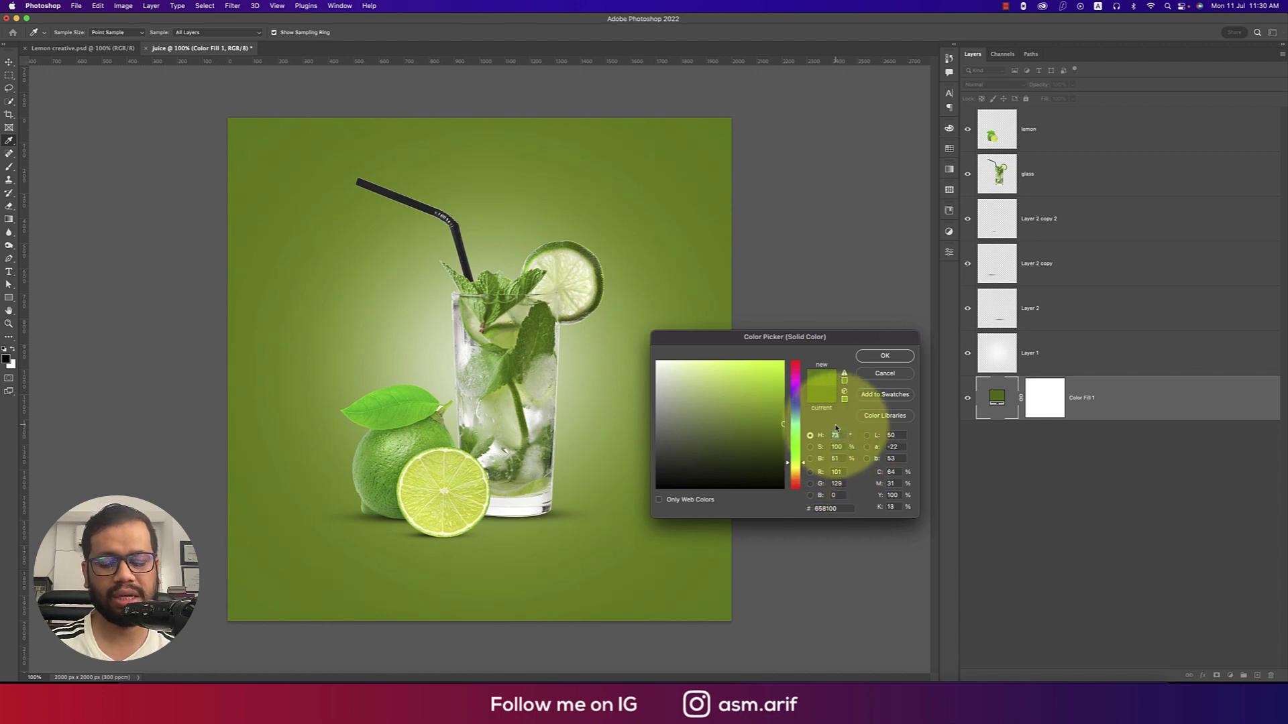
text(73)
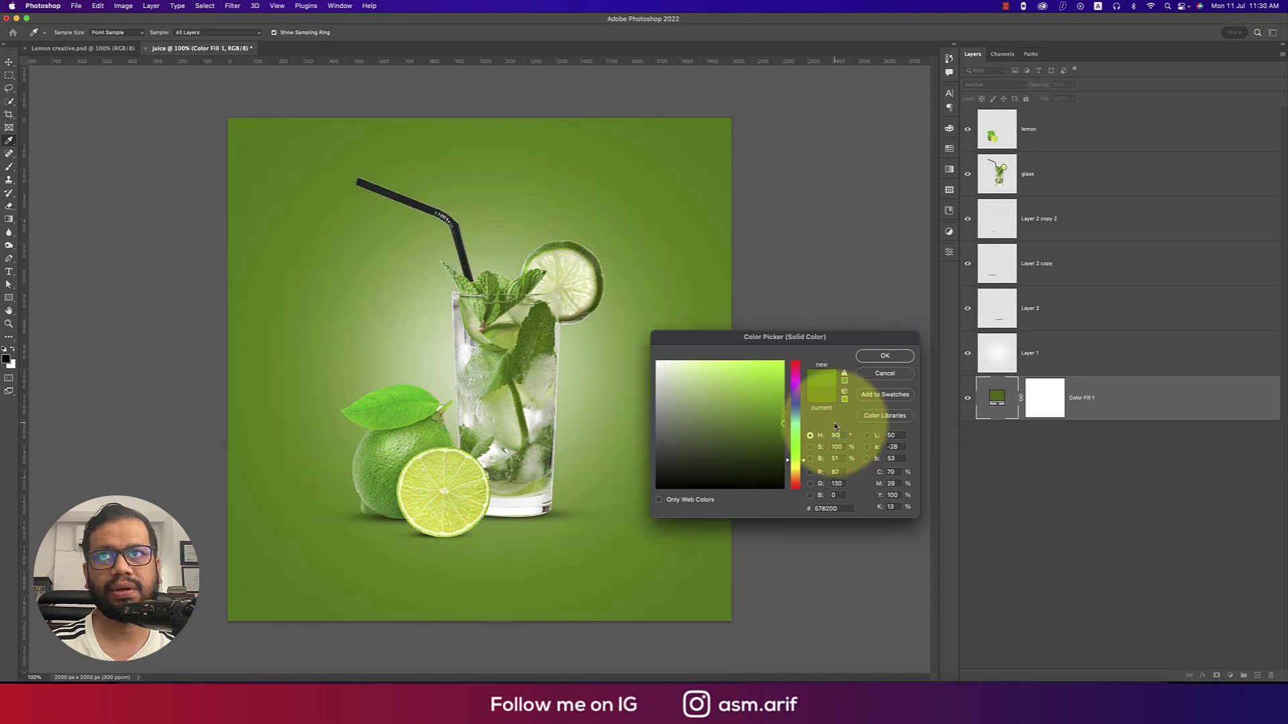
key(Return)
- Hide and show Color Fill 1 again to check the shadows and glow against the background
click(967, 398)
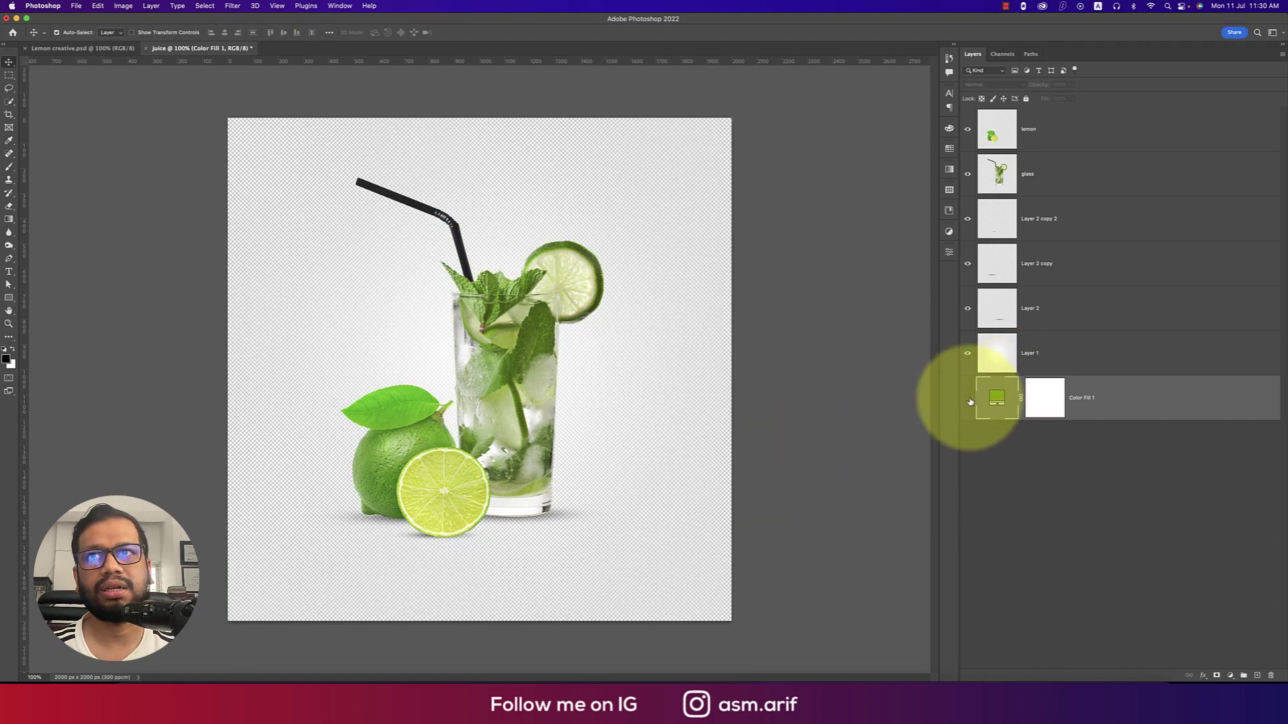
click(967, 397)
click(846, 388)
click(569, 532)
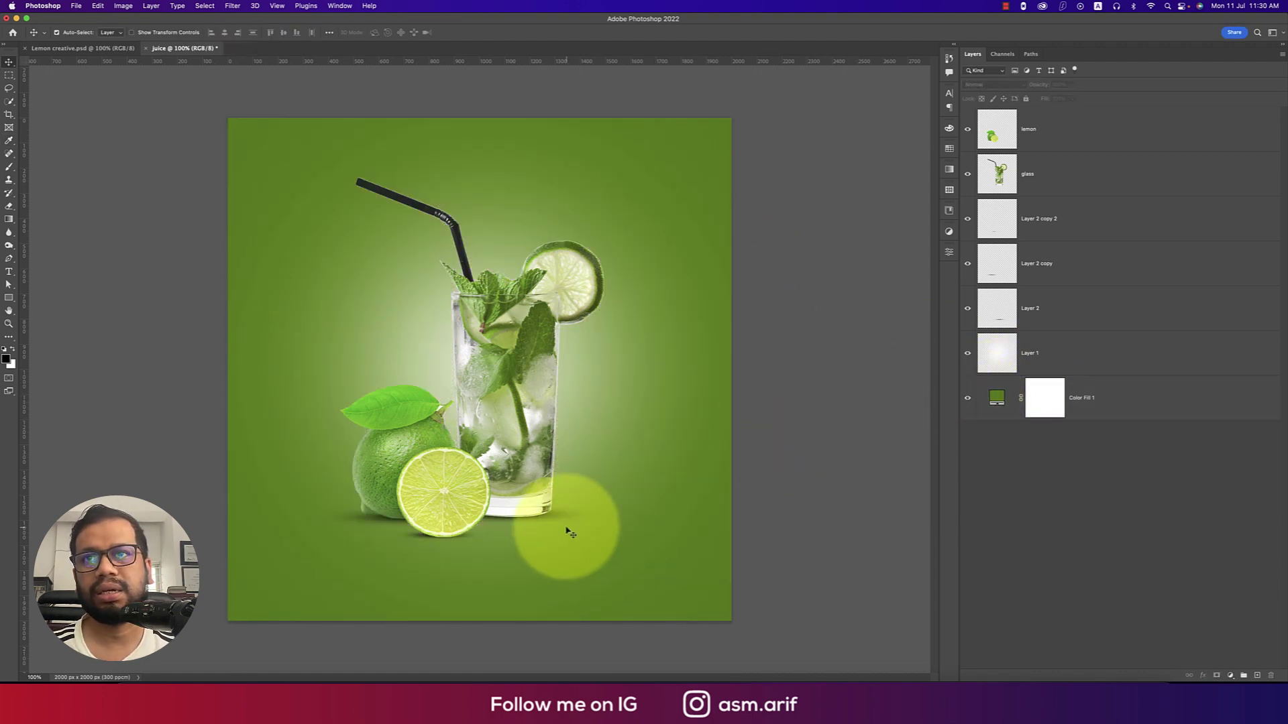
mouse_move(567, 523)
mouse_down()
mouse_move(696, 451)
mouse_move(738, 455)
mouse_up()
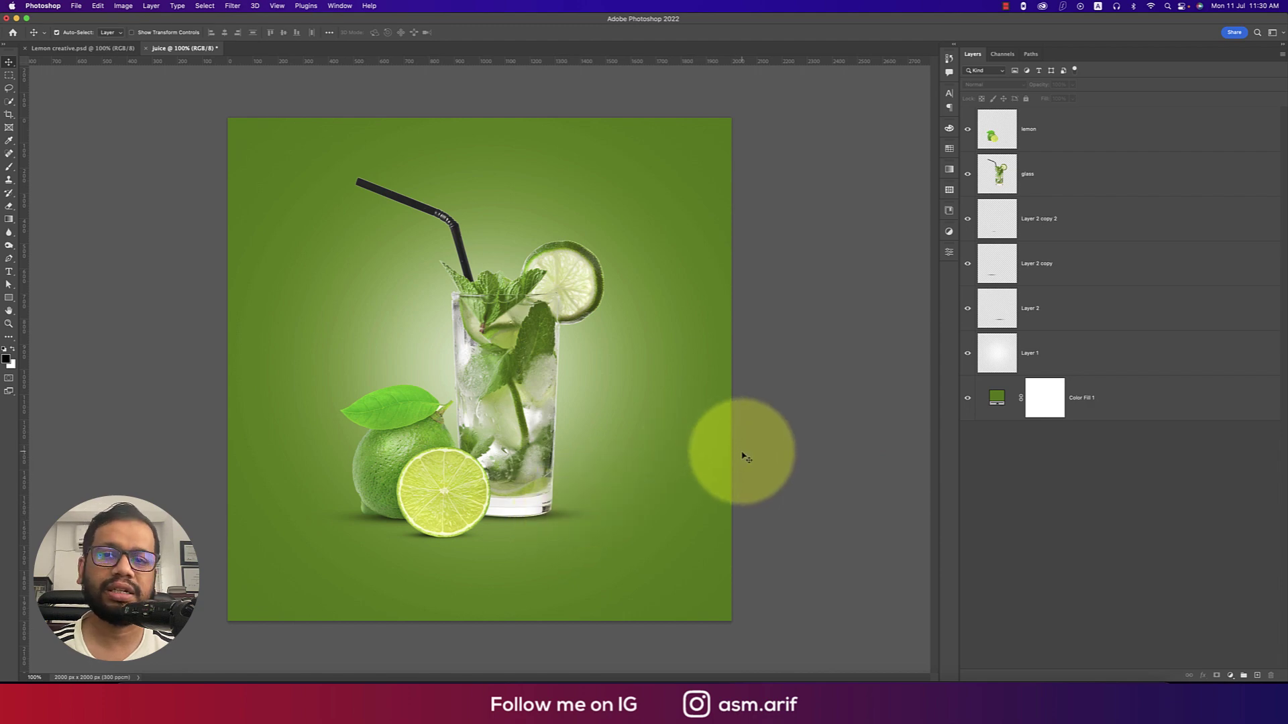
- Check the finished Lemon creative design, then place the aerial forest-and-beach photo as an embedded image directly above Color Fill 1
click(93, 48)
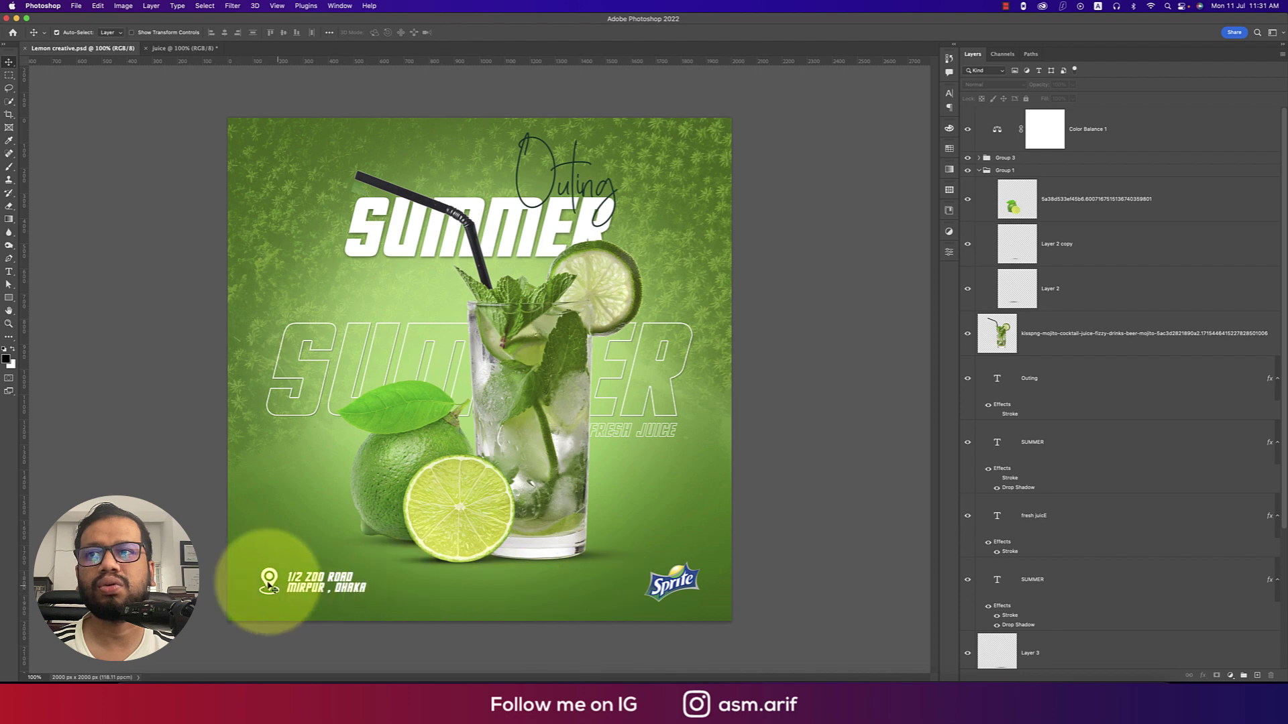
click(189, 52)
click(1141, 402)
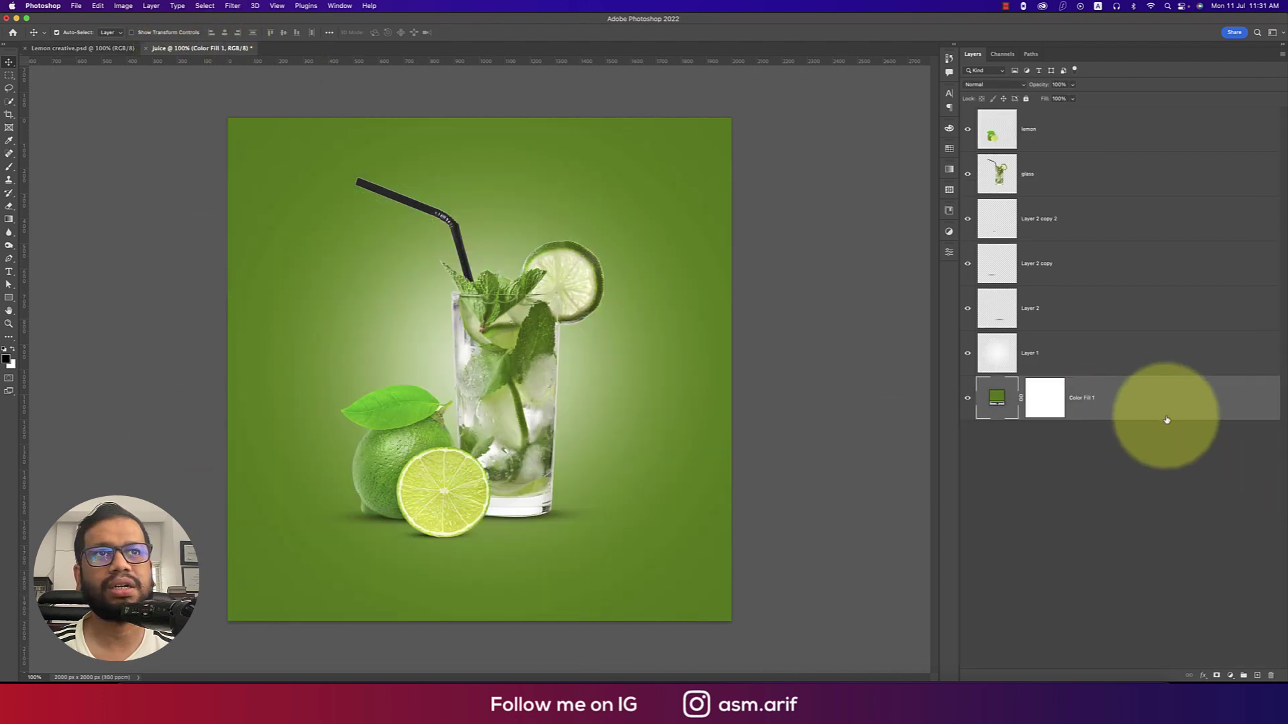
click(75, 6)
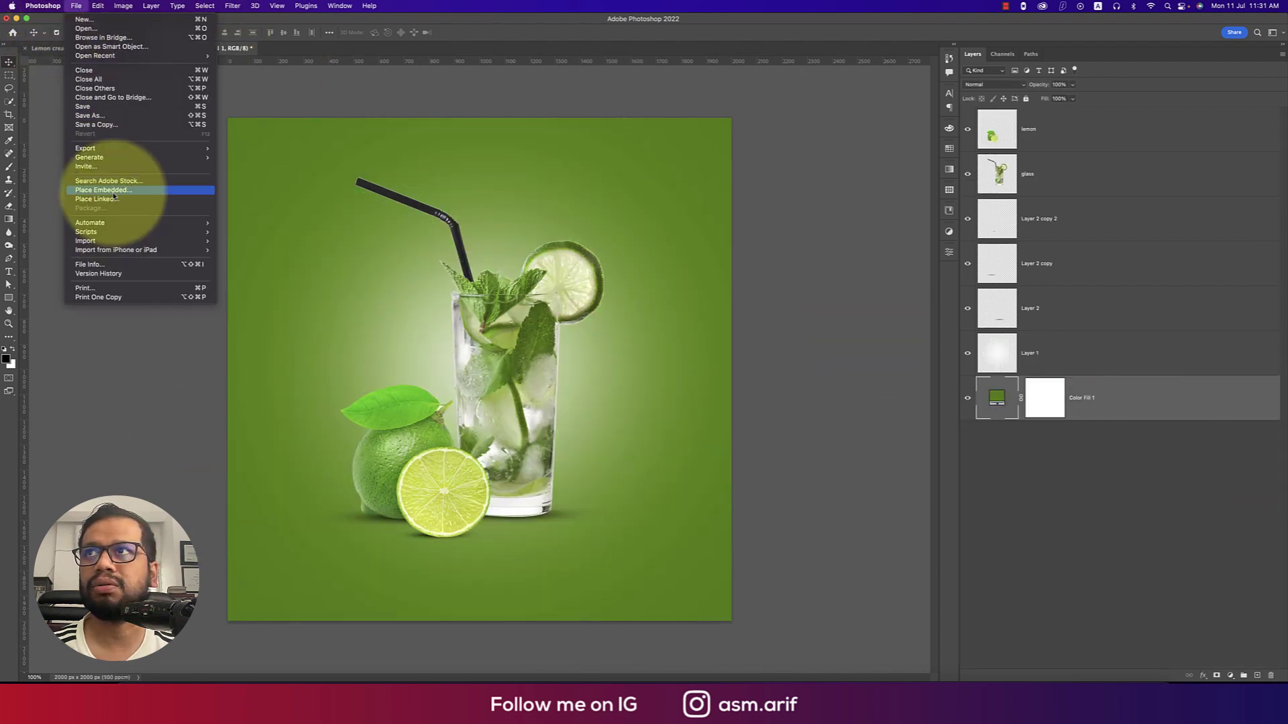
click(427, 275)
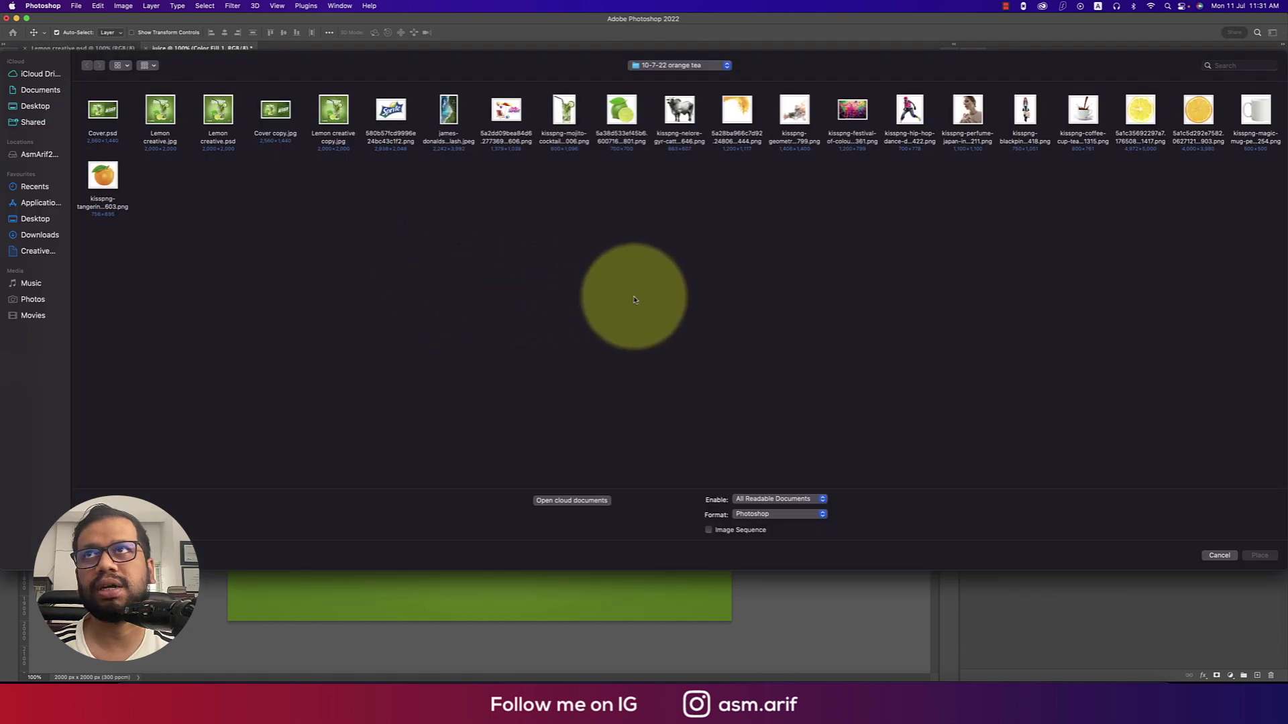
double_click(451, 117)
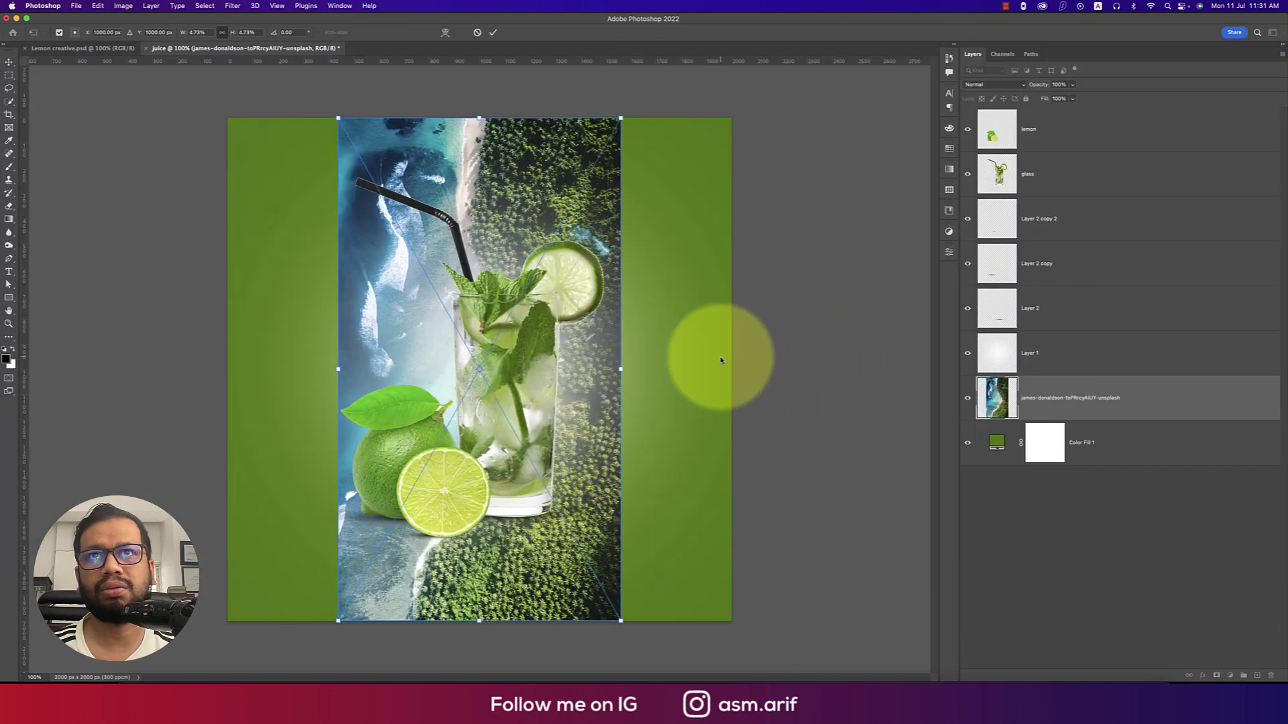
- Rotate the placed photo -90 degrees and enlarge it to cover the whole canvas, with the forest behind the straw and glass
drag(714, 373, 489, 118)
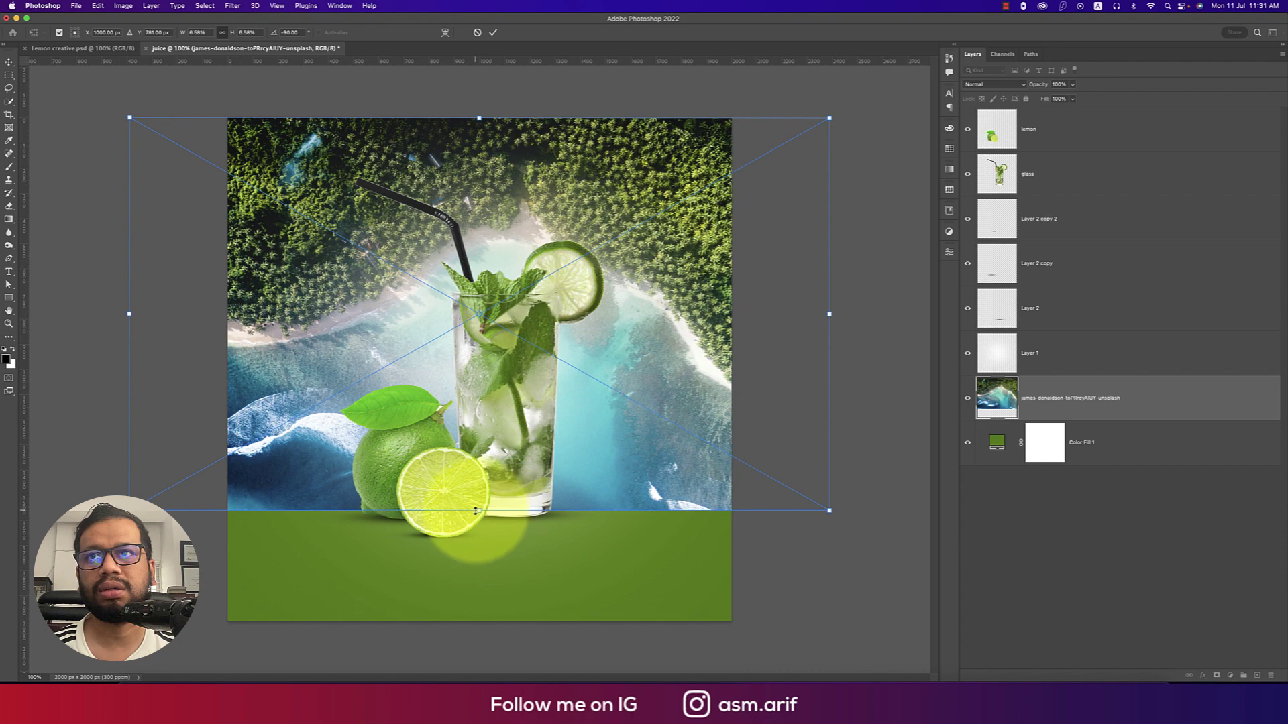
drag(476, 511, 534, 573)
scroll(534, 573, down, 10)
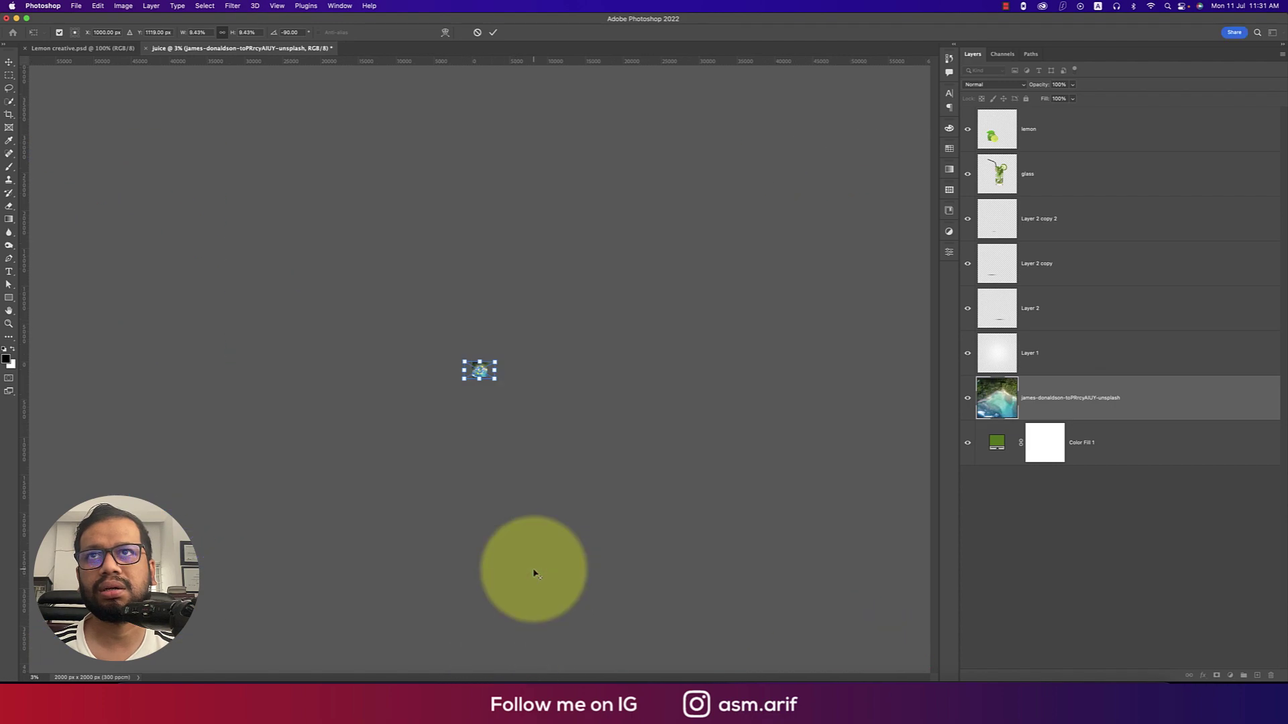
key(super+0)
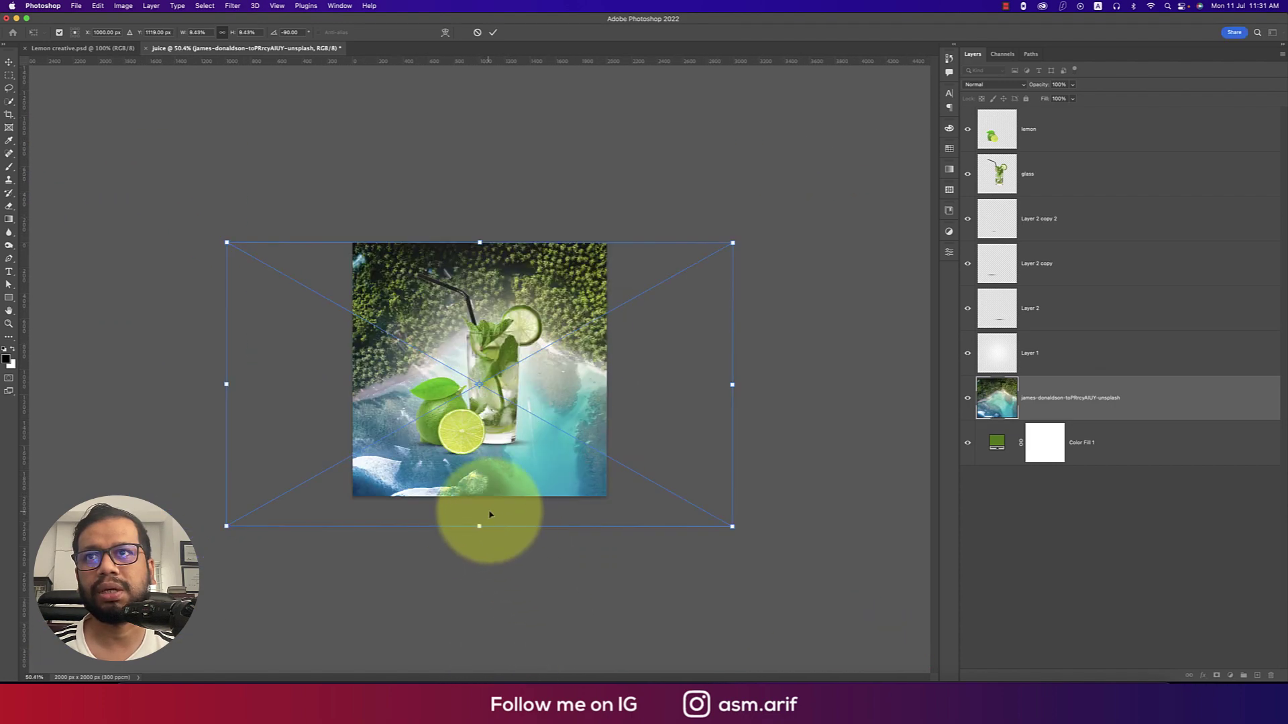
drag(477, 526, 460, 655)
drag(552, 491, 521, 471)
key(Return)
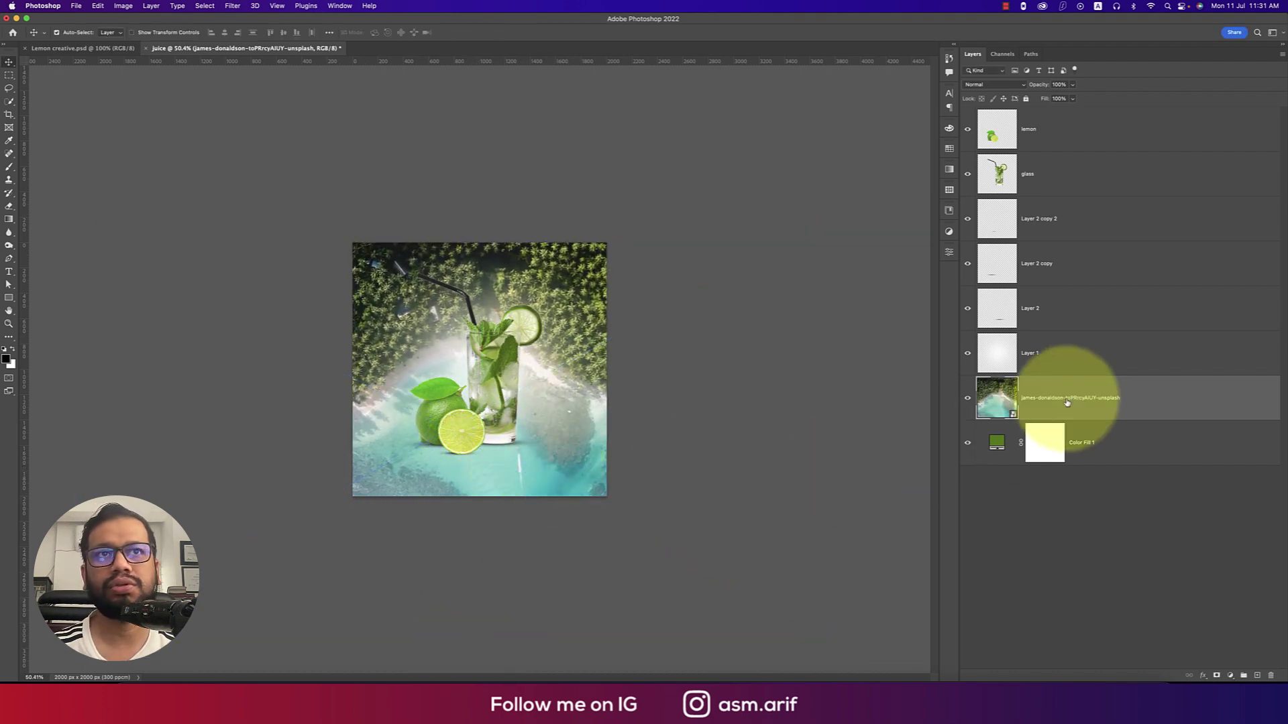
- Rasterize the placed photo layer and rename it bc
right_click(1125, 412)
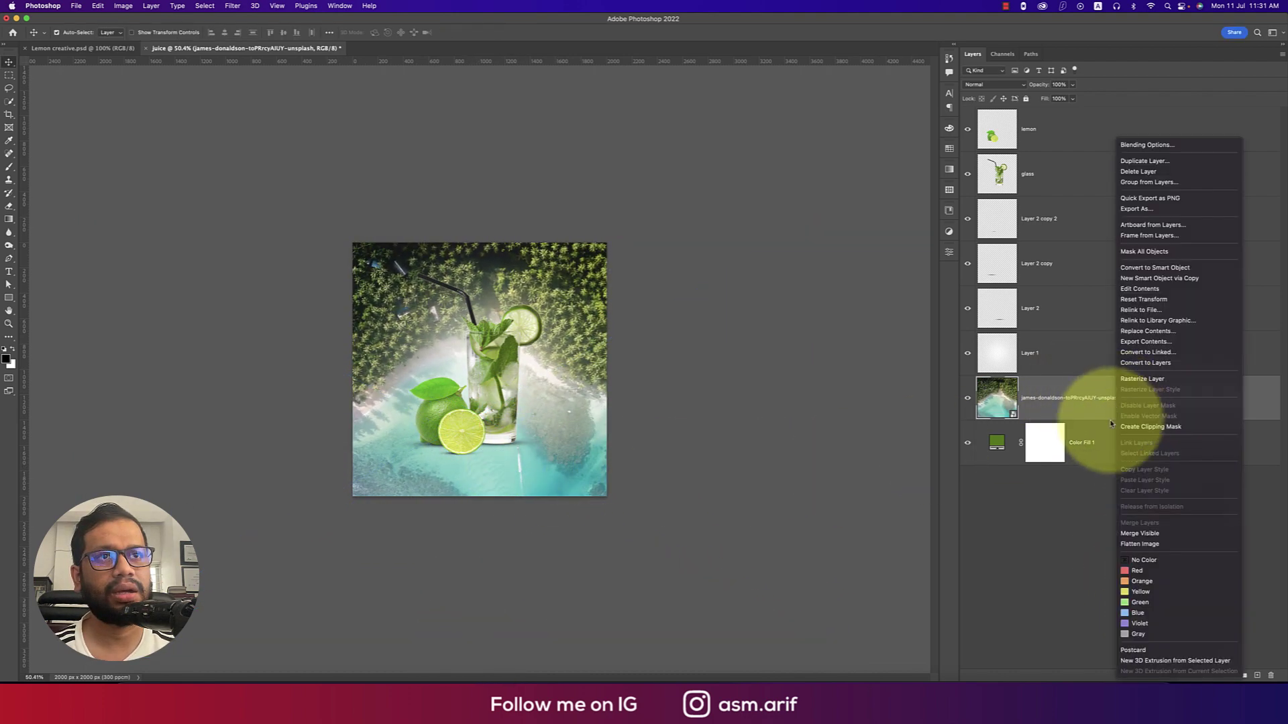
click(1133, 382)
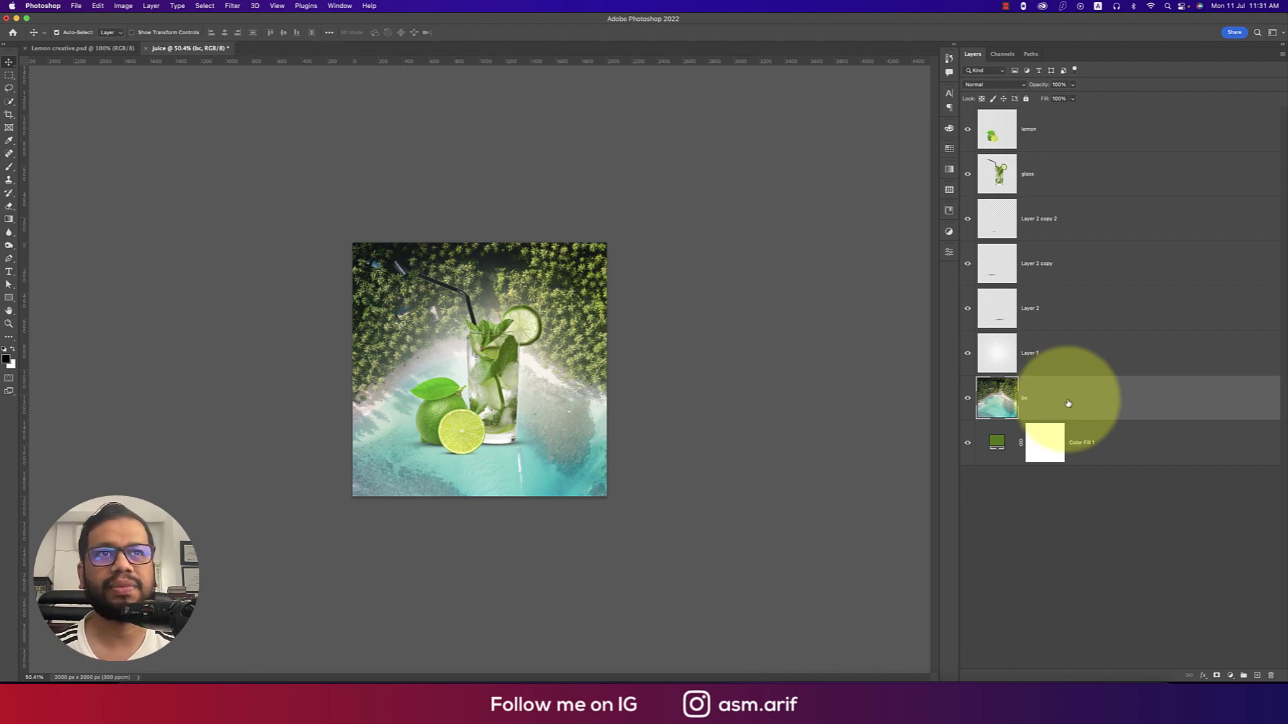
- Add a layer mask to bc and fade out the photo's lower half with upward linear gradients
click(1216, 675)
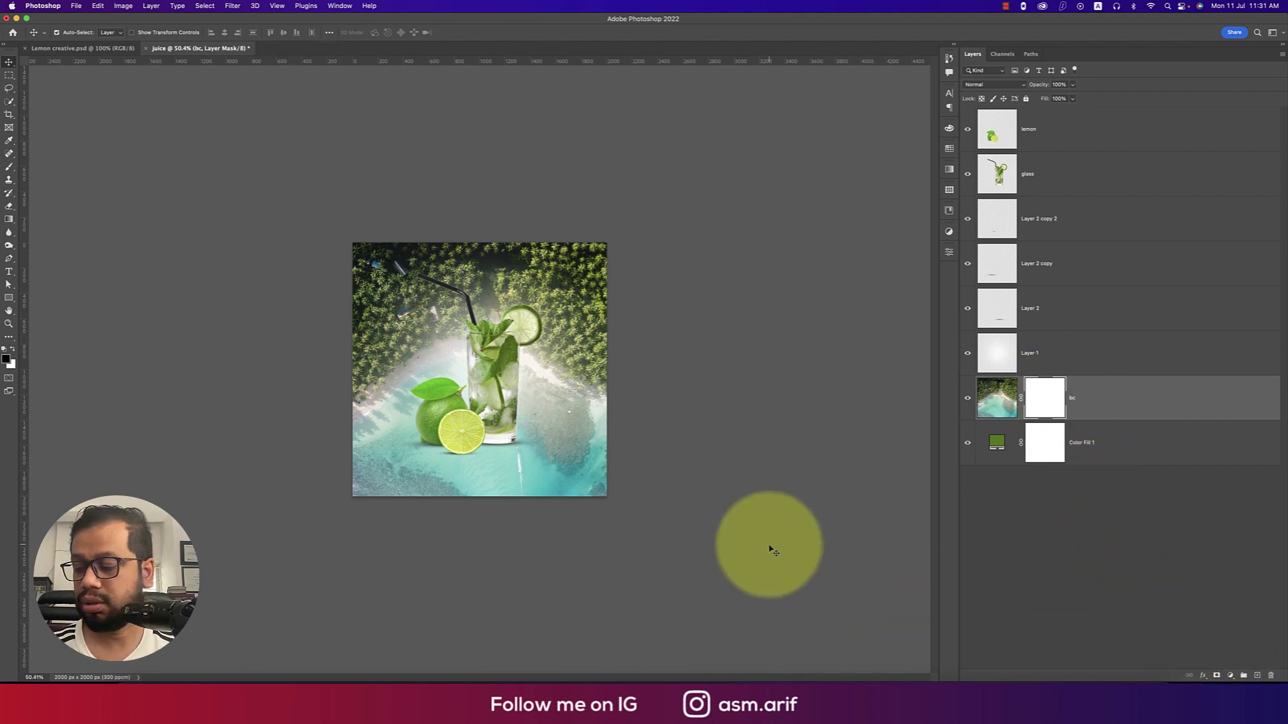
key(g)
drag(541, 509, 530, 399)
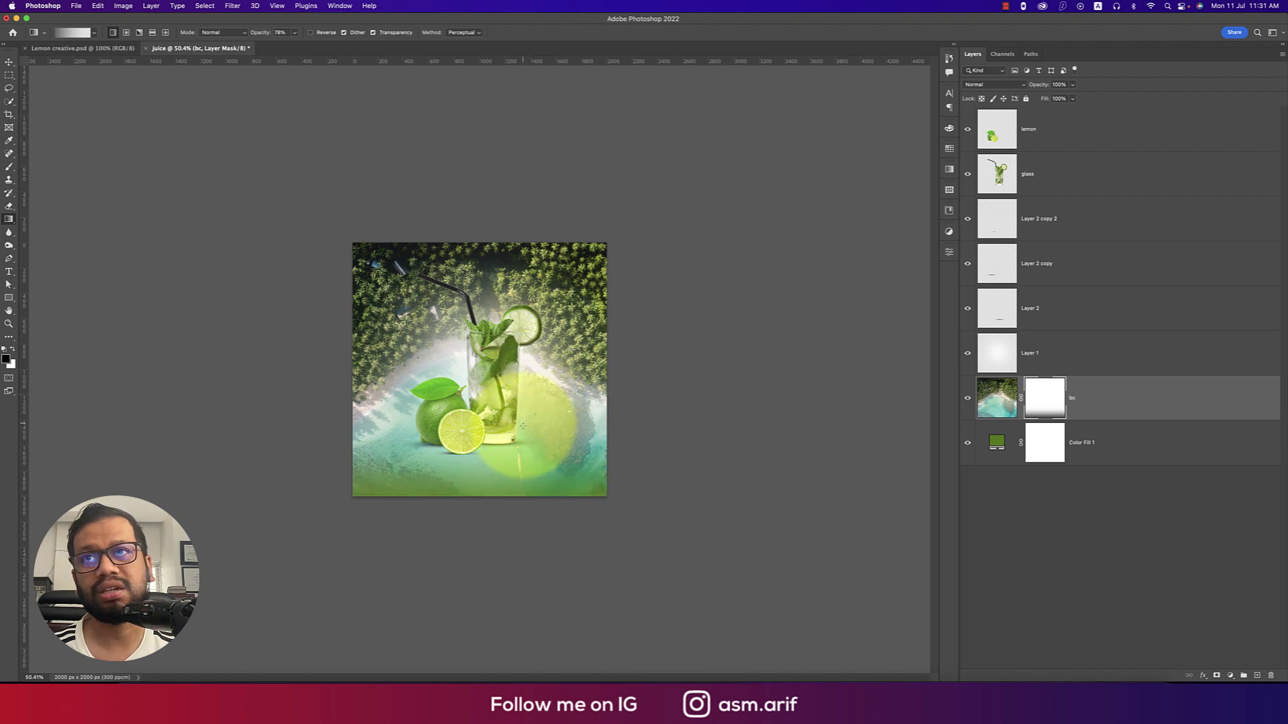
mouse_move(532, 474)
mouse_down()
mouse_move(503, 302)
mouse_move(496, 348)
mouse_up()
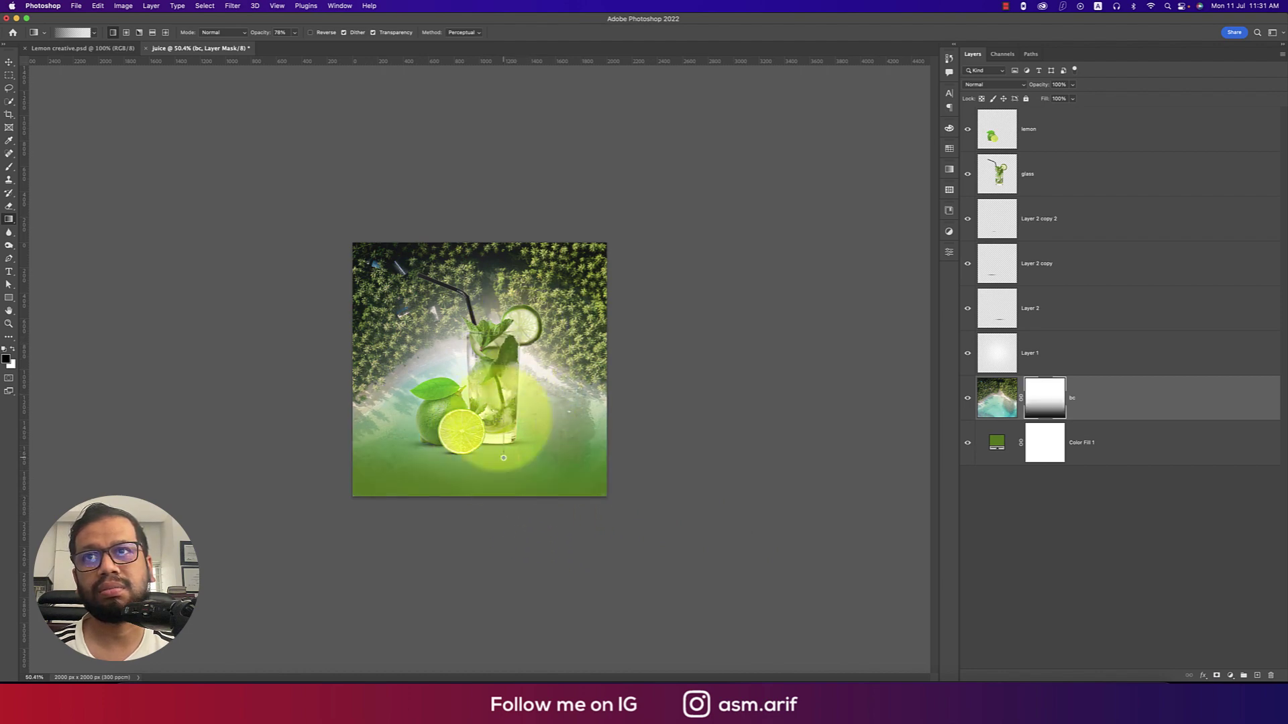
- Lower the bc layer's opacity to 27% and compare the background with the Lemon creative reference
click(1103, 401)
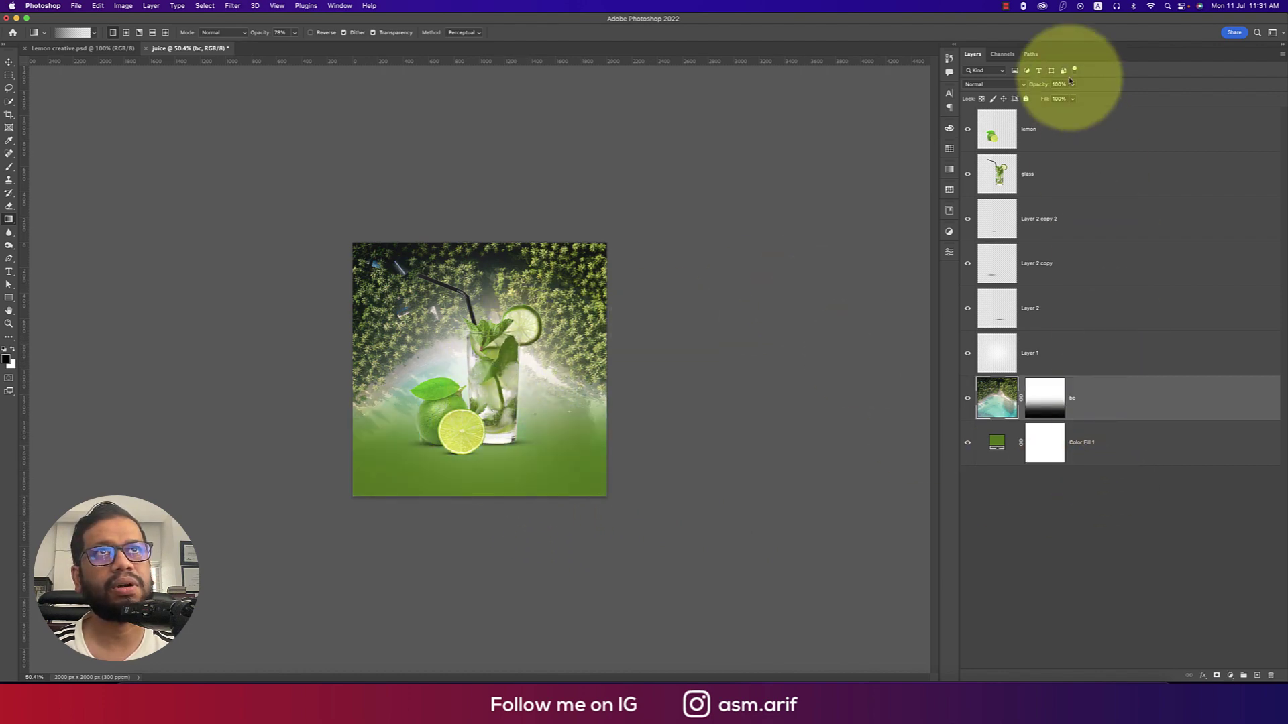
drag(1025, 87, 1004, 90)
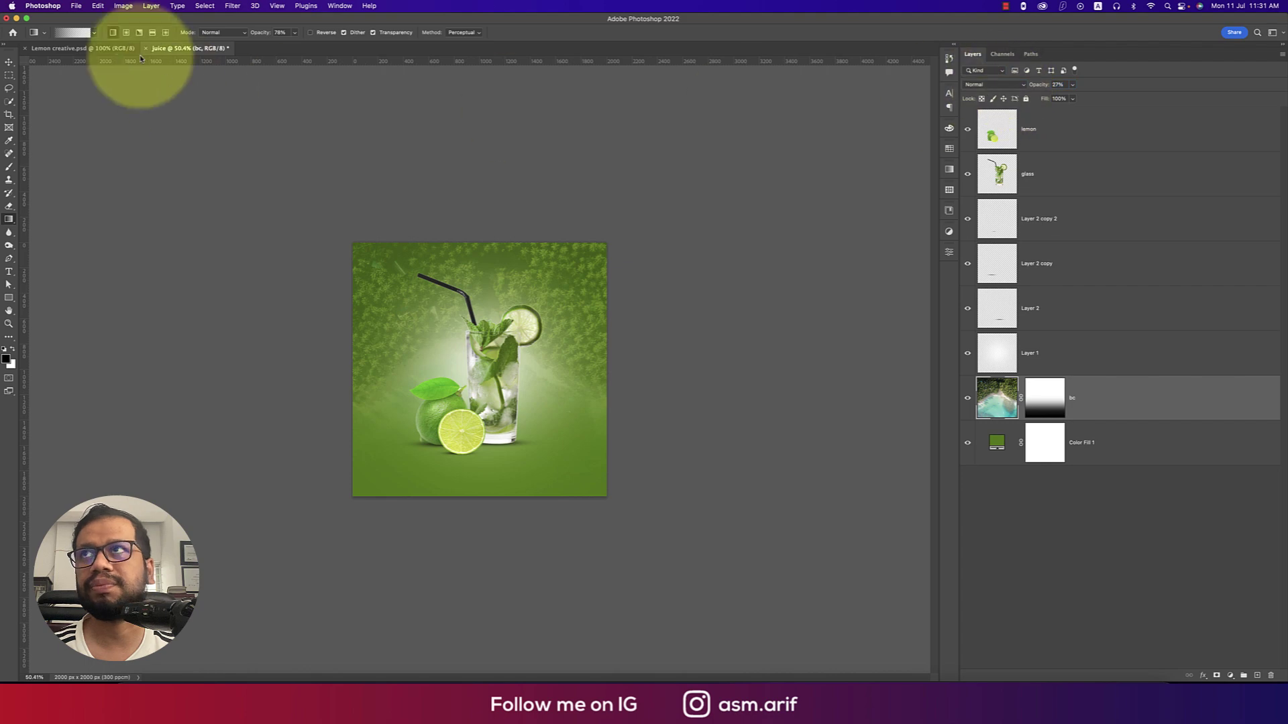
click(118, 50)
click(201, 48)
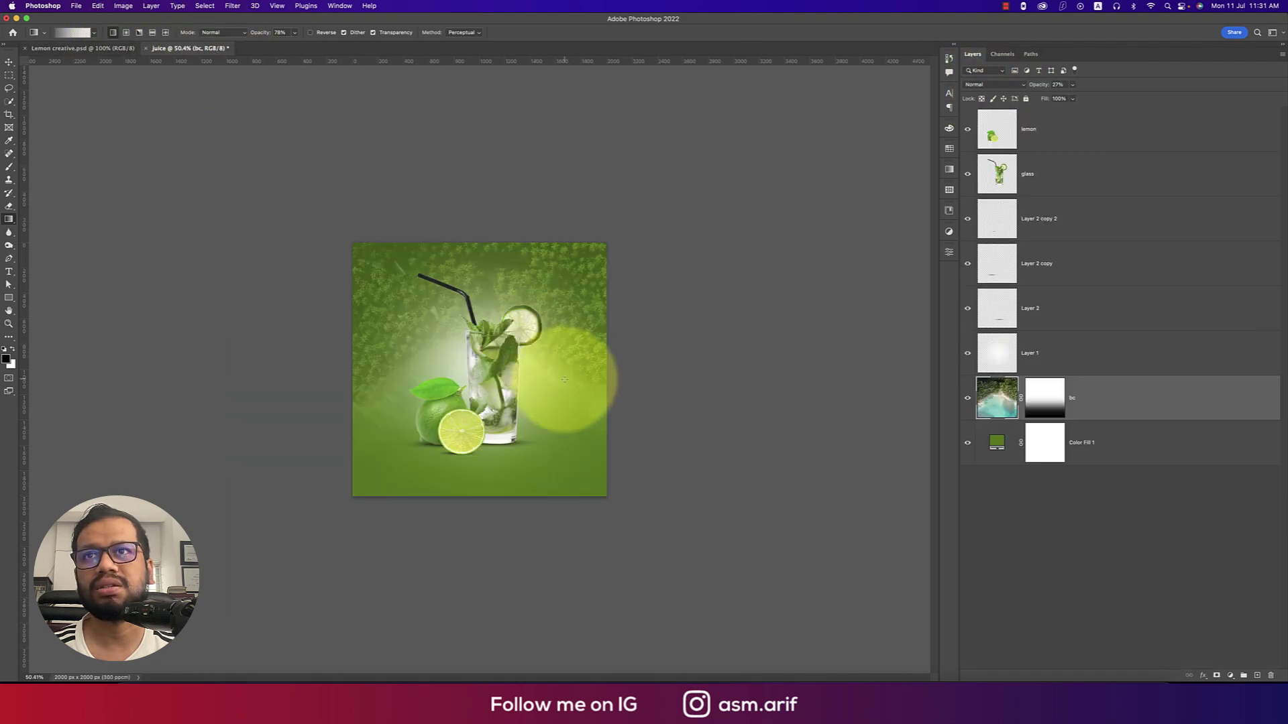
key(super+0)
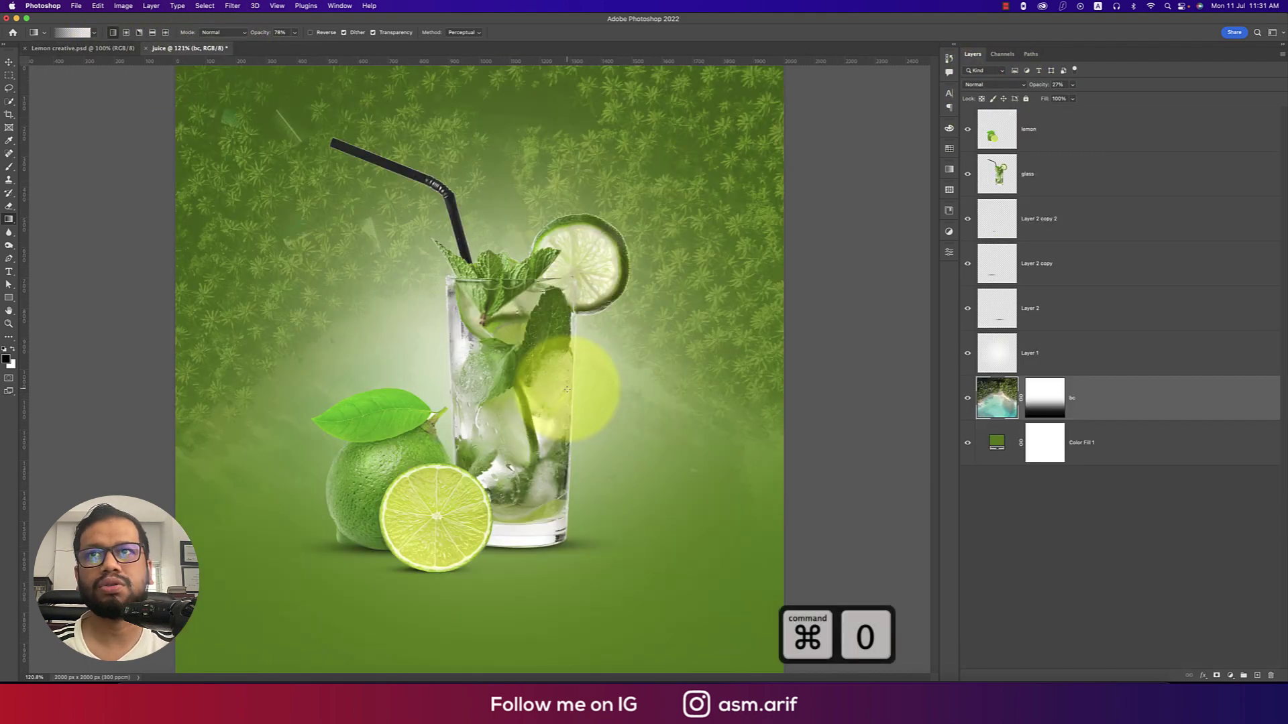
scroll(608, 456, down, 3)
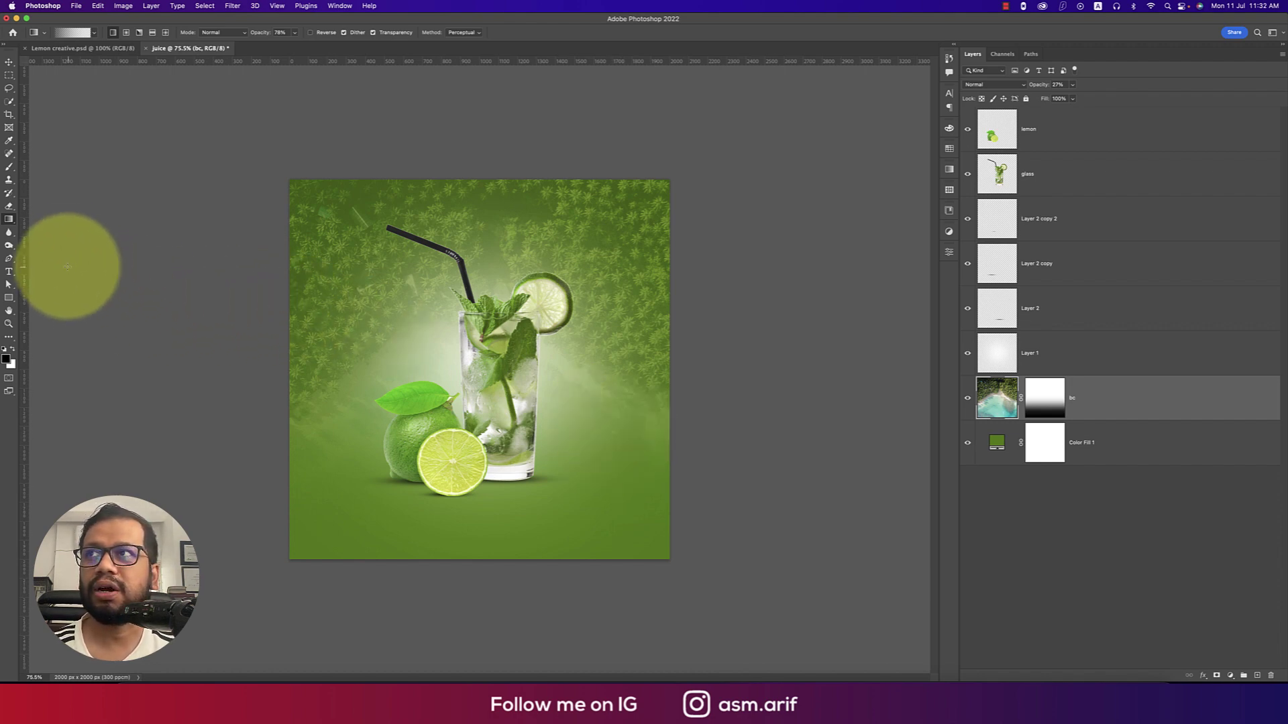
- Add the text "Outing" in the black script font at 31 pt beside the straw
click(8, 272)
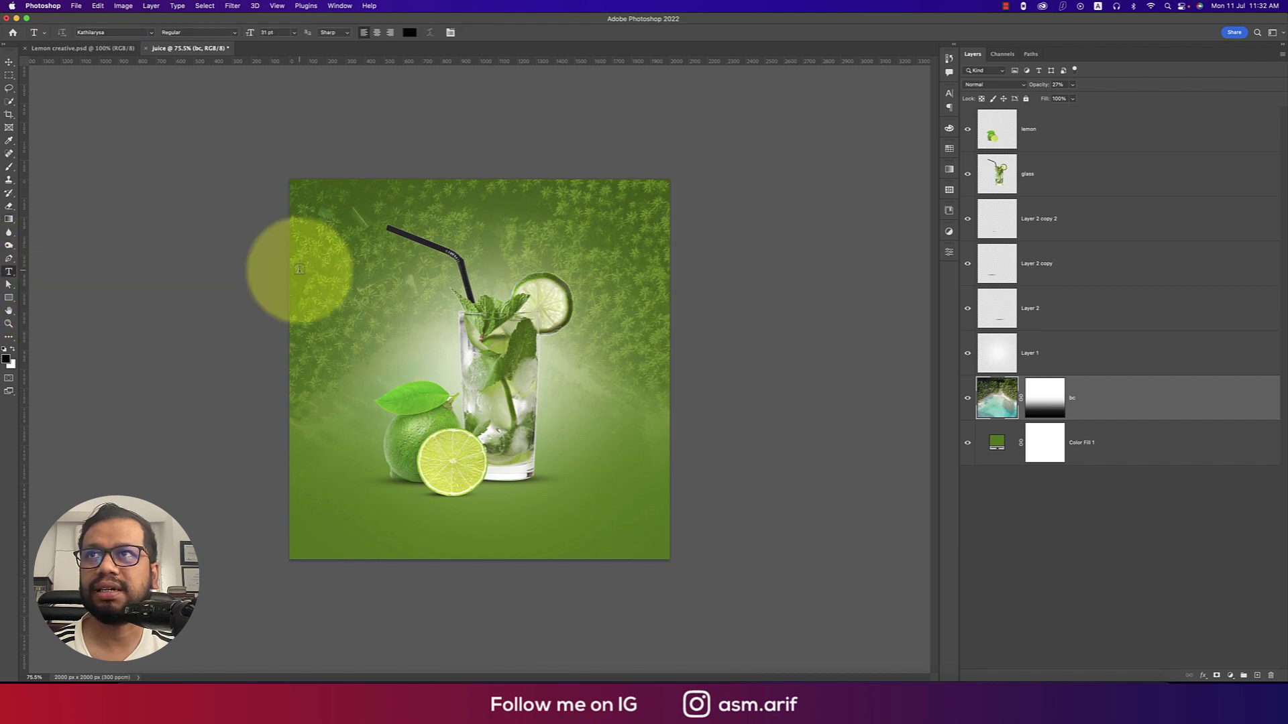
click(349, 264)
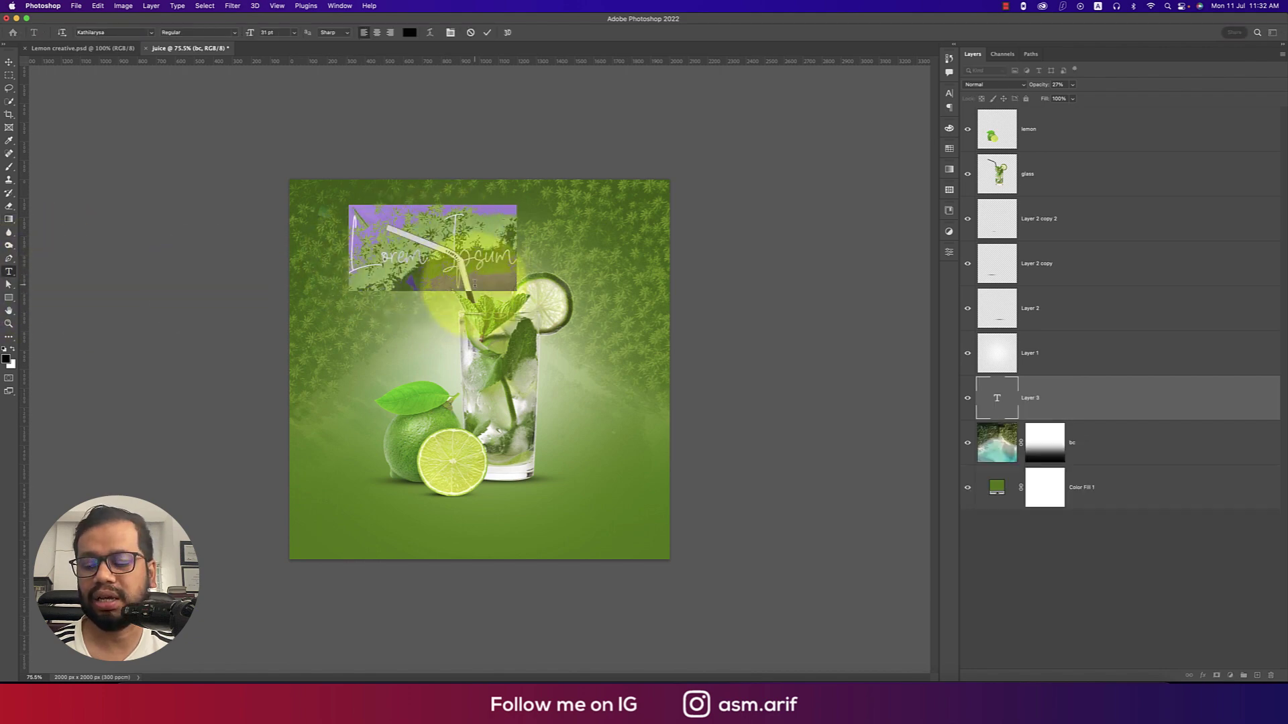
click(107, 48)
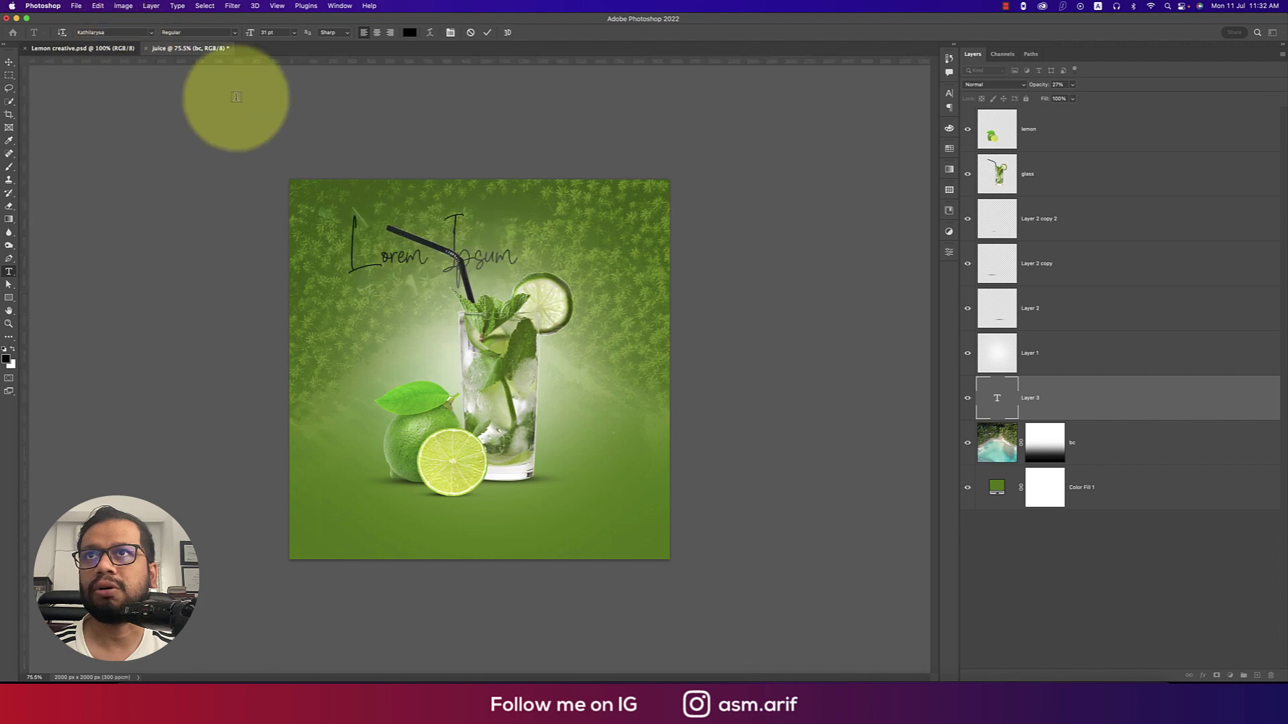
click(206, 48)
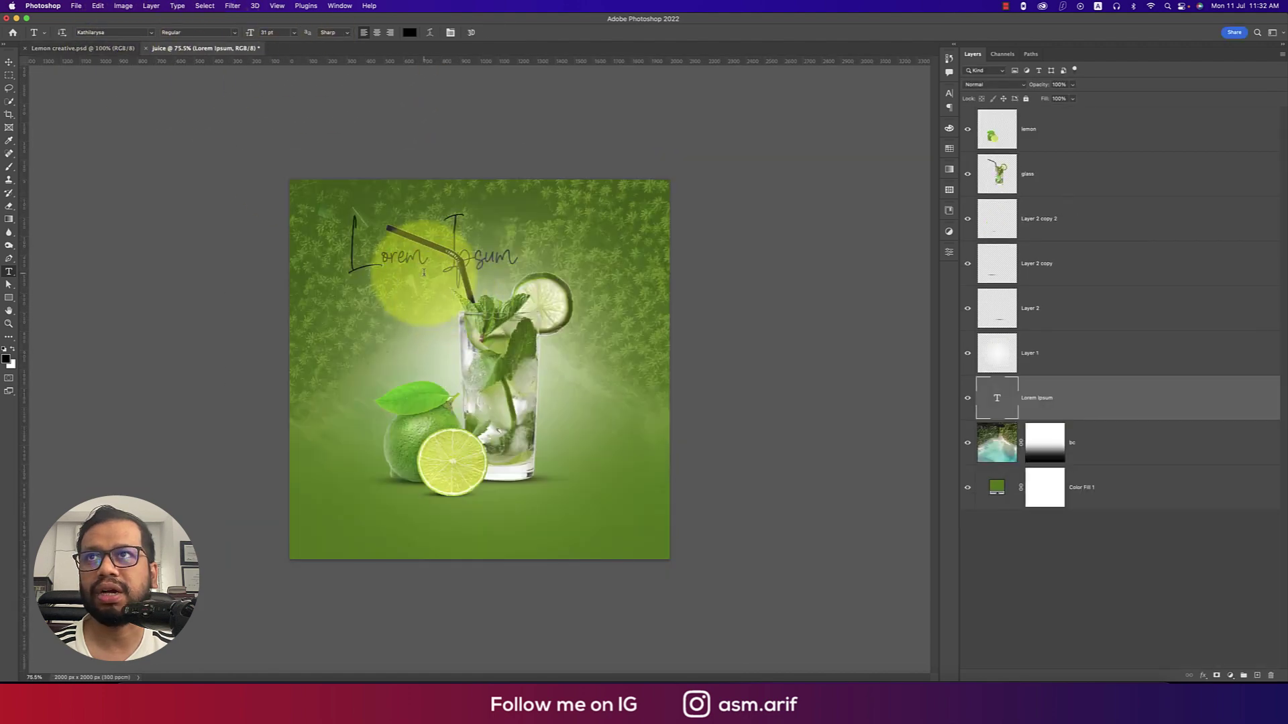
key(super+a)
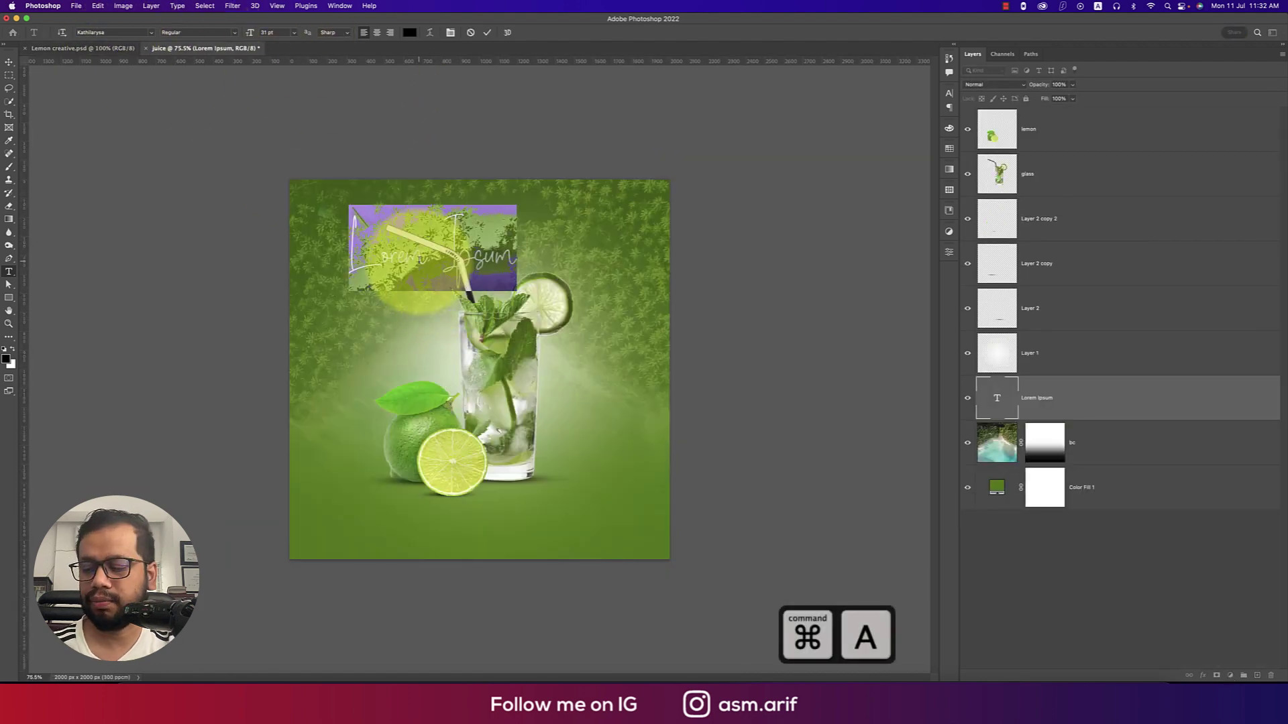
text(Ou)
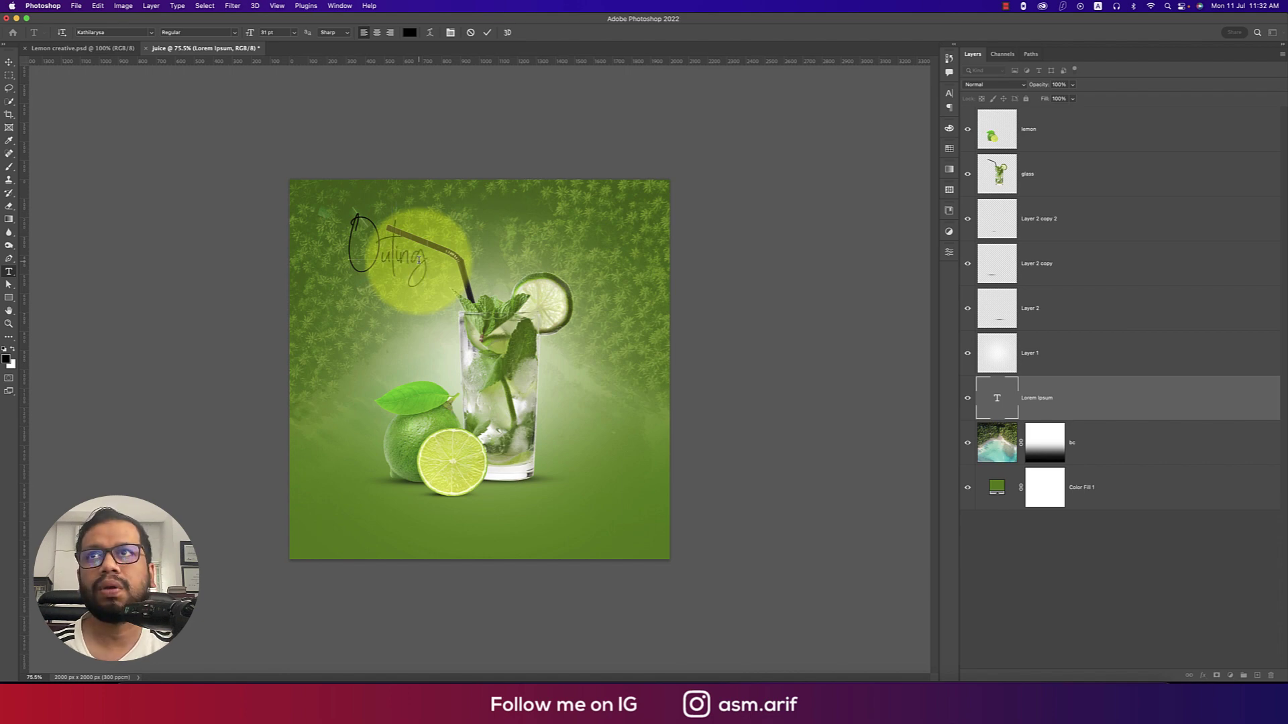
text(ting)
click(487, 32)
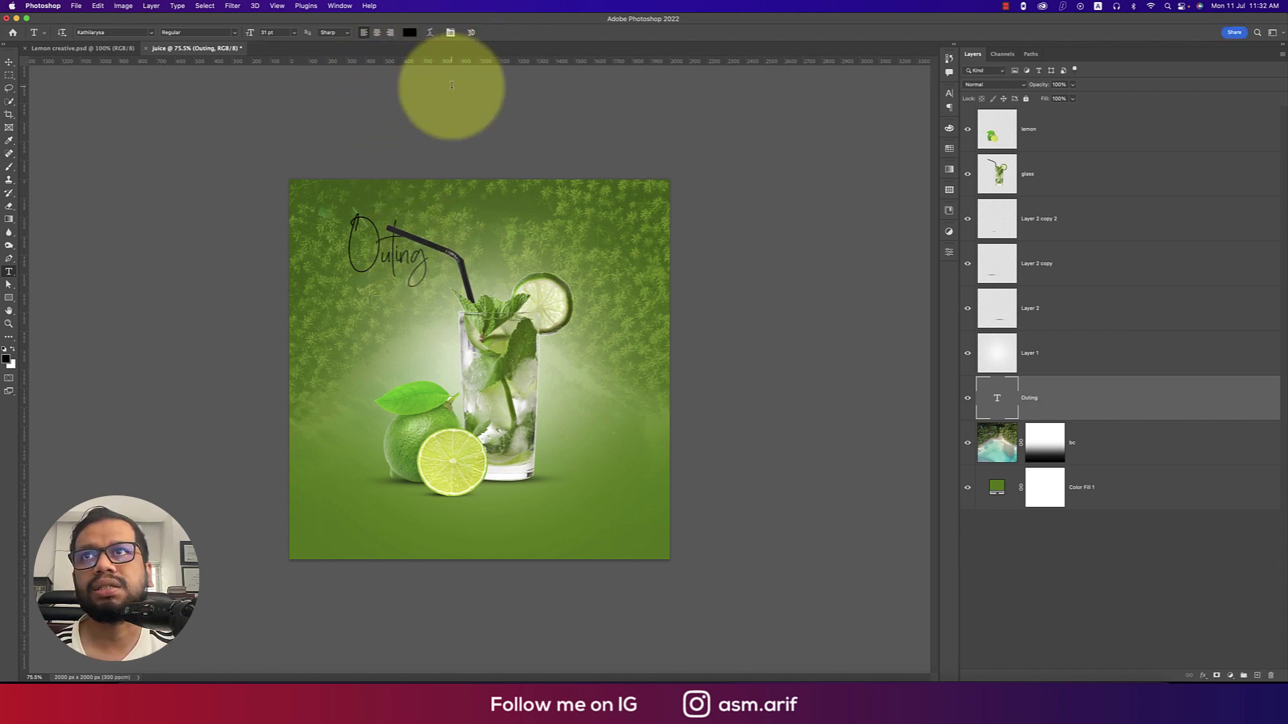
- Bring the Outing text layer to the front, move it above the glass's lime slice and scale it down slightly
click(8, 61)
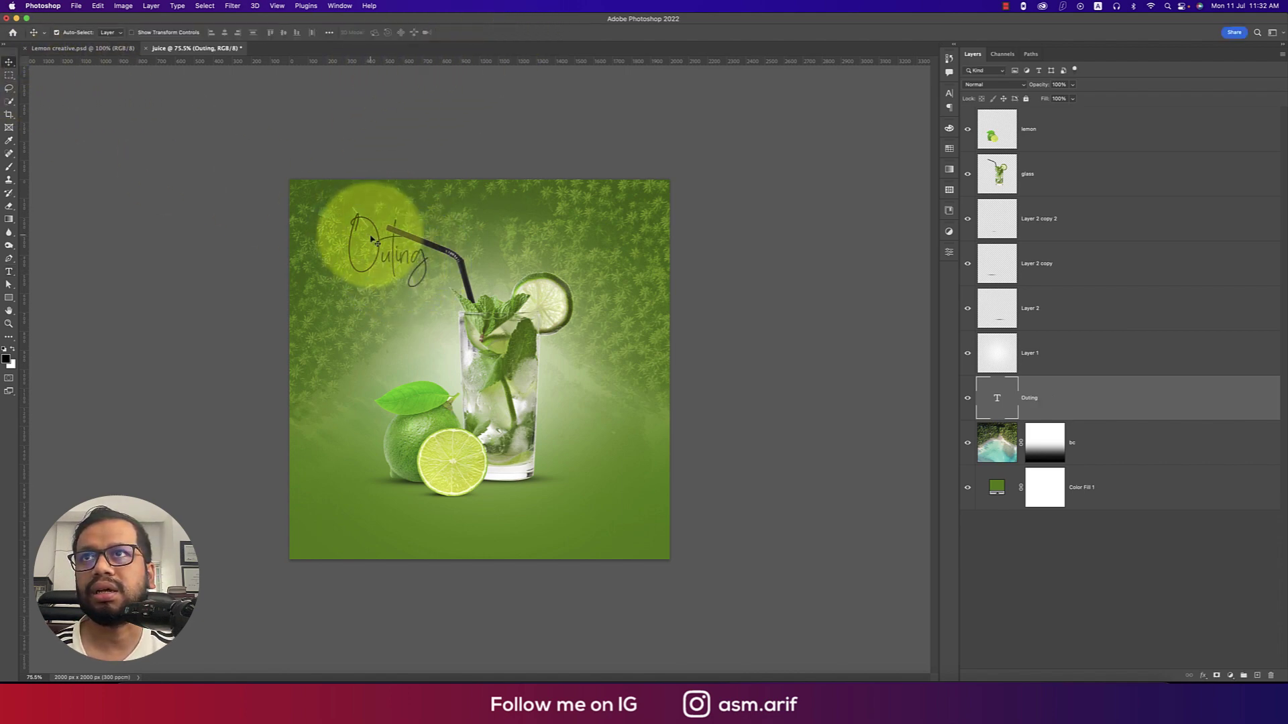
mouse_move(396, 265)
mouse_down()
mouse_move(550, 232)
mouse_move(379, 262)
mouse_up()
key(super+z)
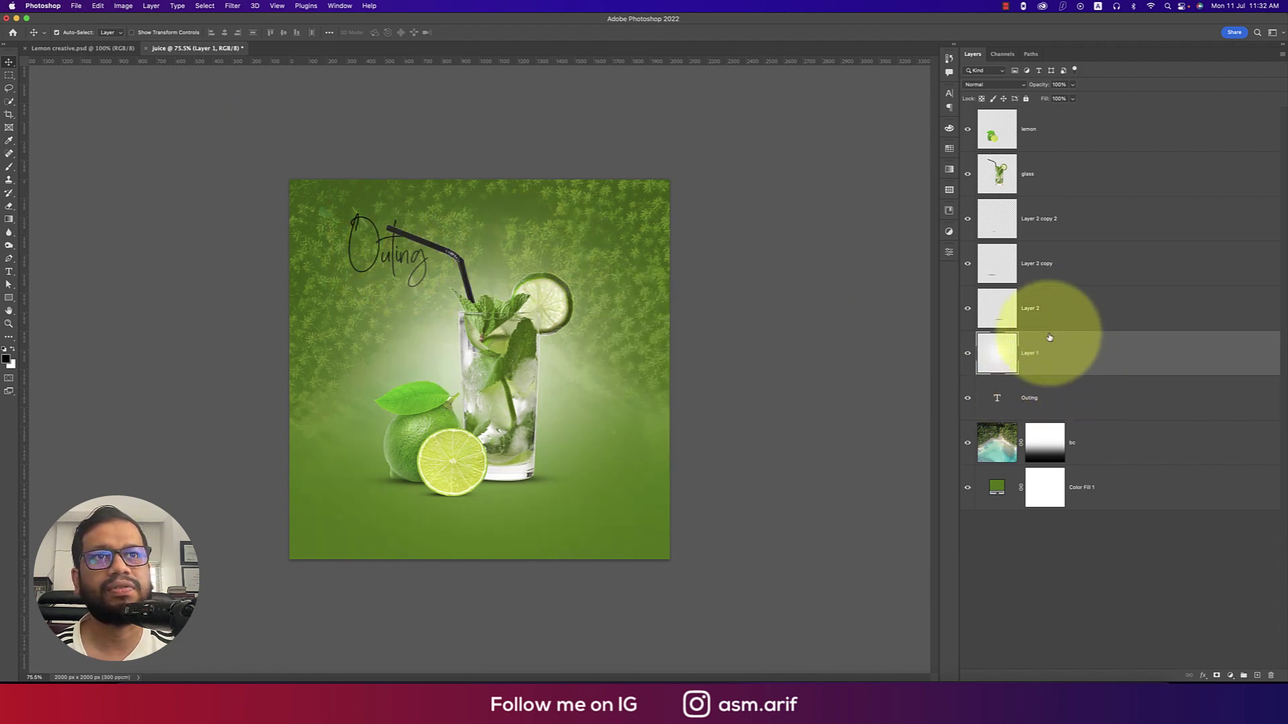
click(1071, 409)
key(super+shift+bracketright)
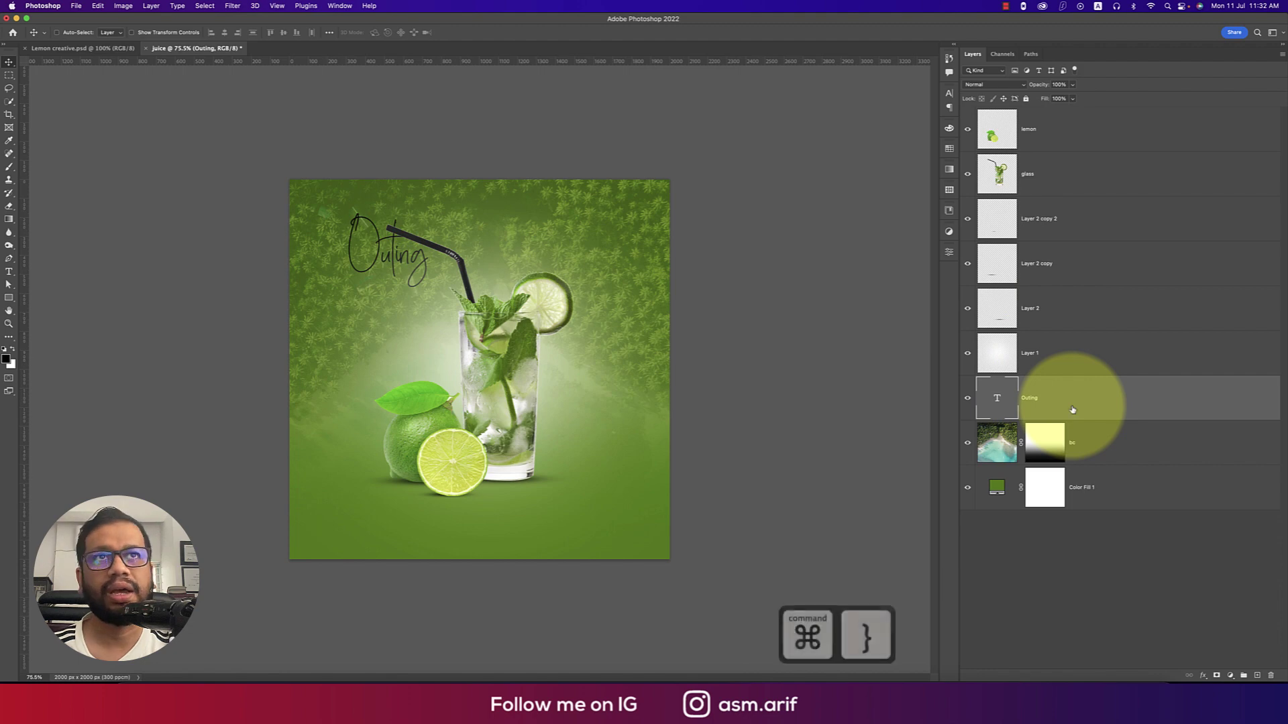
key(super+t)
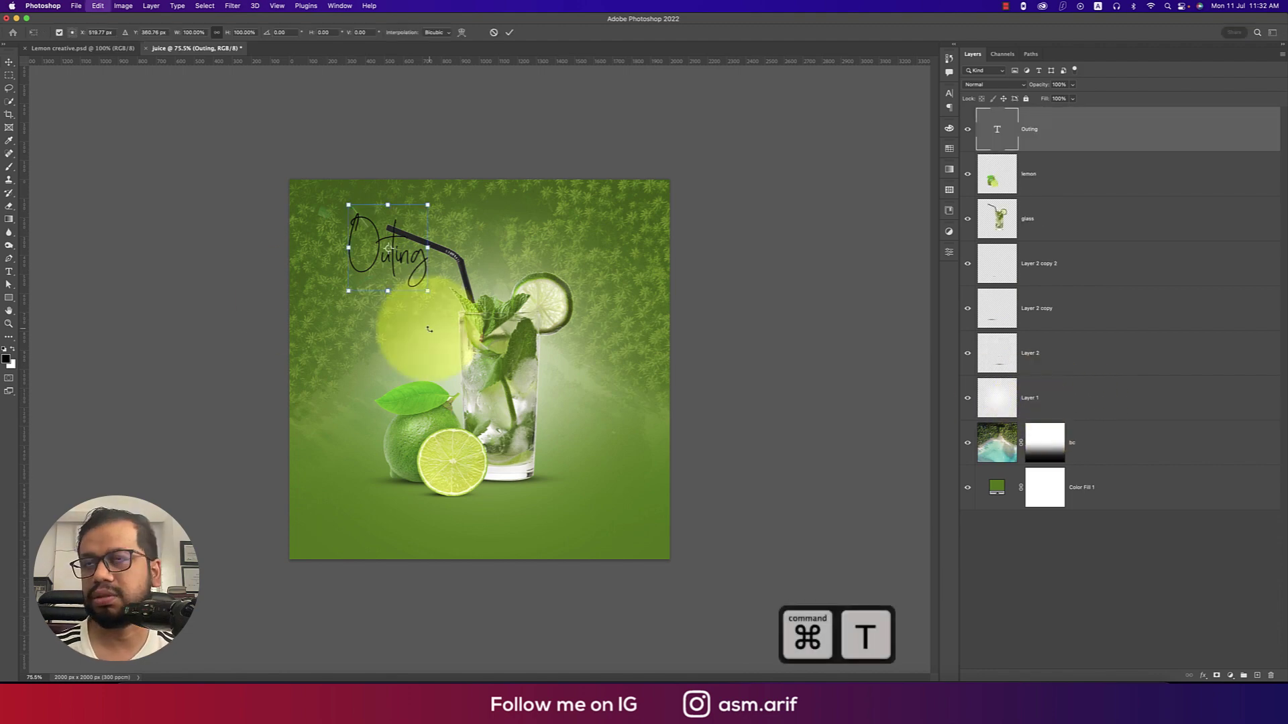
drag(410, 262, 563, 238)
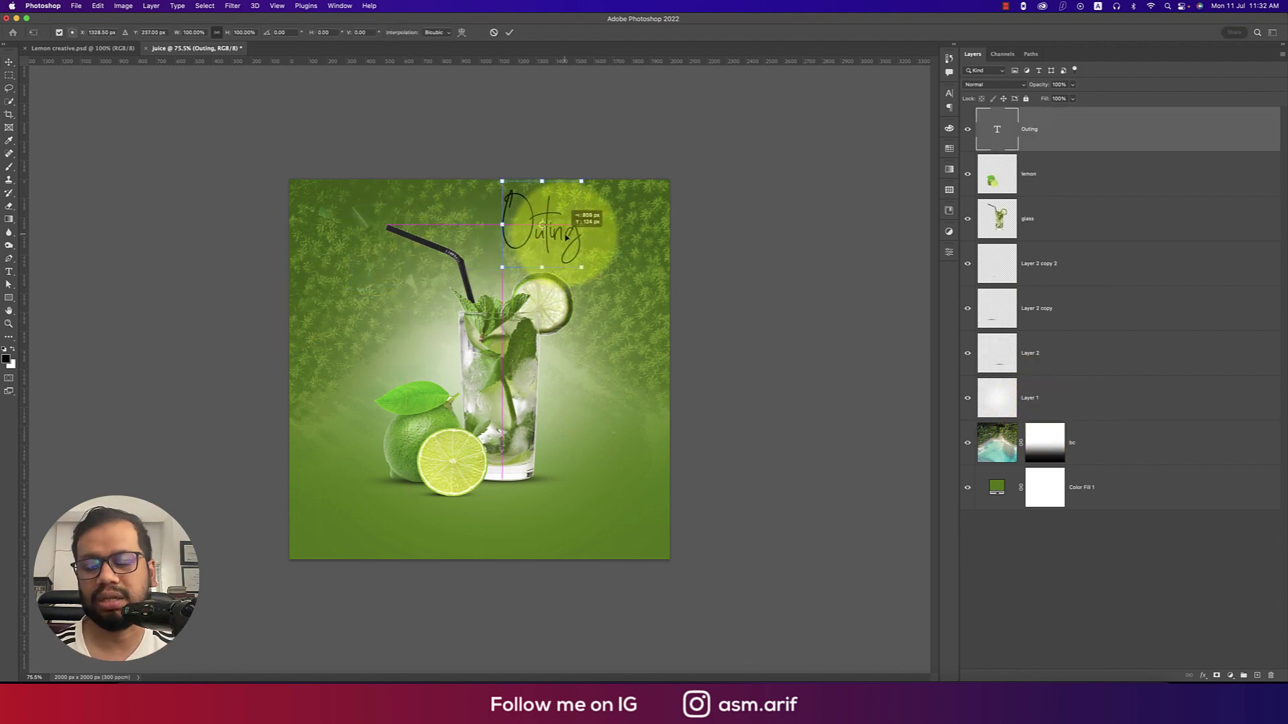
drag(542, 181, 560, 252)
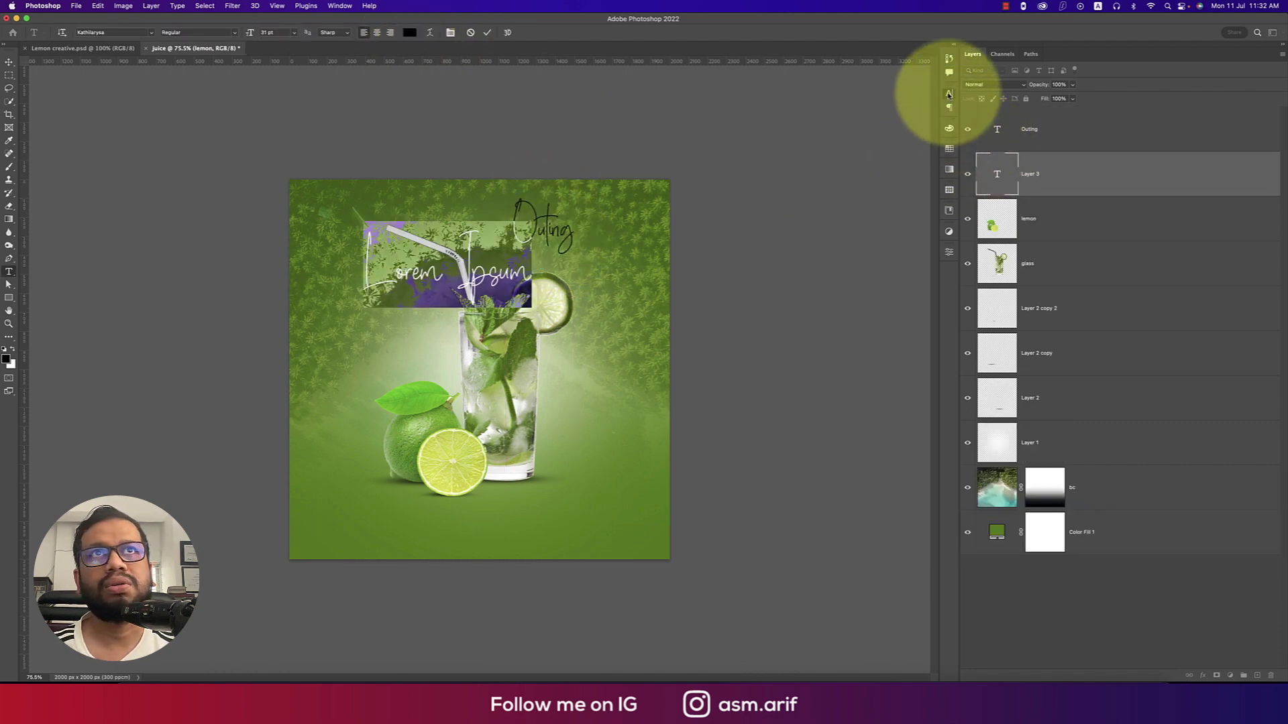
- Add the headline text "SUMMER" in the He's Dead Jim font at 31 pt over the straw
click(948, 93)
click(885, 108)
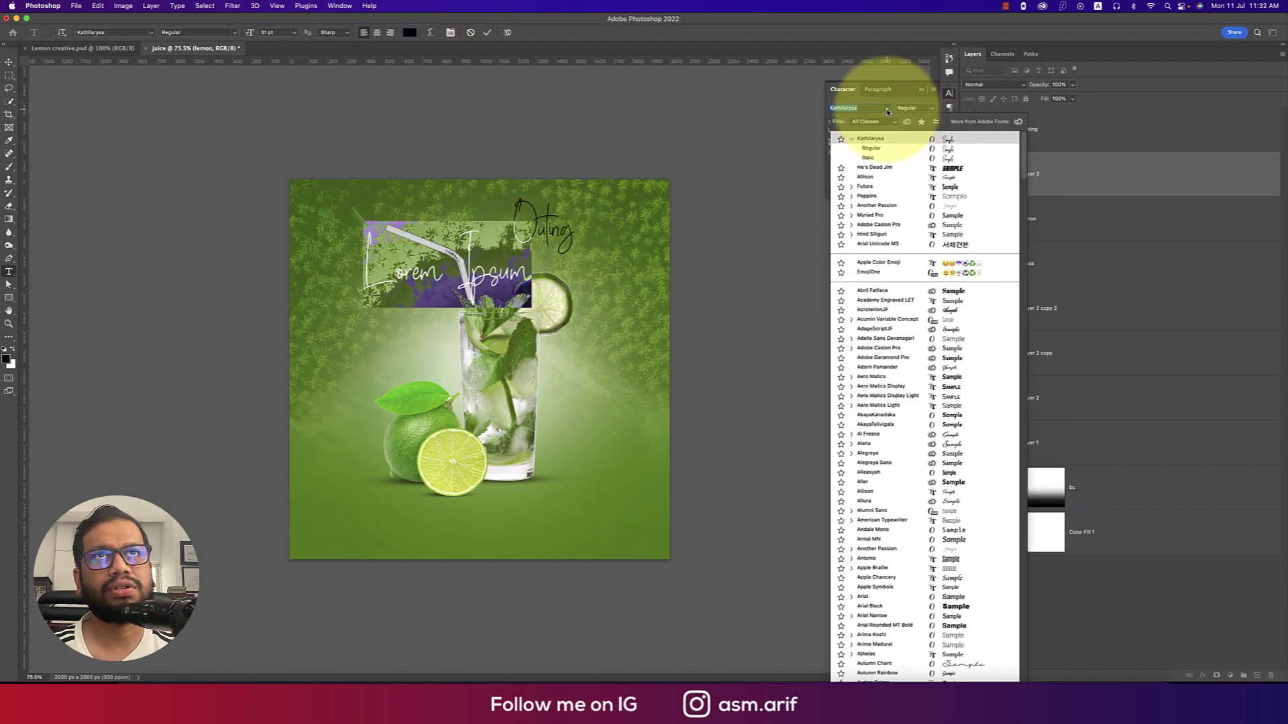
click(875, 167)
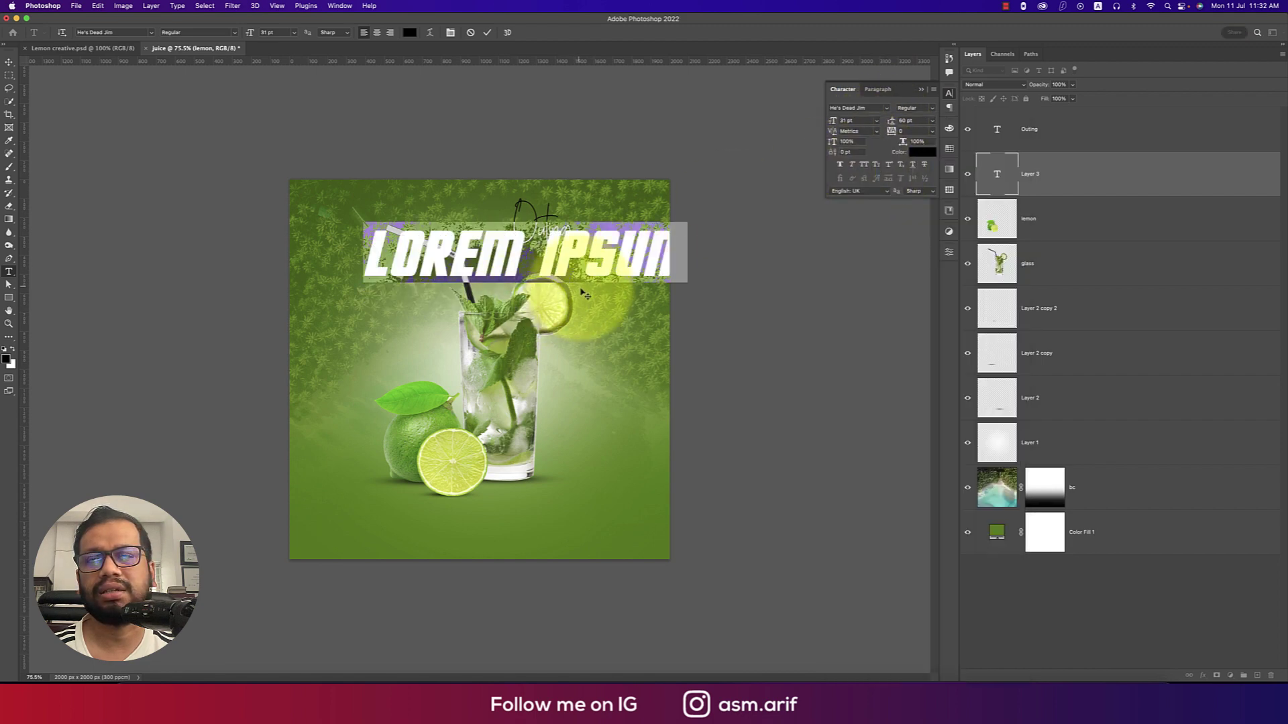
click(586, 267)
drag(389, 258, 863, 273)
key(super+a)
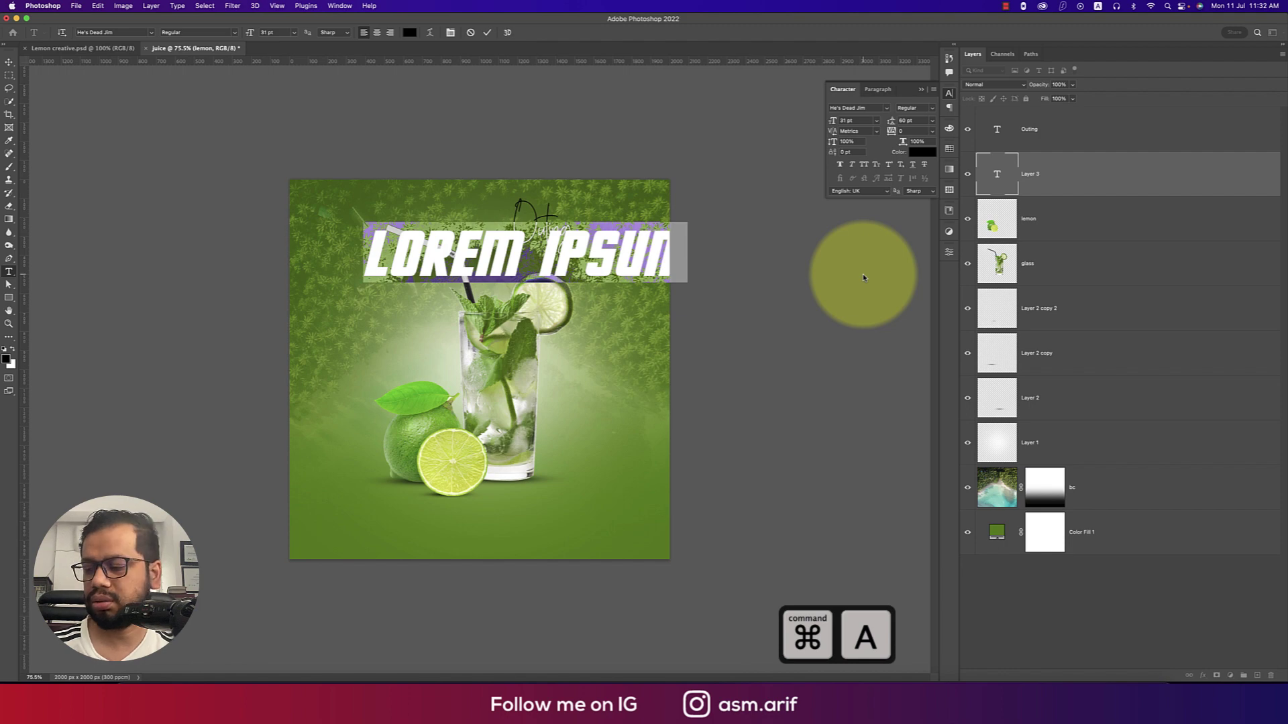
text(SUMMER)
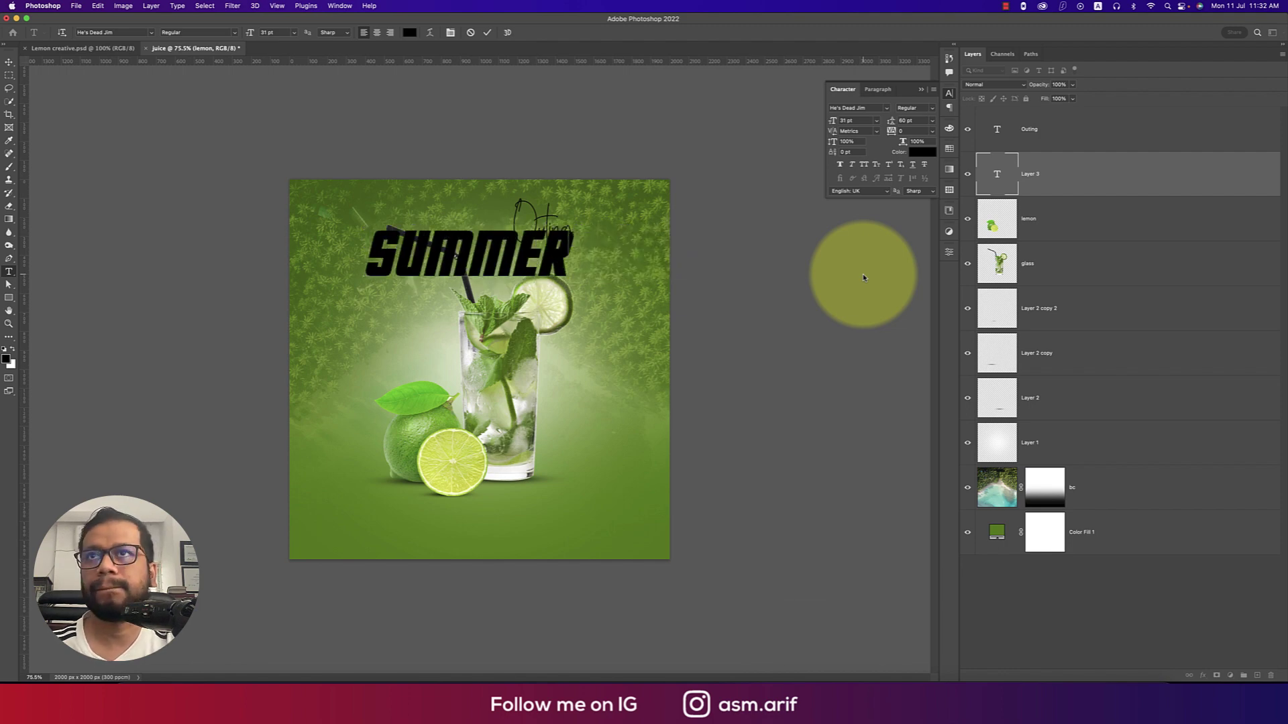
- Change the SUMMER text color from black to white
click(409, 33)
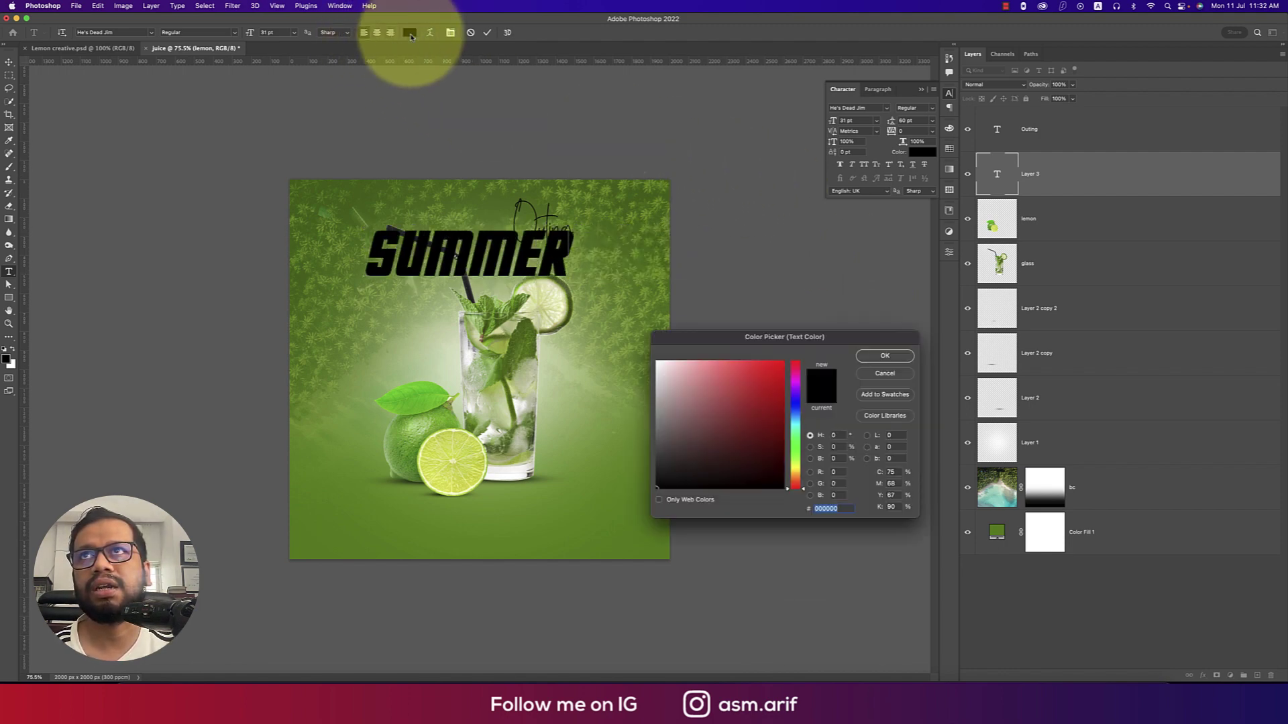
key(Escape)
key(super+a)
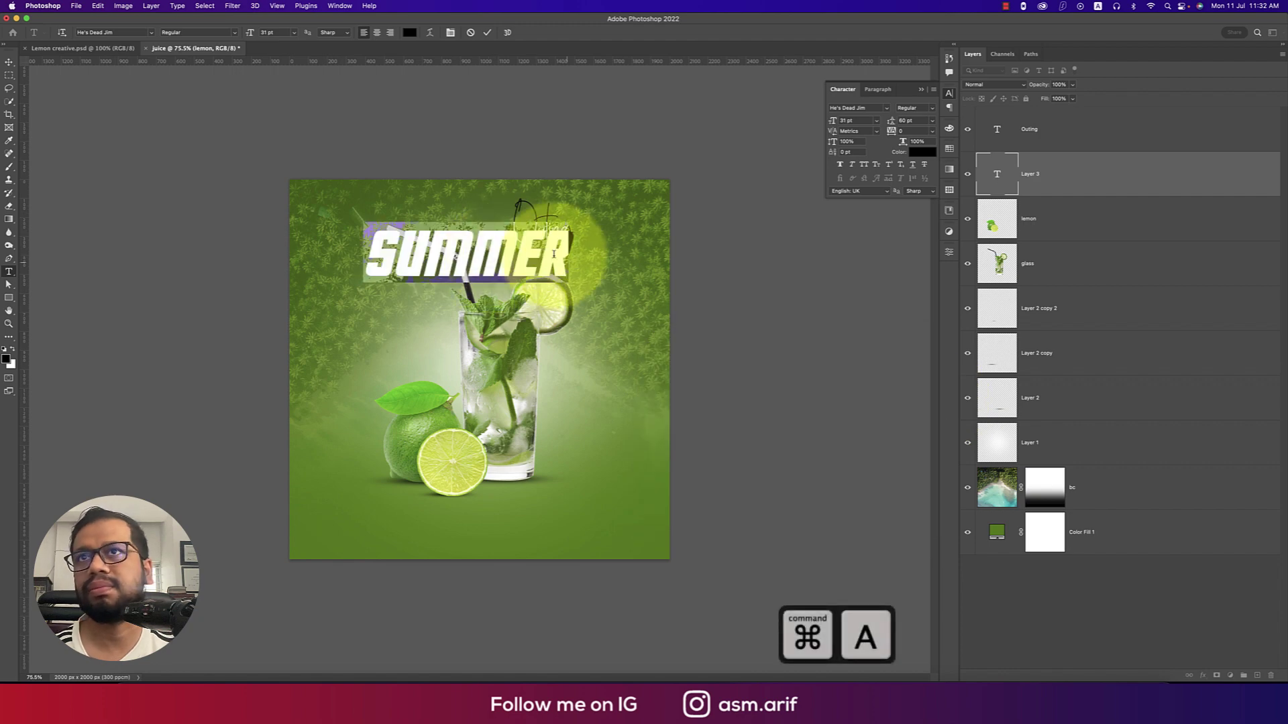
click(409, 33)
drag(734, 362, 615, 338)
click(872, 355)
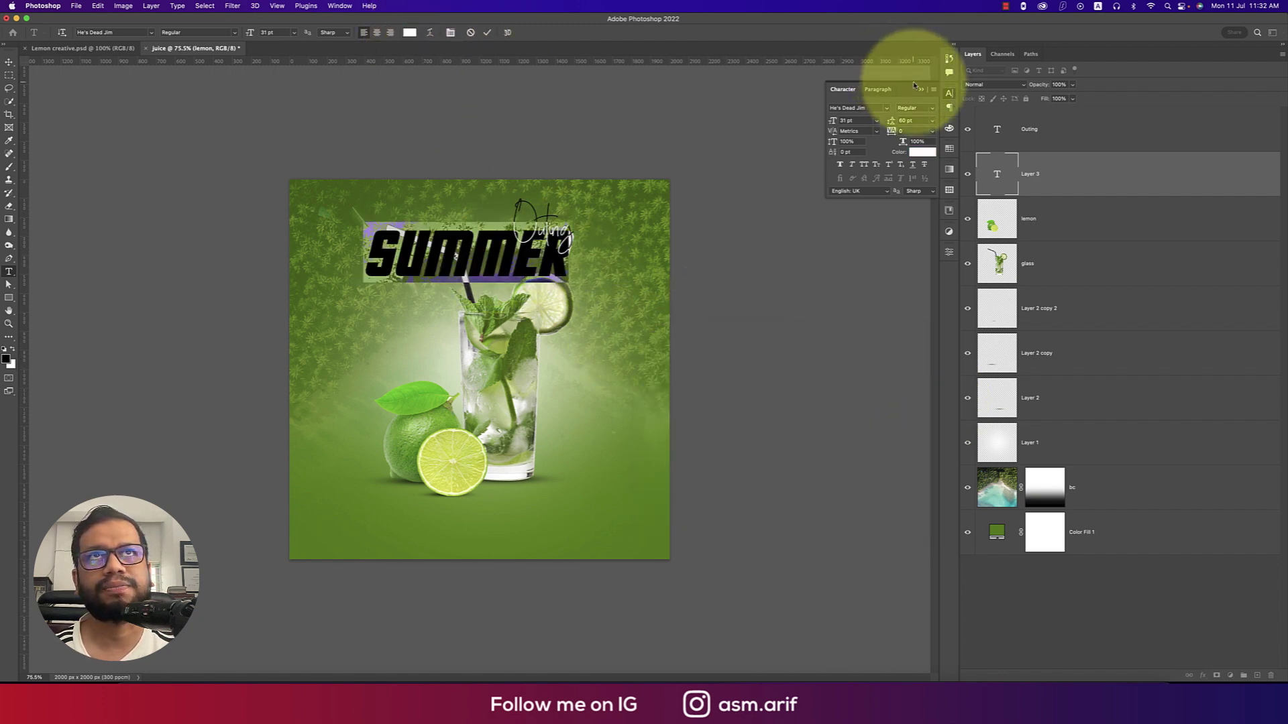
- Commit the text, move the Outing and SUMMER layers beneath glass, and toggle glass off and on to check the stacking
click(1053, 185)
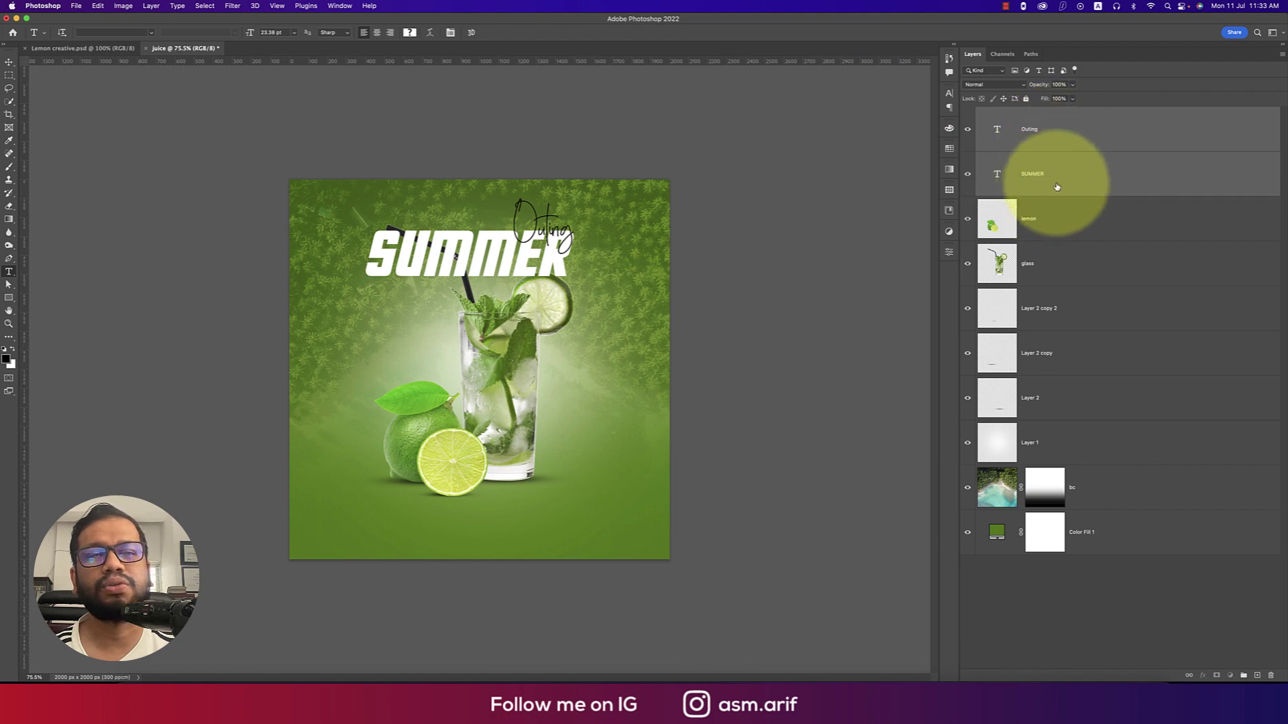
drag(1056, 187, 1057, 273)
click(966, 175)
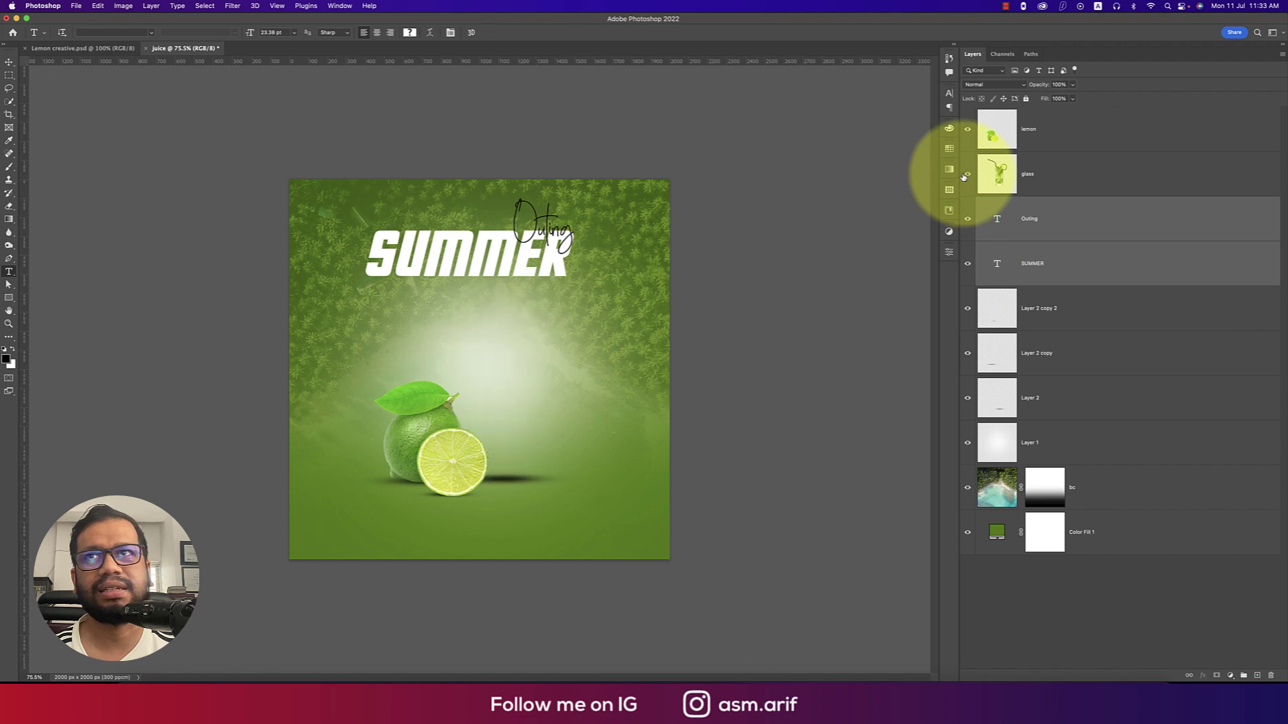
click(967, 175)
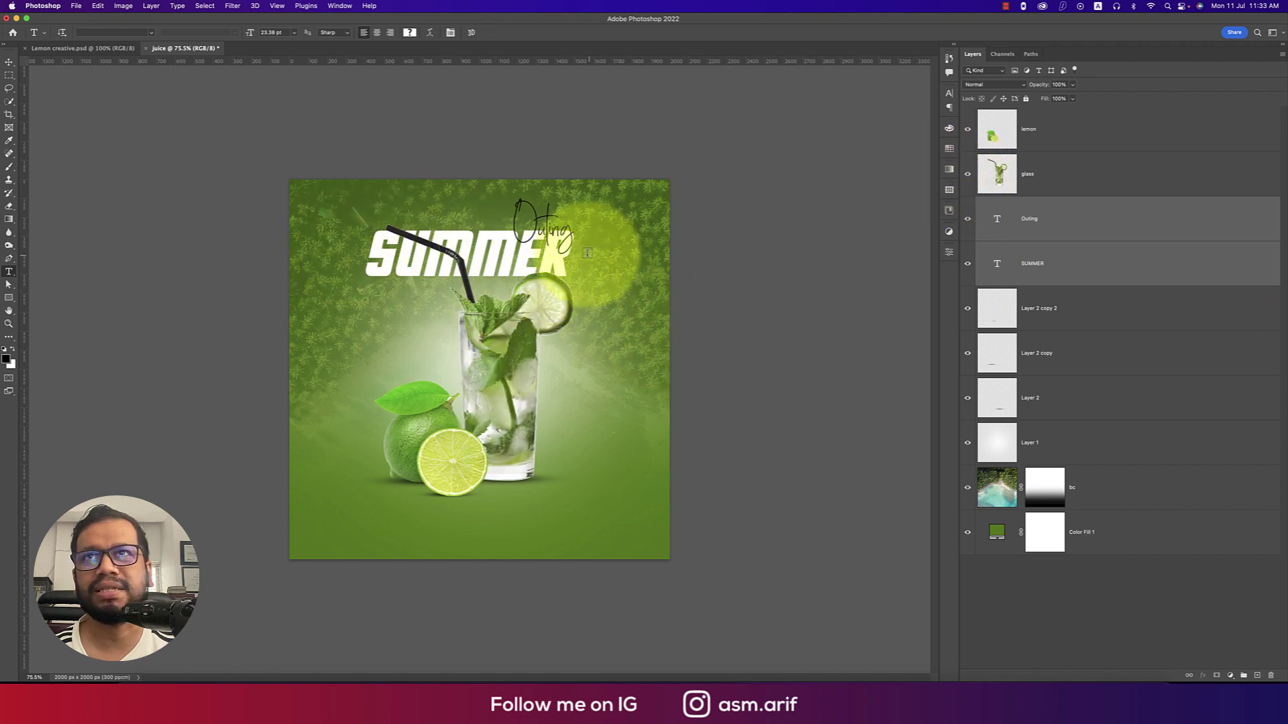
- Shift the Outing text slightly left and down so it overlaps the end of SUMMER
click(8, 61)
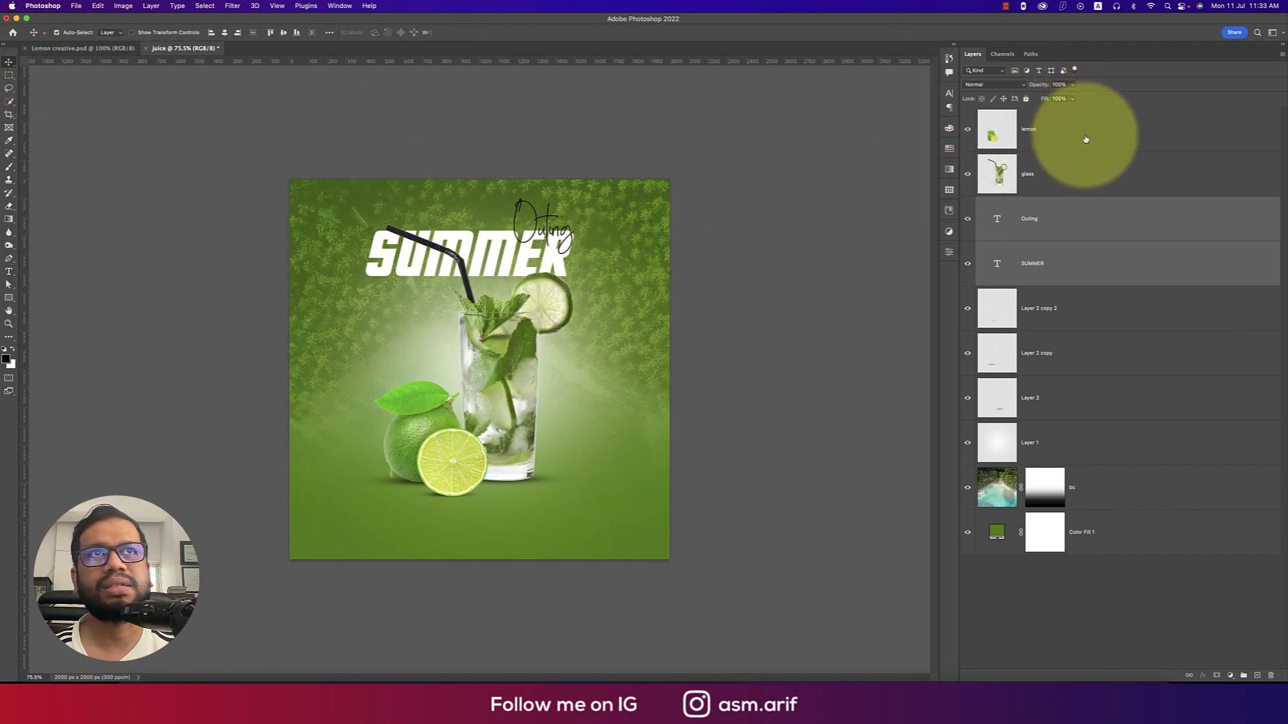
click(1066, 227)
key(super+t)
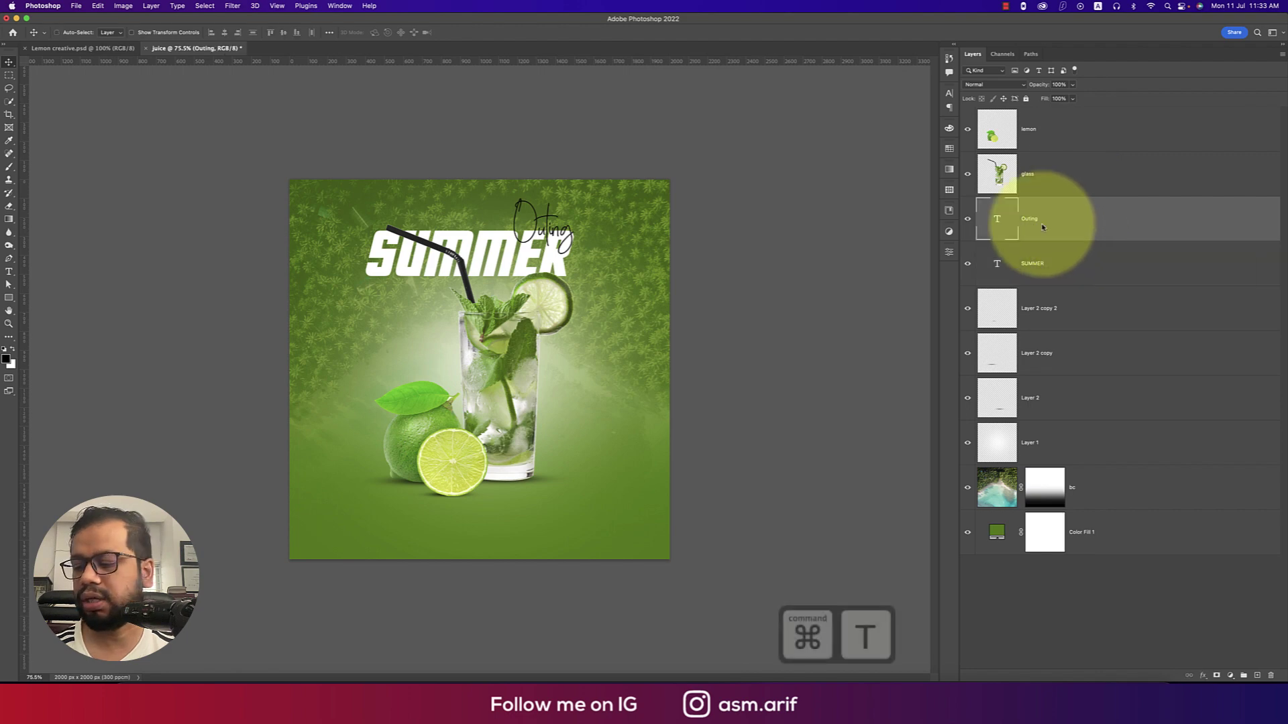
drag(552, 238, 537, 243)
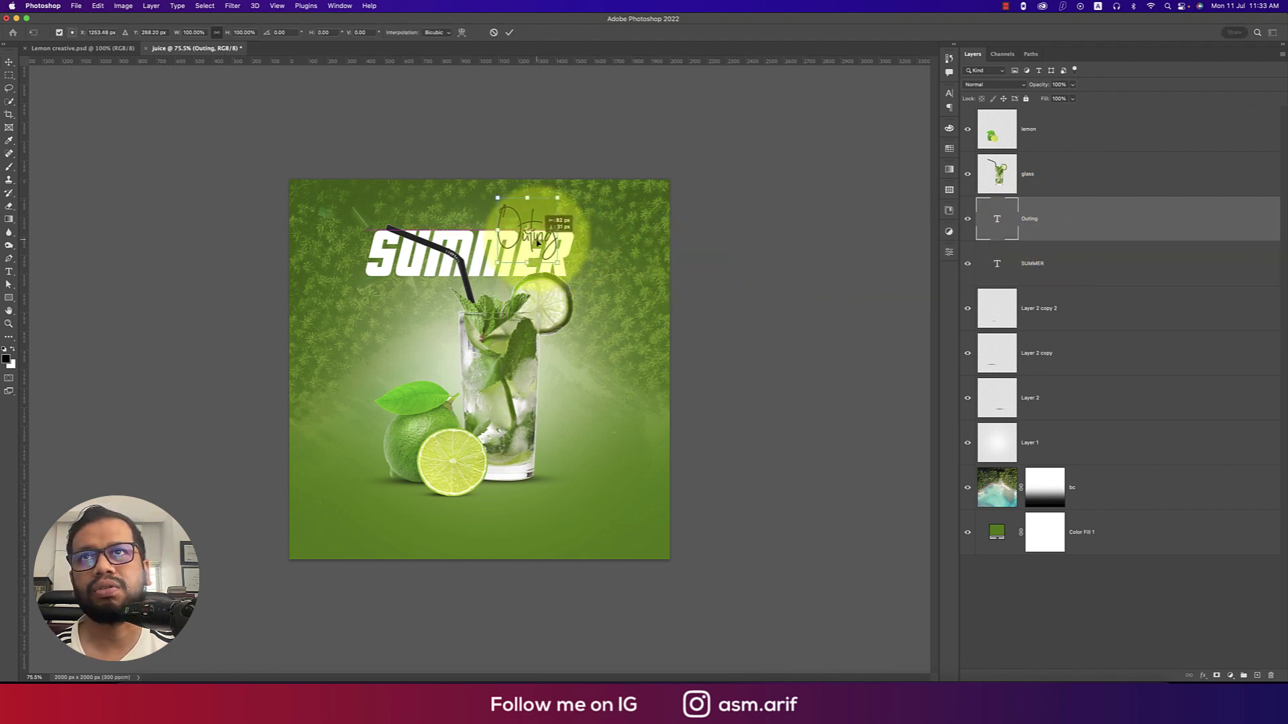
key(Return)
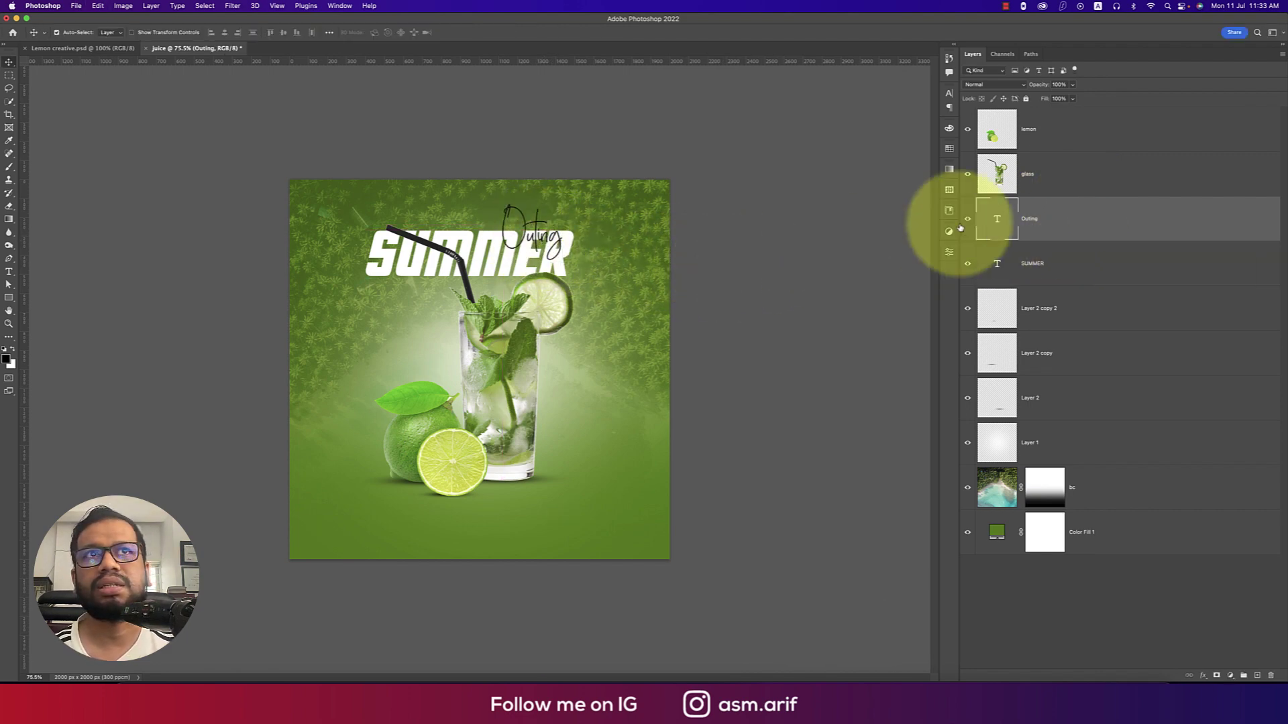
- Center the SUMMER text horizontally on the canvas, scale it up to about 41 pt and lower it slightly
click(1042, 261)
key(super+a)
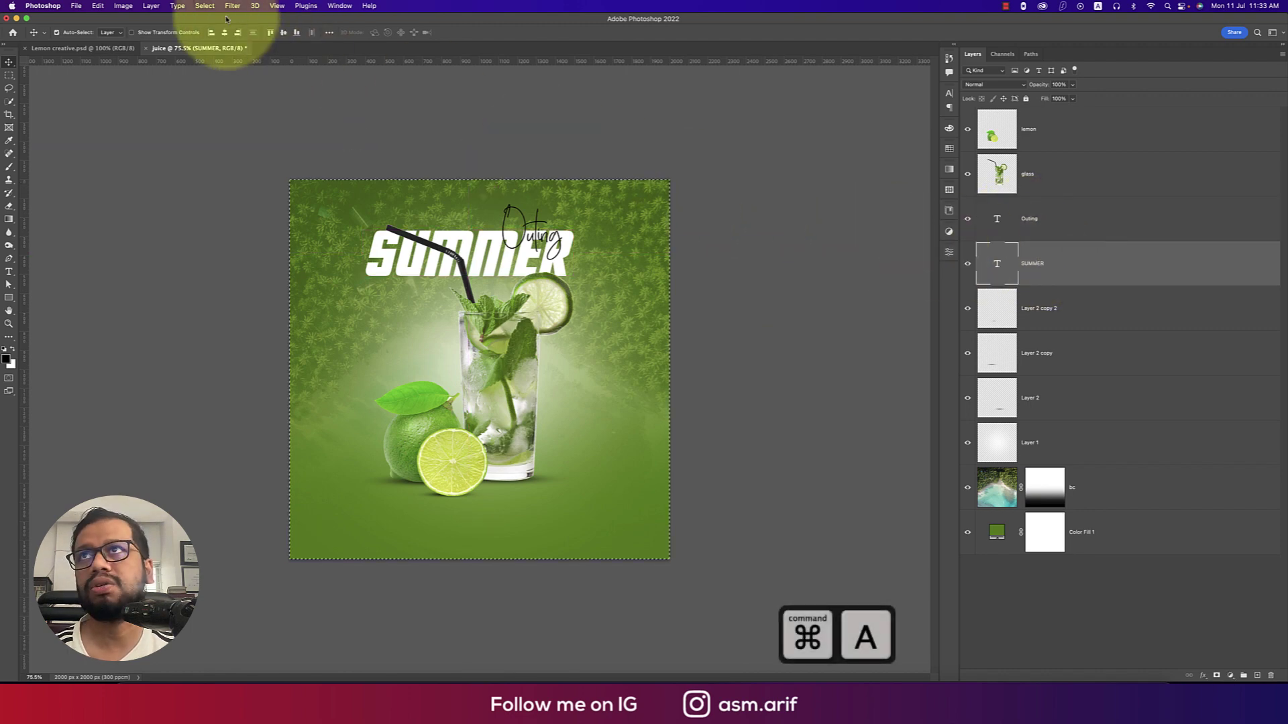
click(224, 33)
key(super+d)
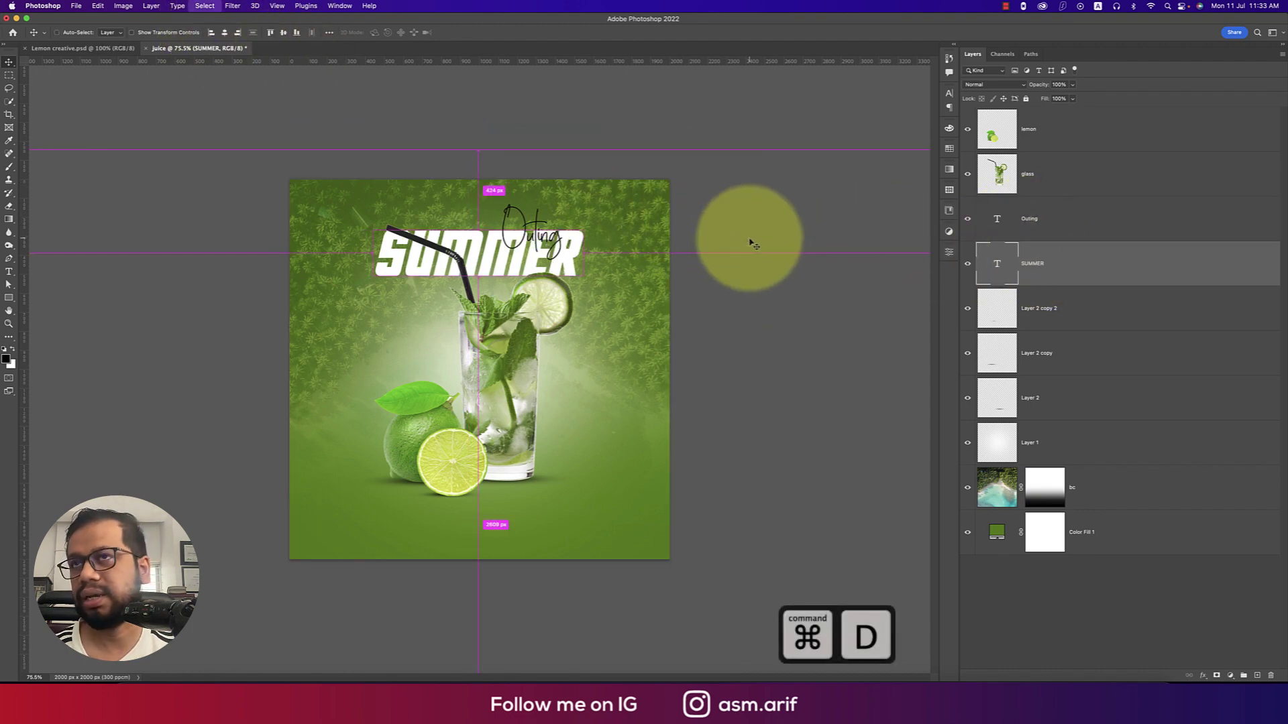
key(super+t)
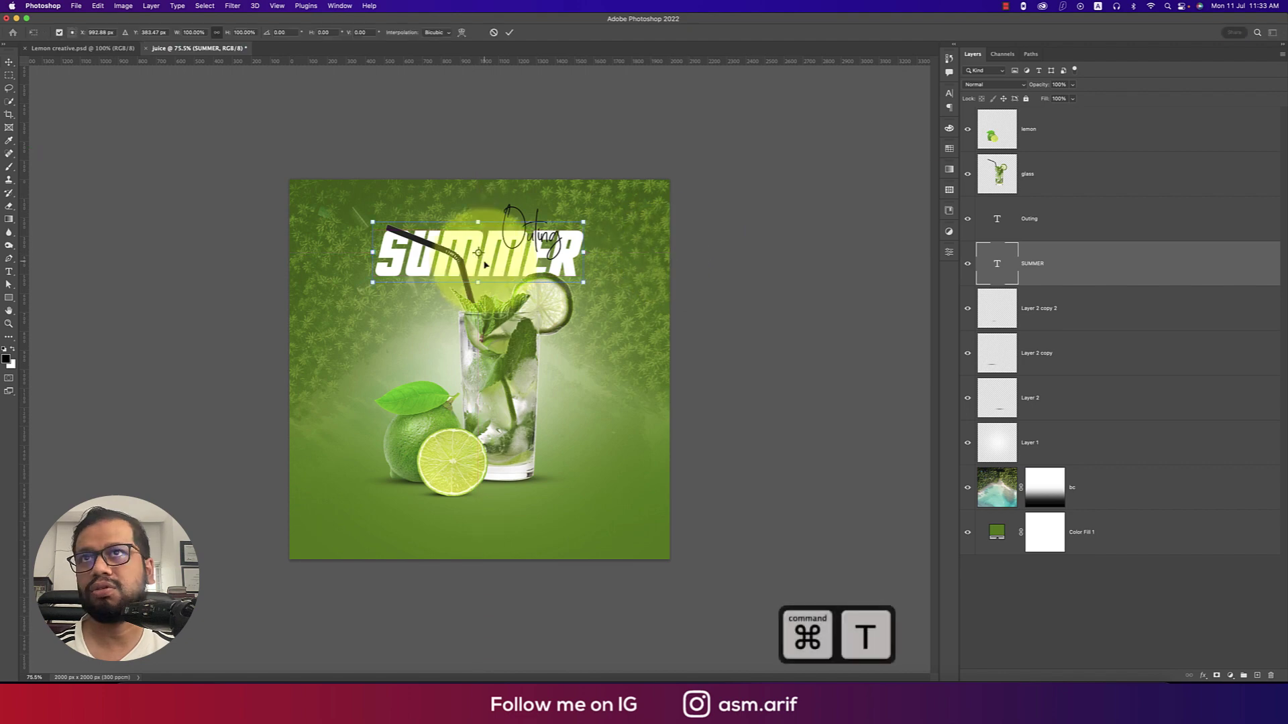
drag(583, 253, 610, 275)
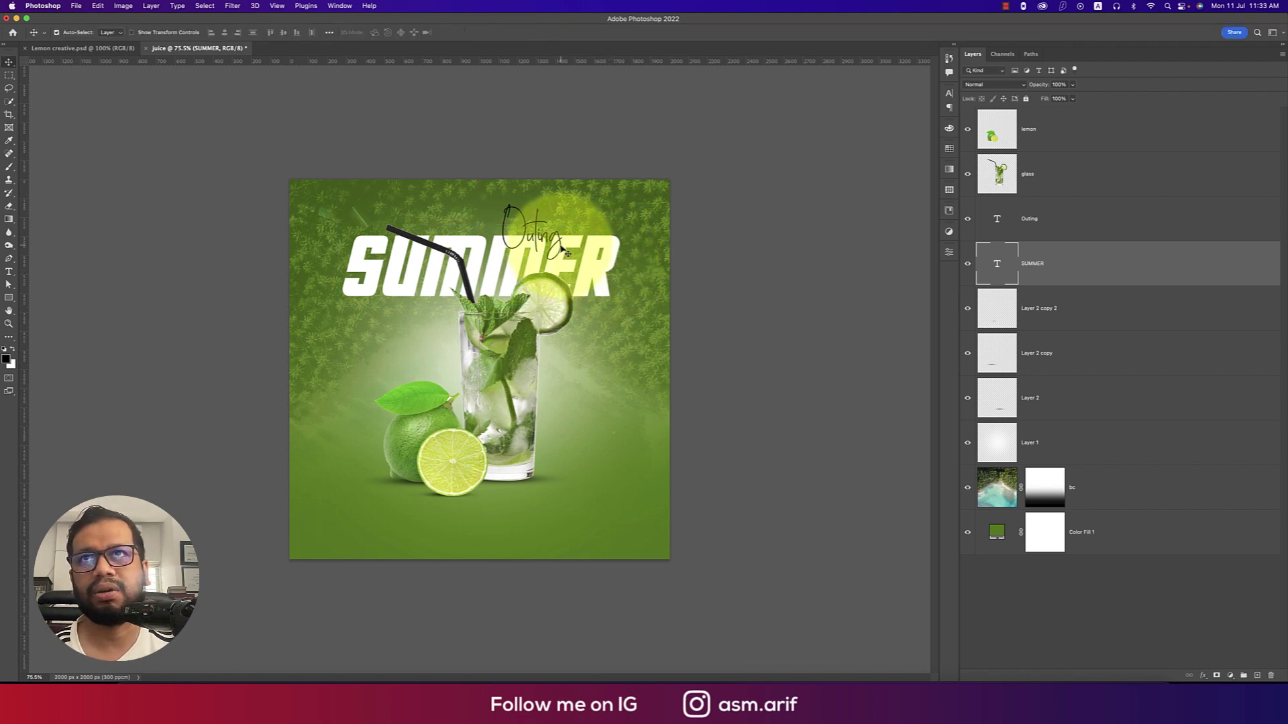
- Reposition the Outing text over the letters "ME" of SUMMER, try faux bold on it, and enlarge it to about 25 pt
drag(564, 250, 604, 251)
click(948, 93)
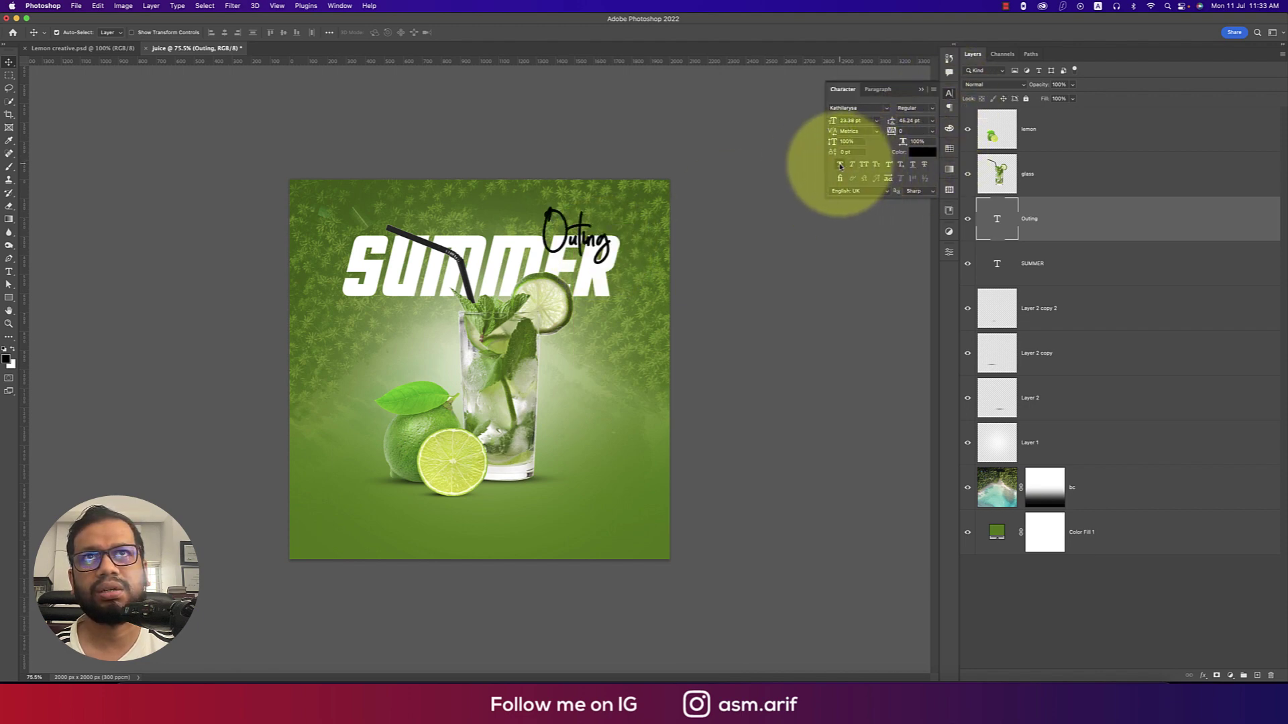
key(super+t)
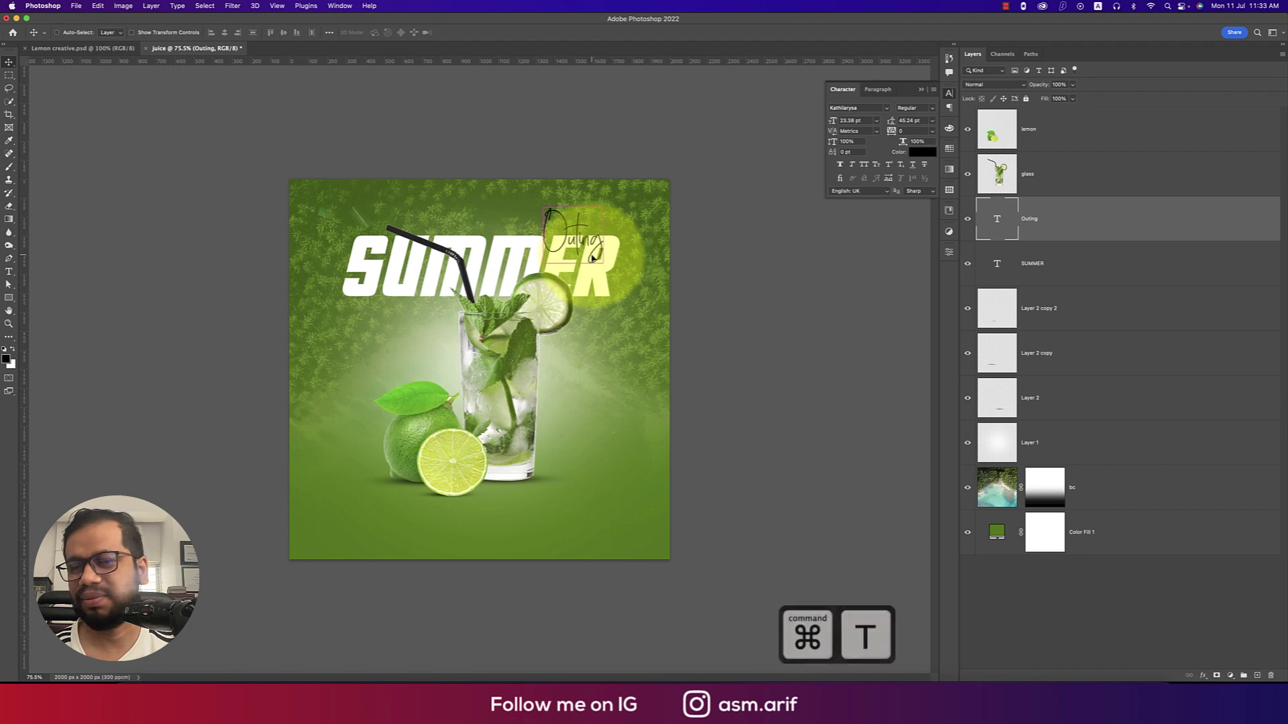
drag(605, 236, 548, 248)
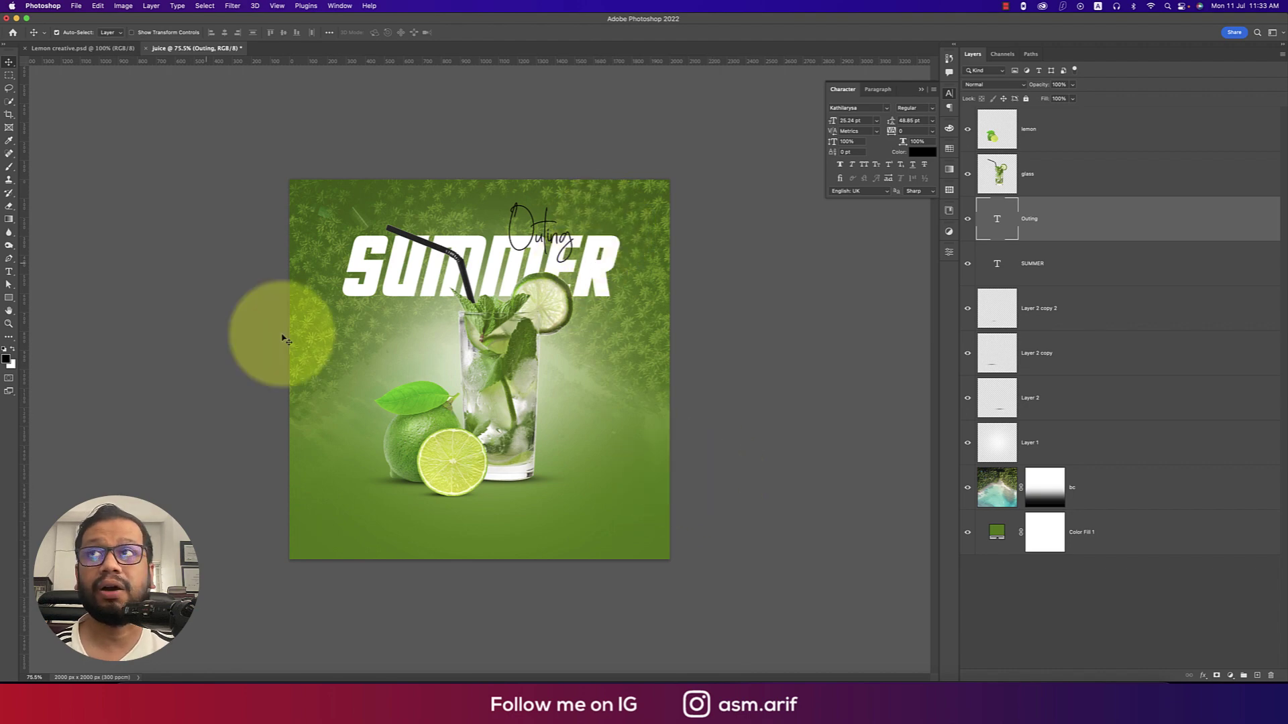
- Check the Lemon creative reference, duplicate the SUMMER text layer and place the copy beneath the original
click(81, 49)
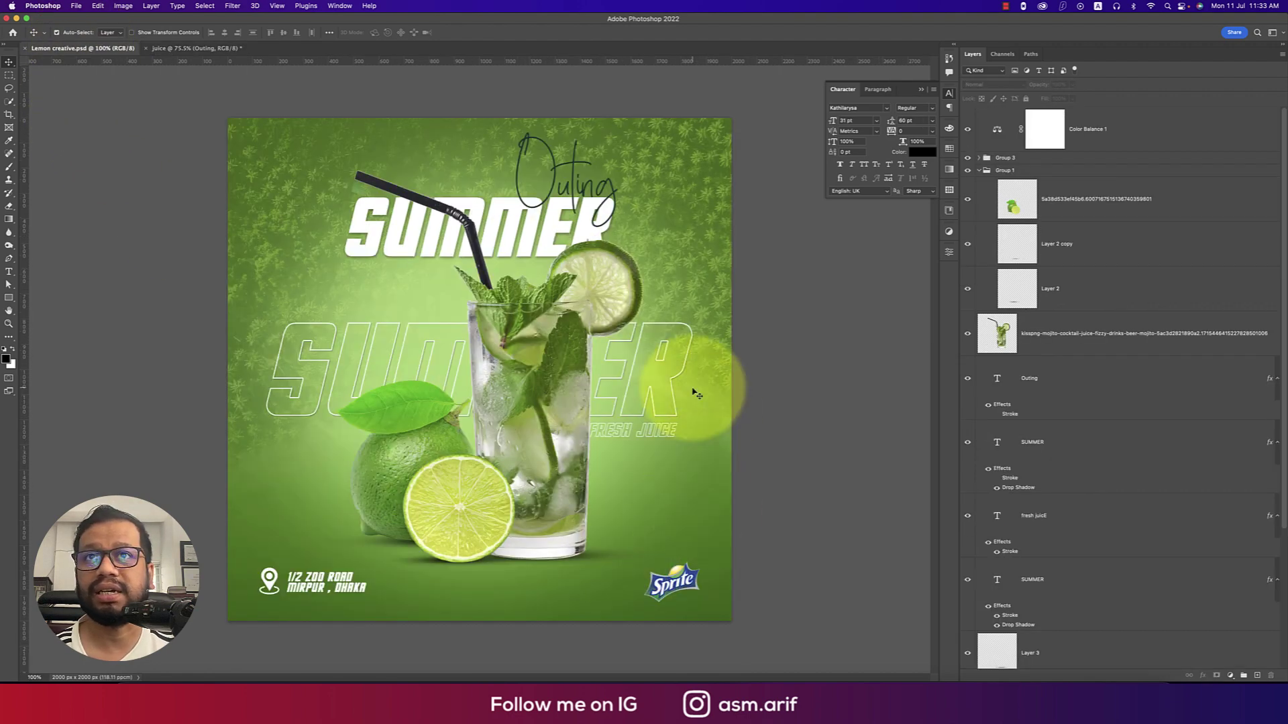
click(195, 48)
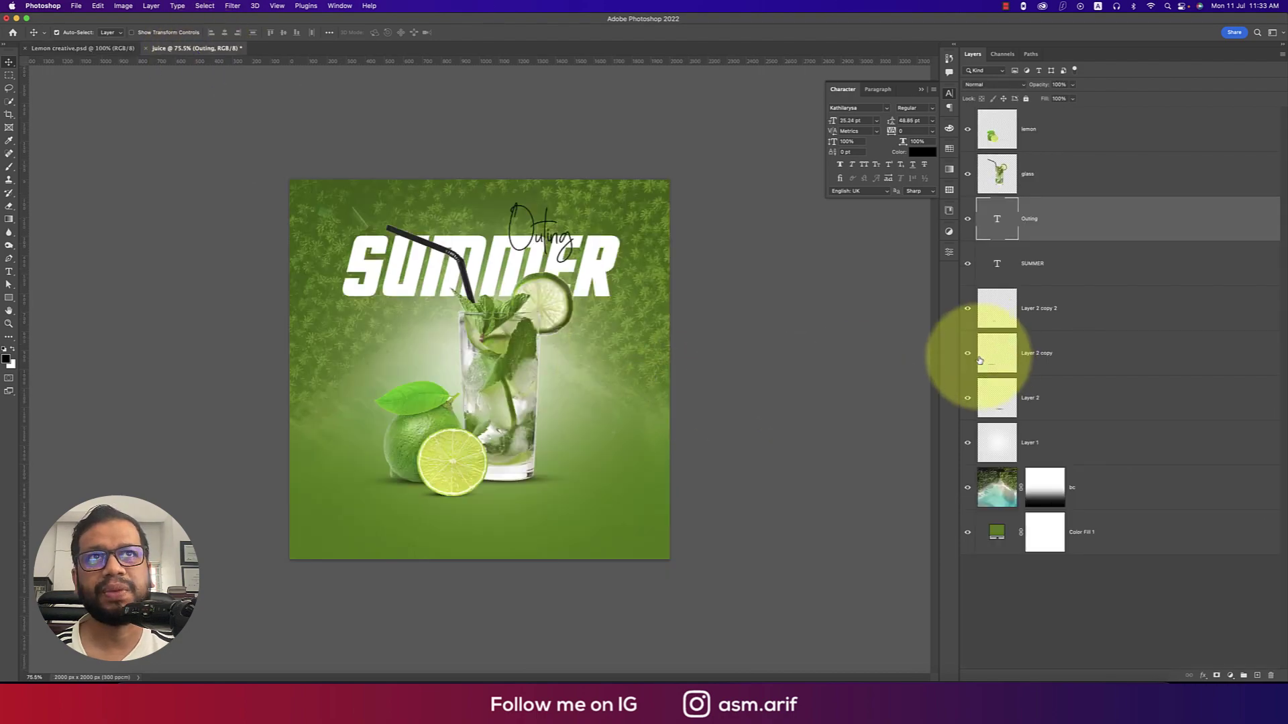
click(1072, 266)
key(super+j)
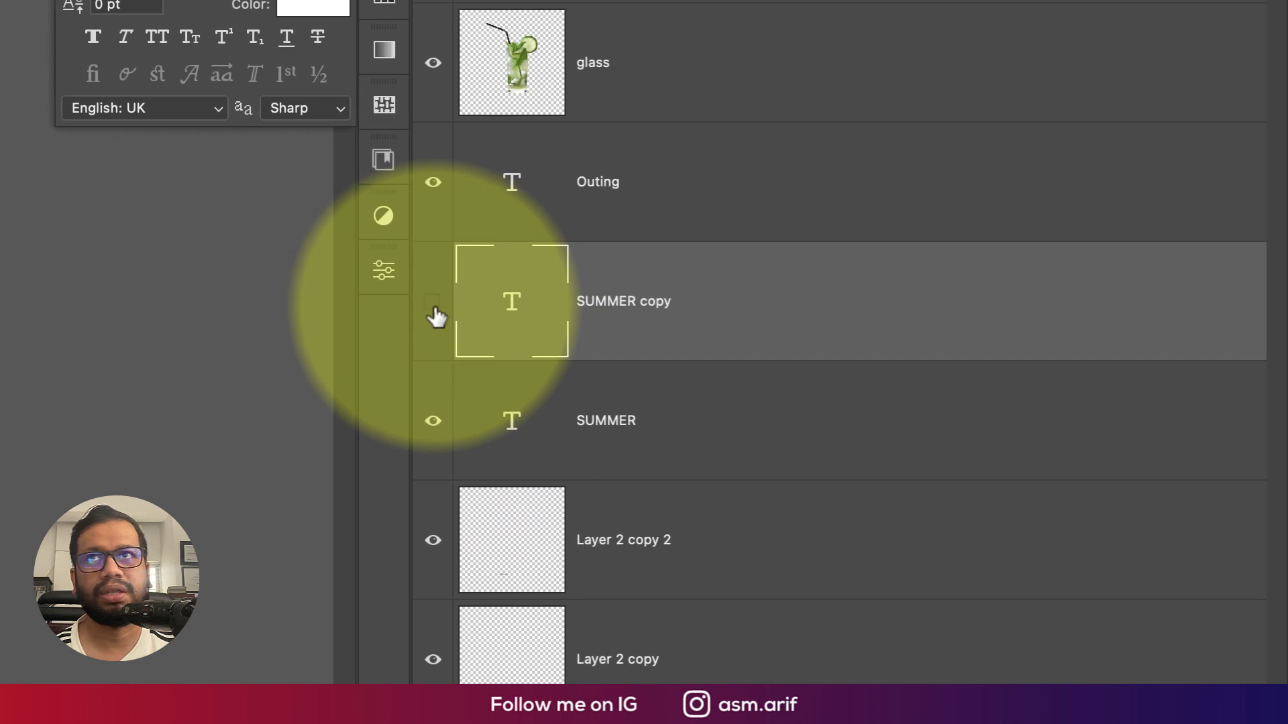
drag(693, 333, 657, 460)
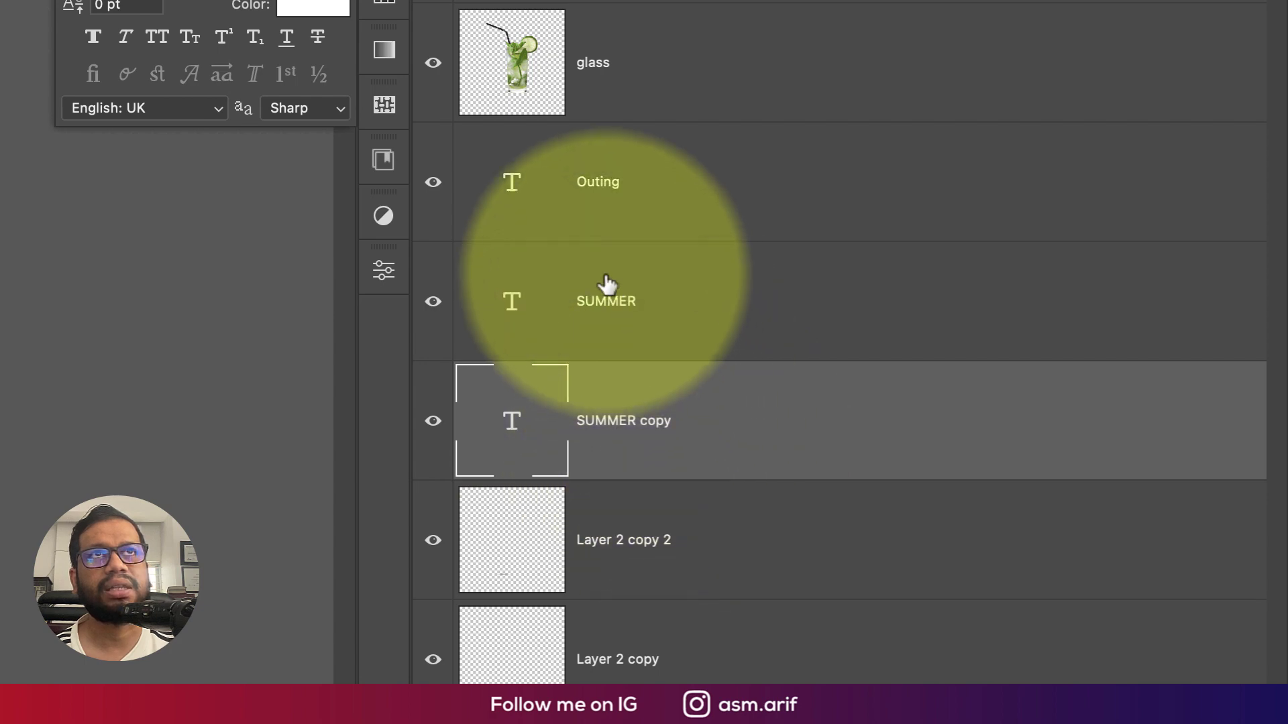
- Apply a 10 px inside stroke in white to SUMMER copy, trying red first, and lower the layer's fill to 0%
right_click(937, 461)
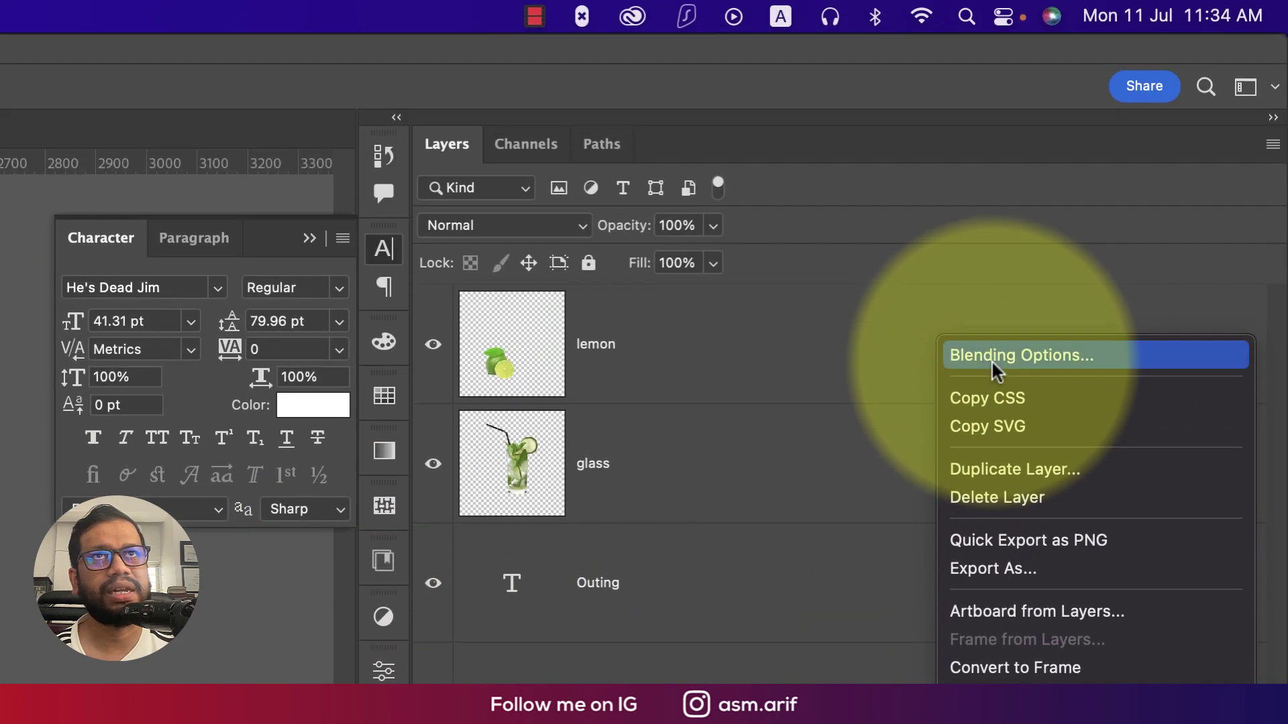
click(1020, 203)
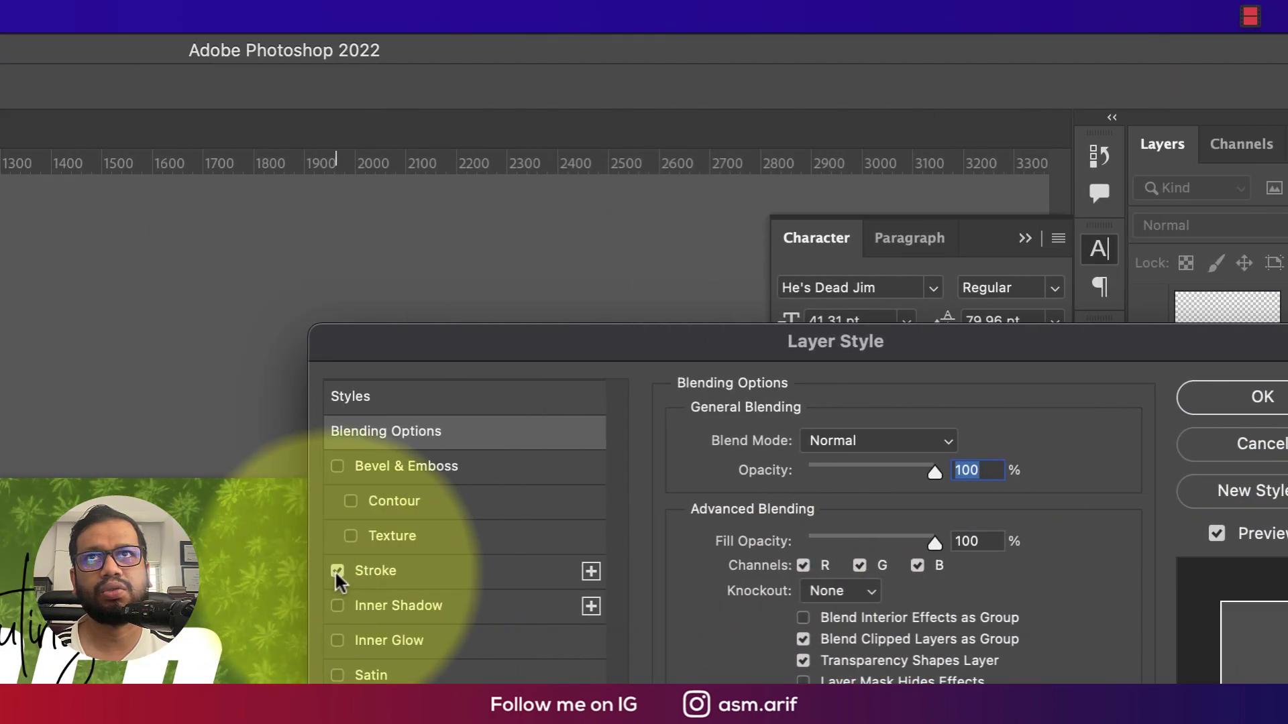
click(442, 568)
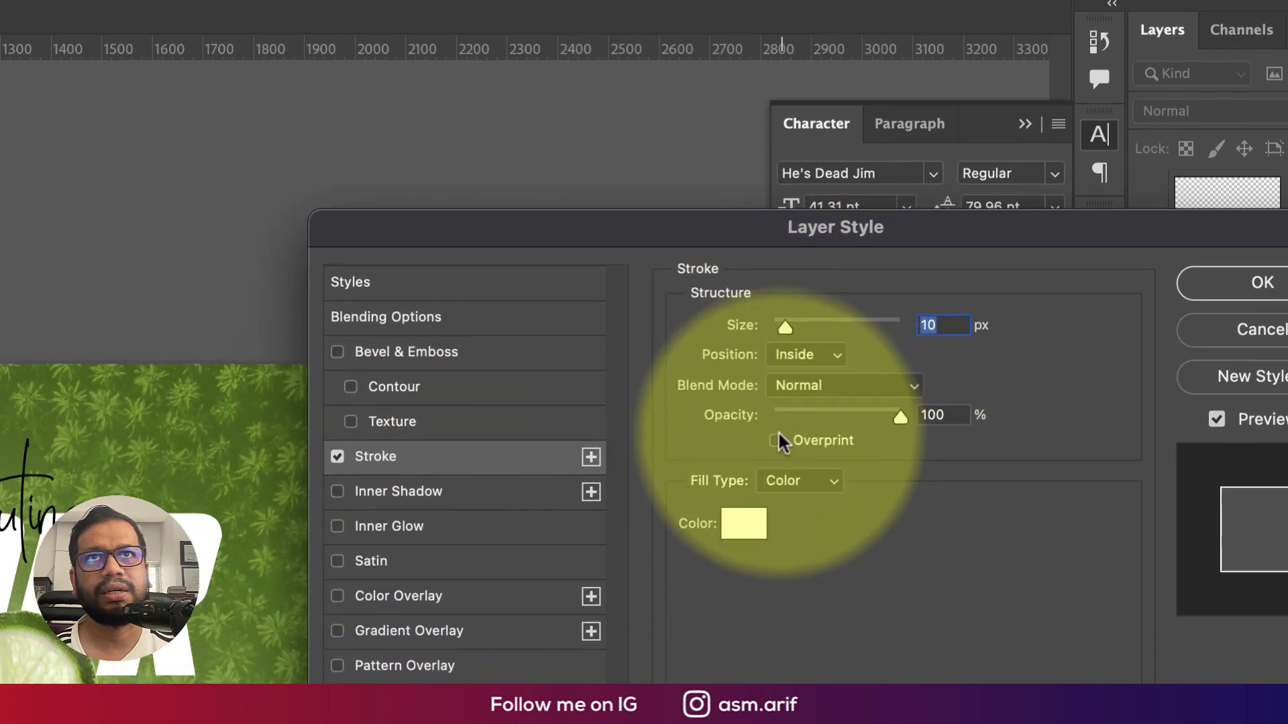
click(743, 637)
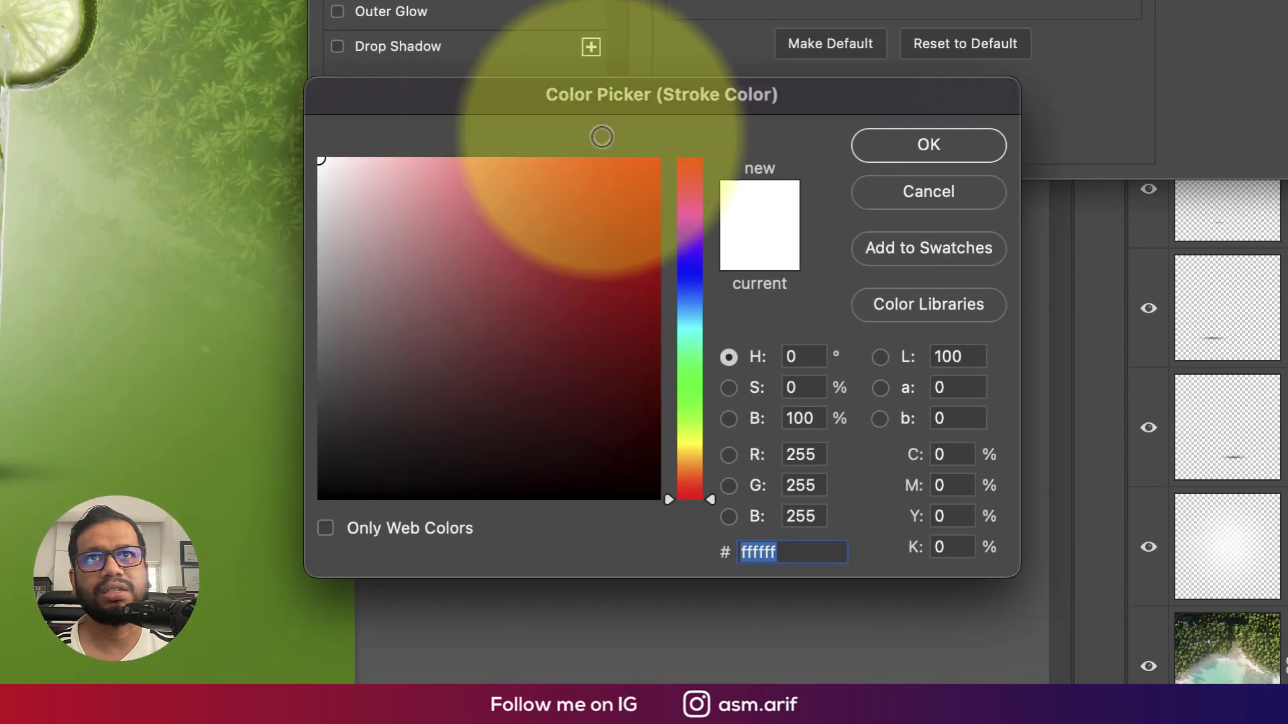
click(658, 723)
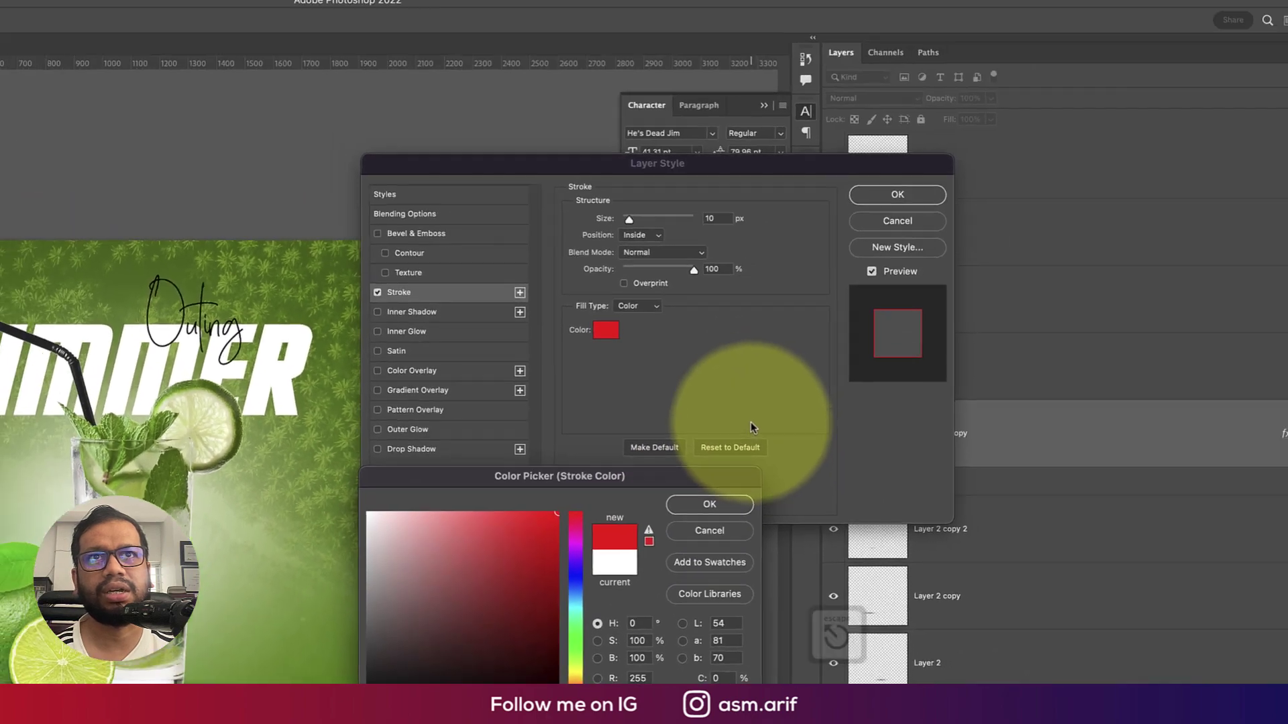
key(Escape)
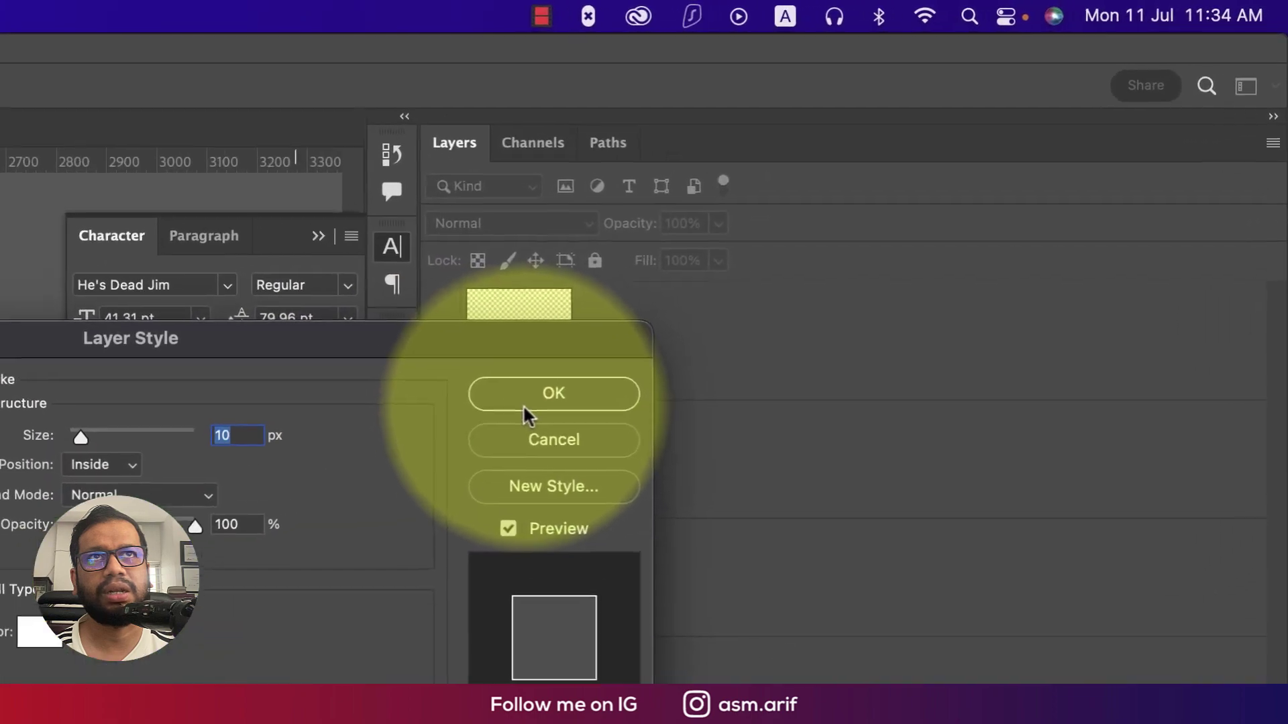
click(883, 216)
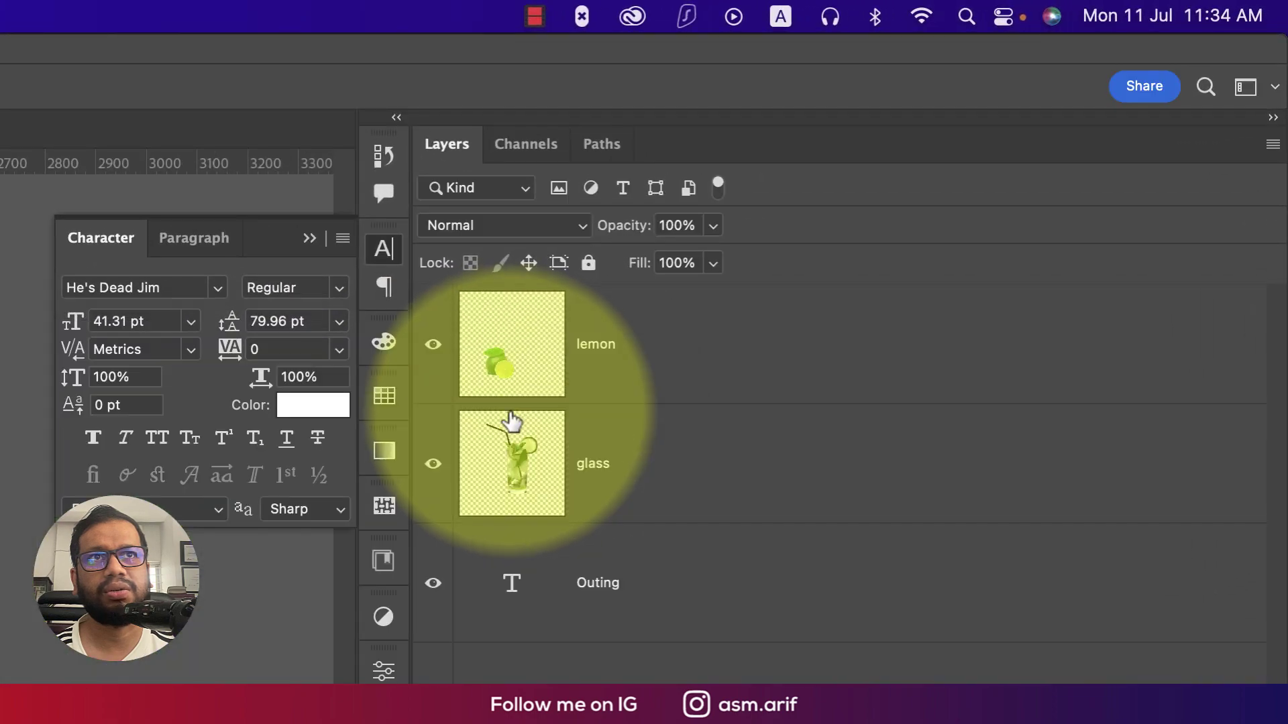
drag(638, 272, 426, 259)
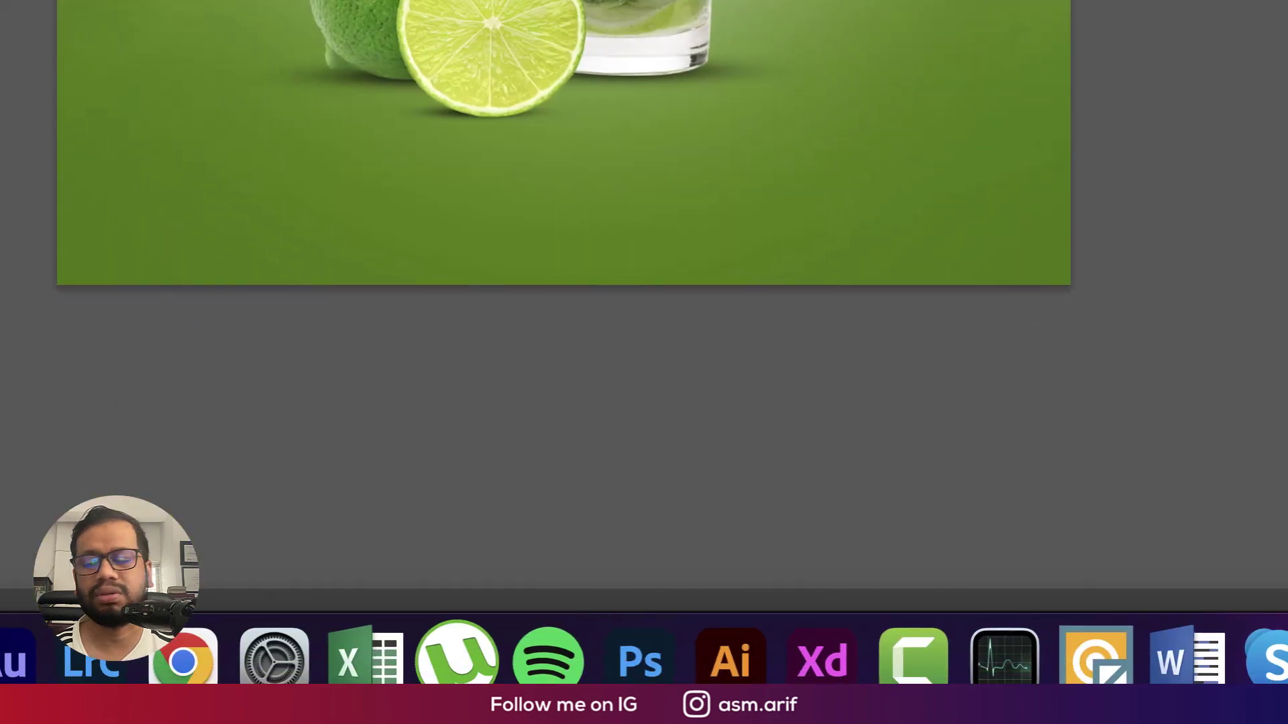
- Move the outlined SUMMER copy down behind the middle of the glass and enlarge it to about 46 pt
key(super+t)
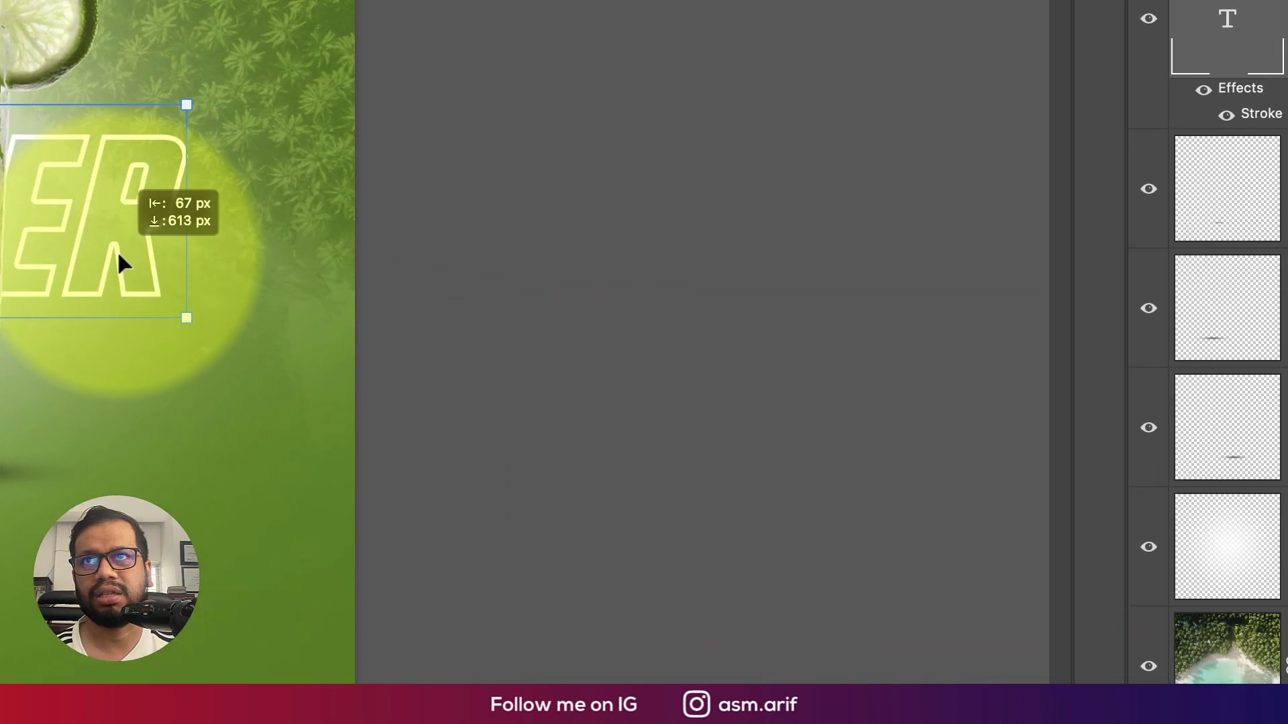
drag(118, 251, 159, 251)
drag(230, 211, 318, 219)
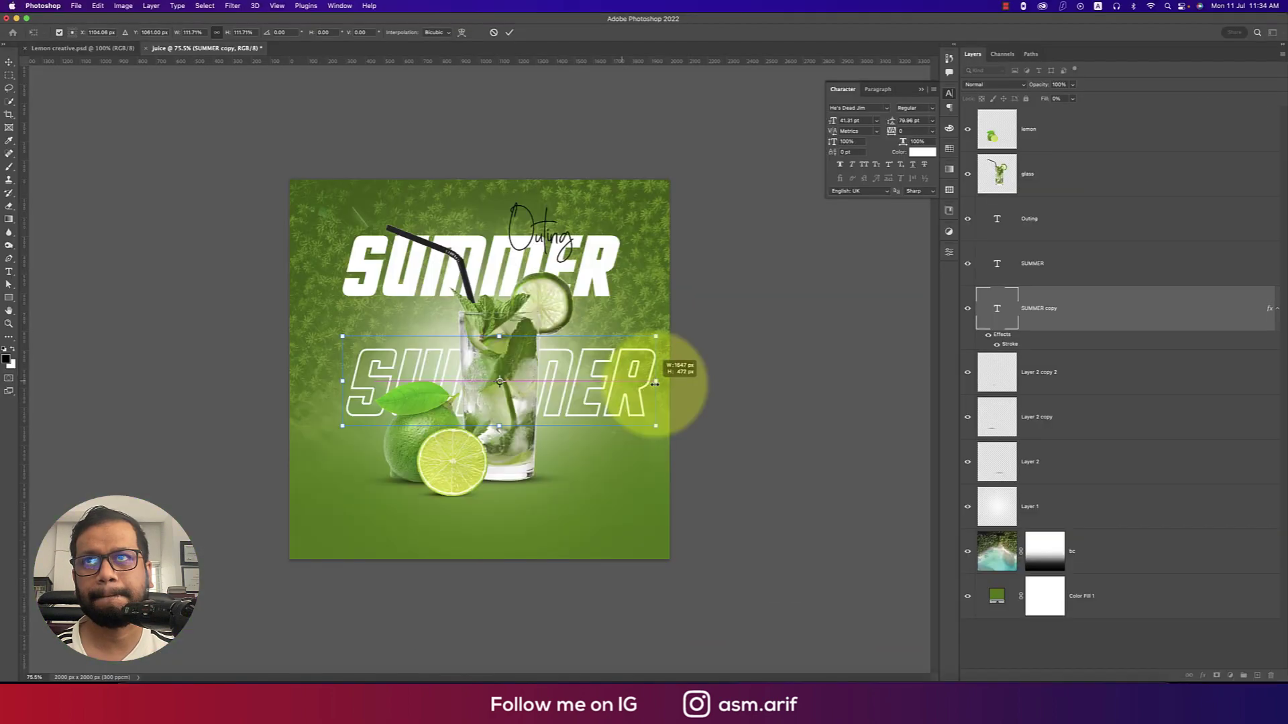
drag(654, 384, 616, 384)
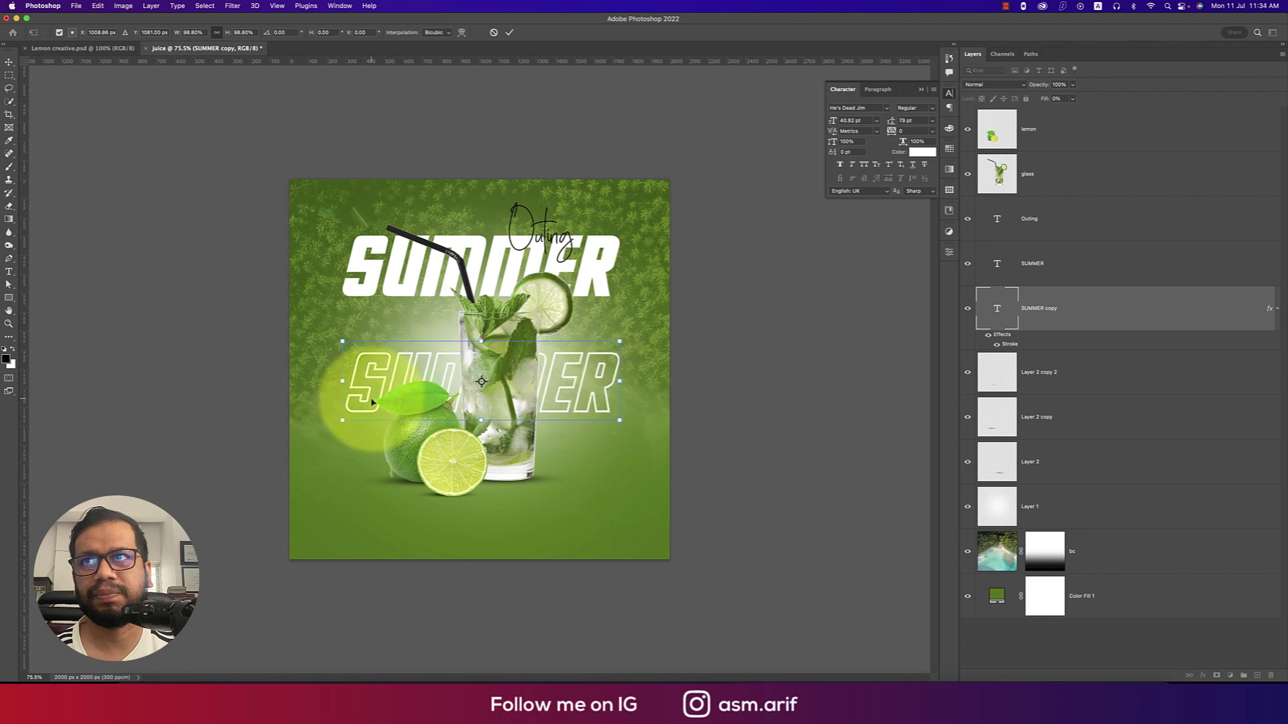
drag(343, 383, 325, 381)
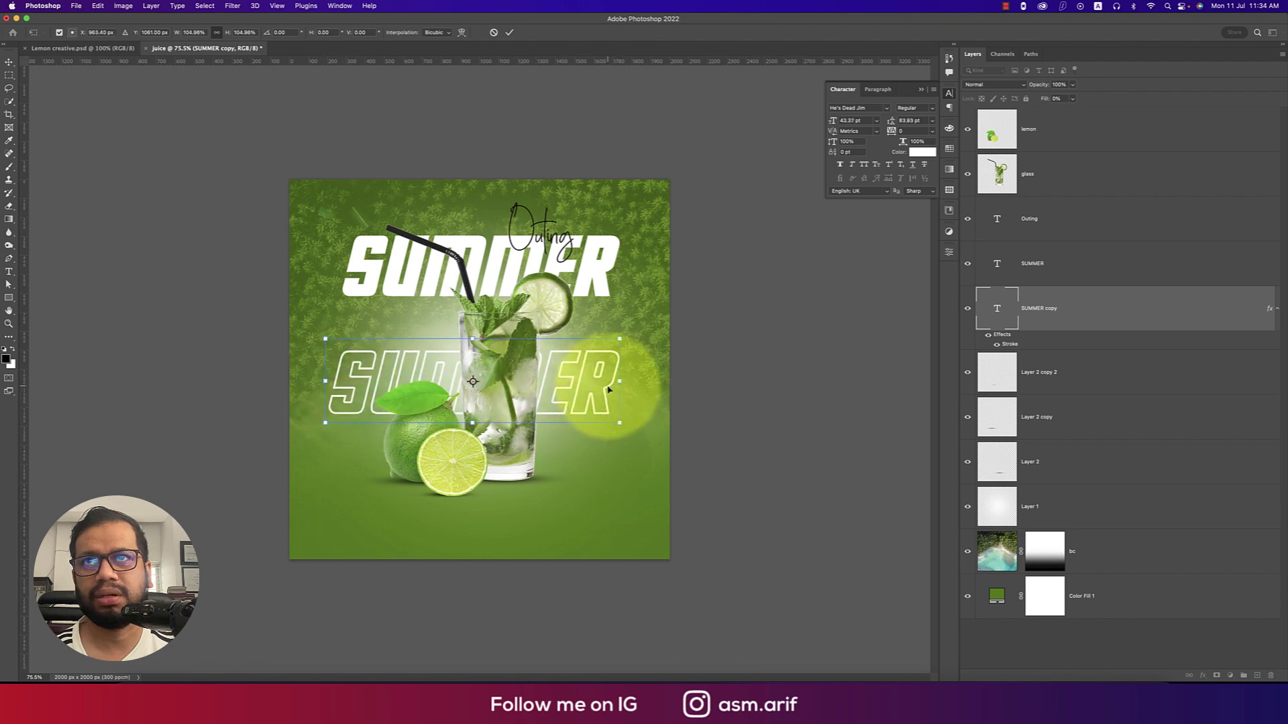
drag(628, 385, 639, 386)
key(Return)
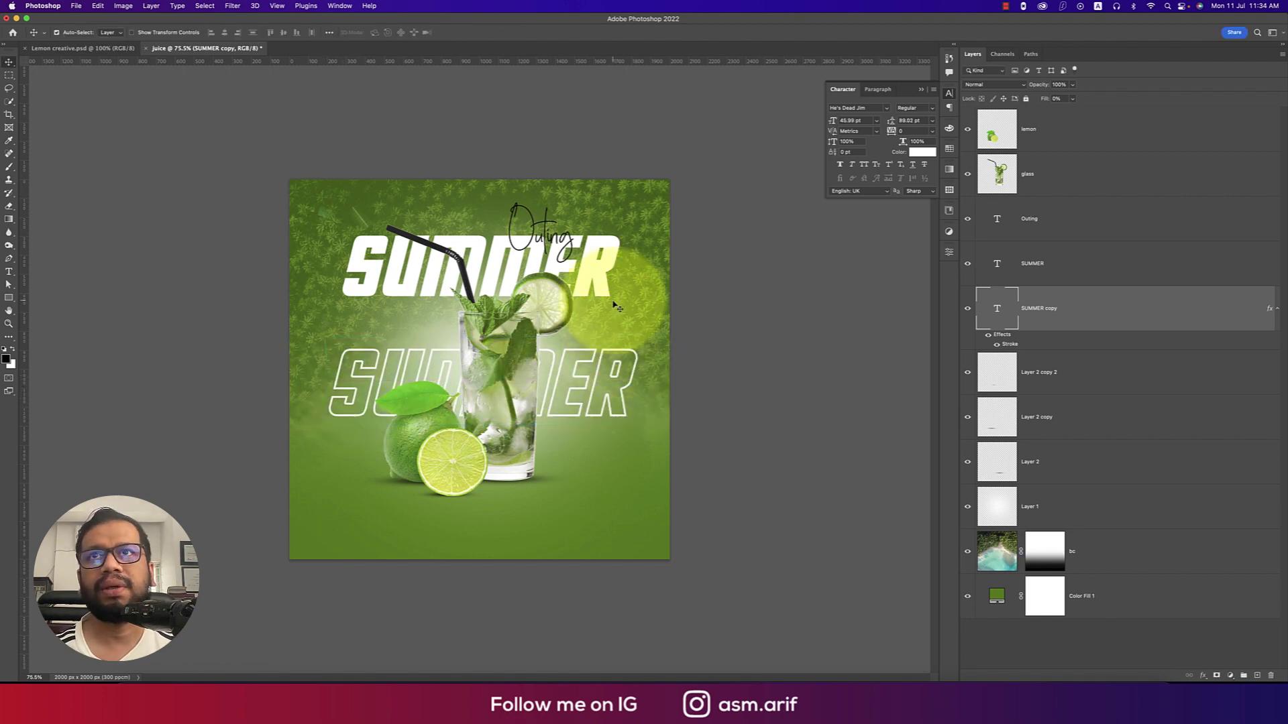
- Scale down the Outing and solid SUMMER texts together and raise them slightly, keeping them centred above the glass
click(612, 262)
shift+click(1053, 237)
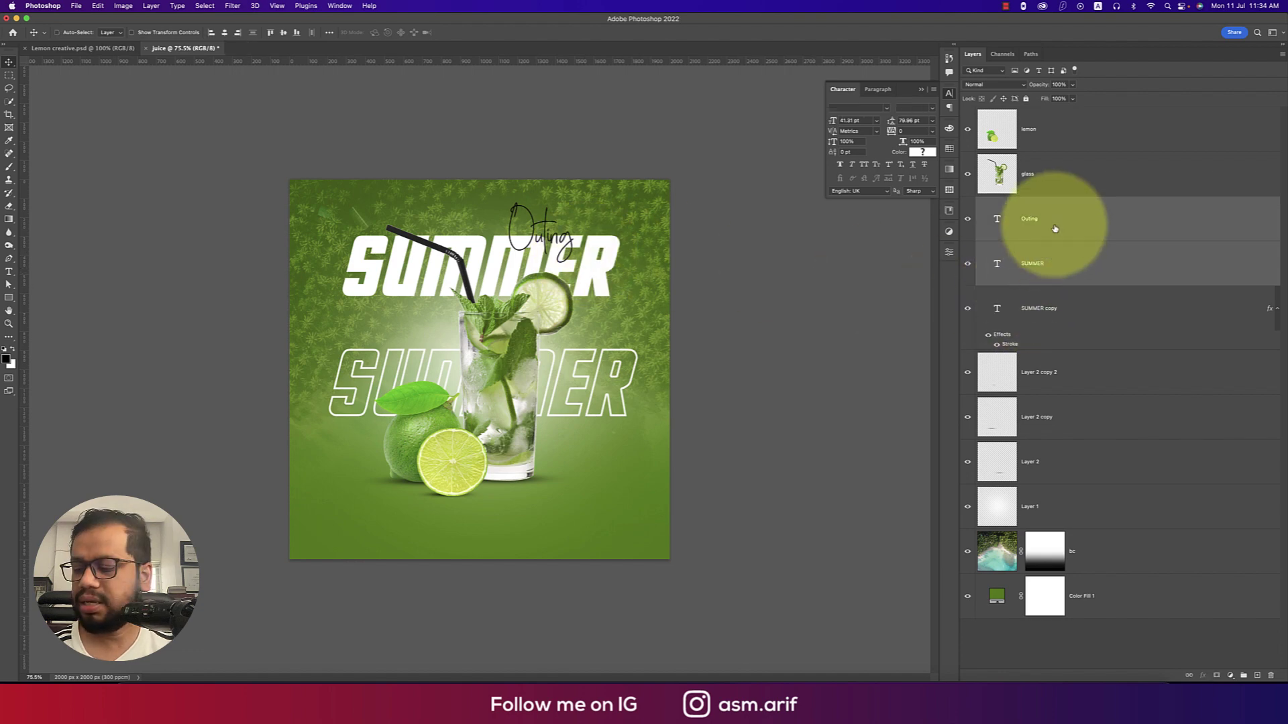
key(super+t)
drag(484, 298, 548, 269)
key(Return)
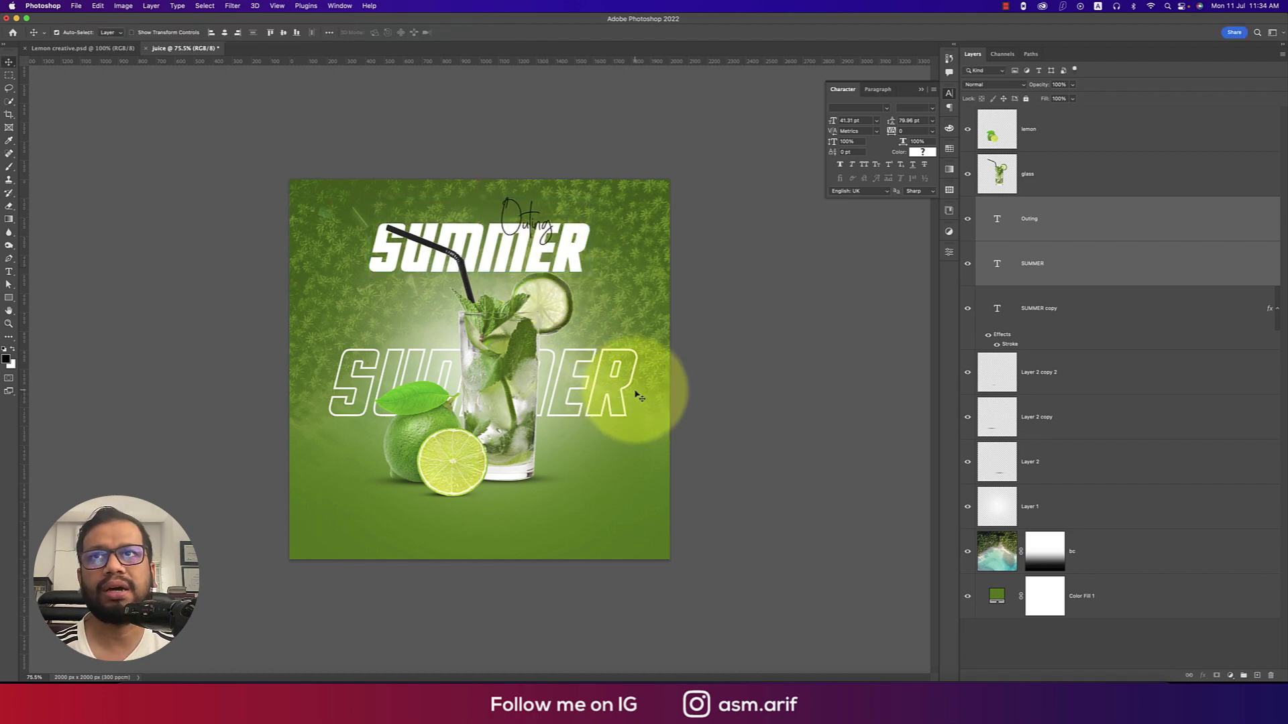
- Reduce the stroke size of SUMMER copy to 7 px and thin it further in a second adjustment
click(631, 410)
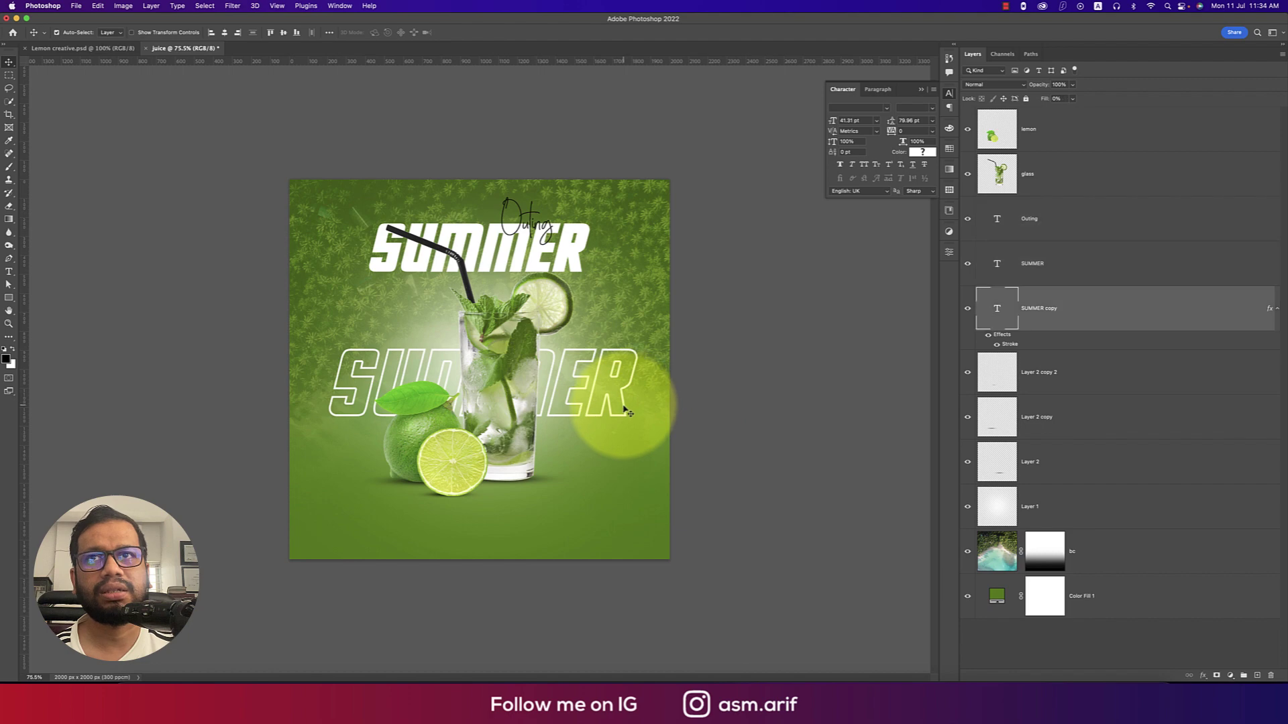
right_click(1147, 317)
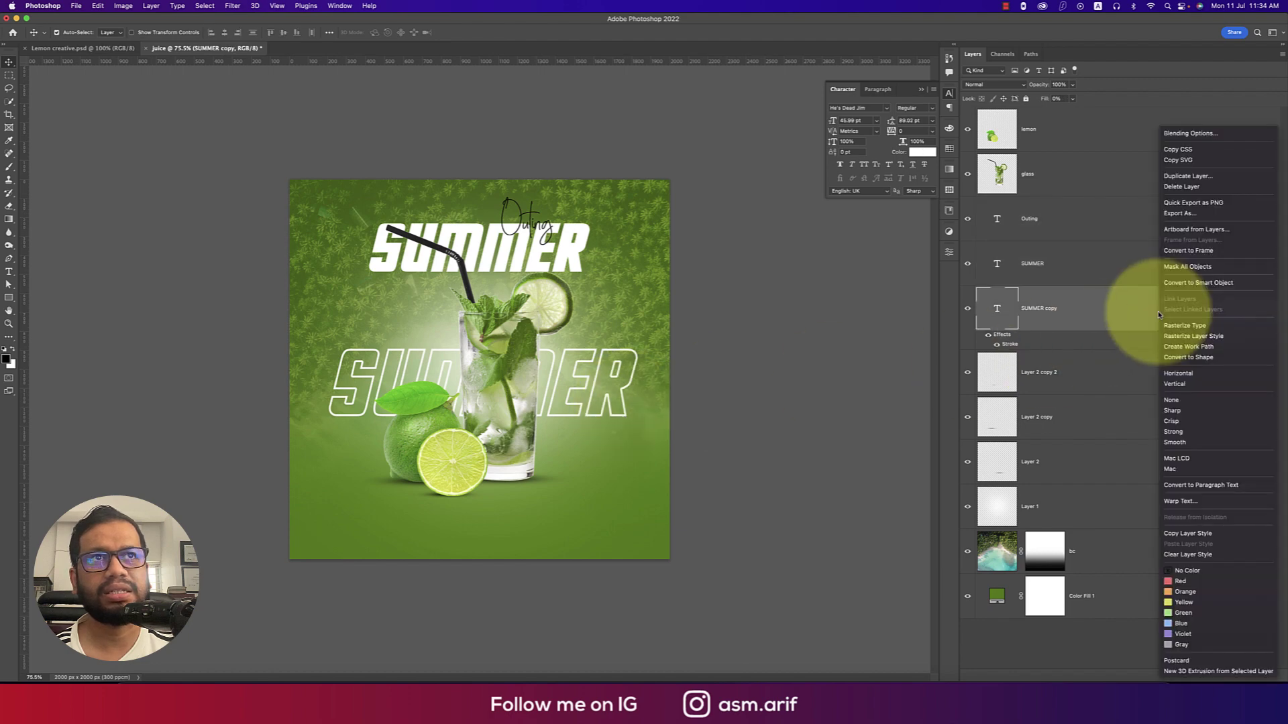
click(1169, 134)
click(697, 214)
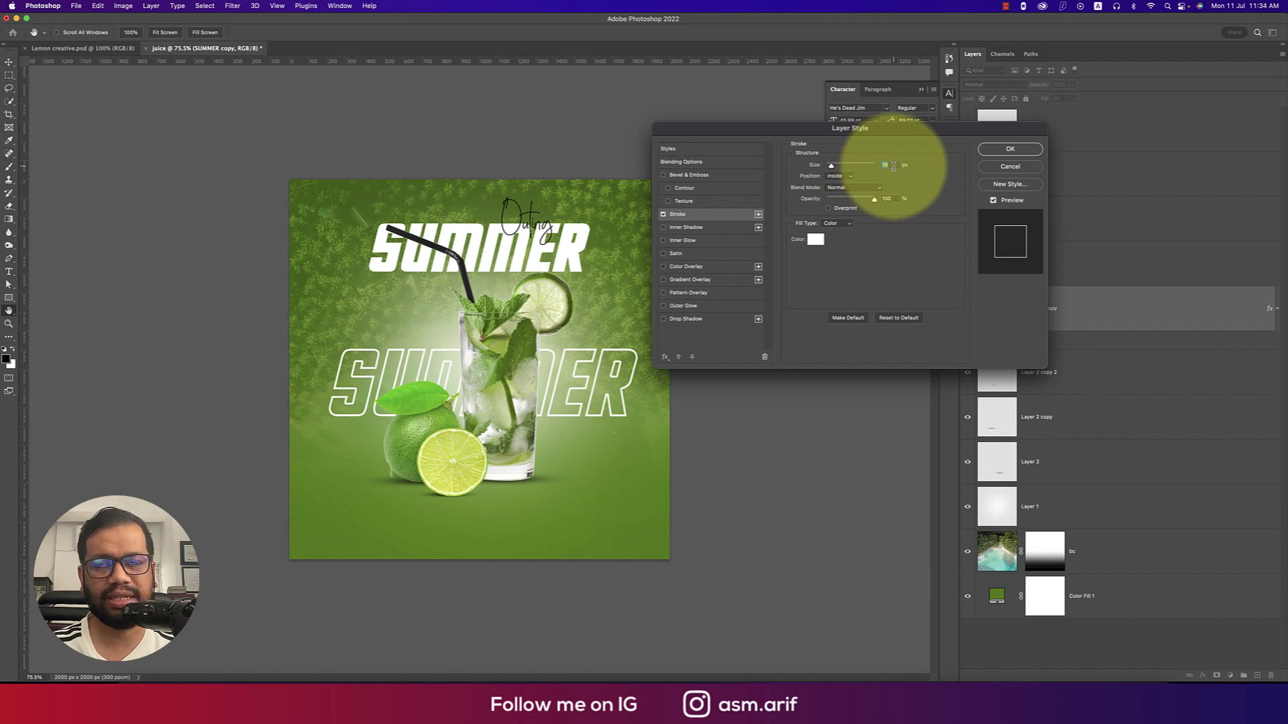
click(1010, 148)
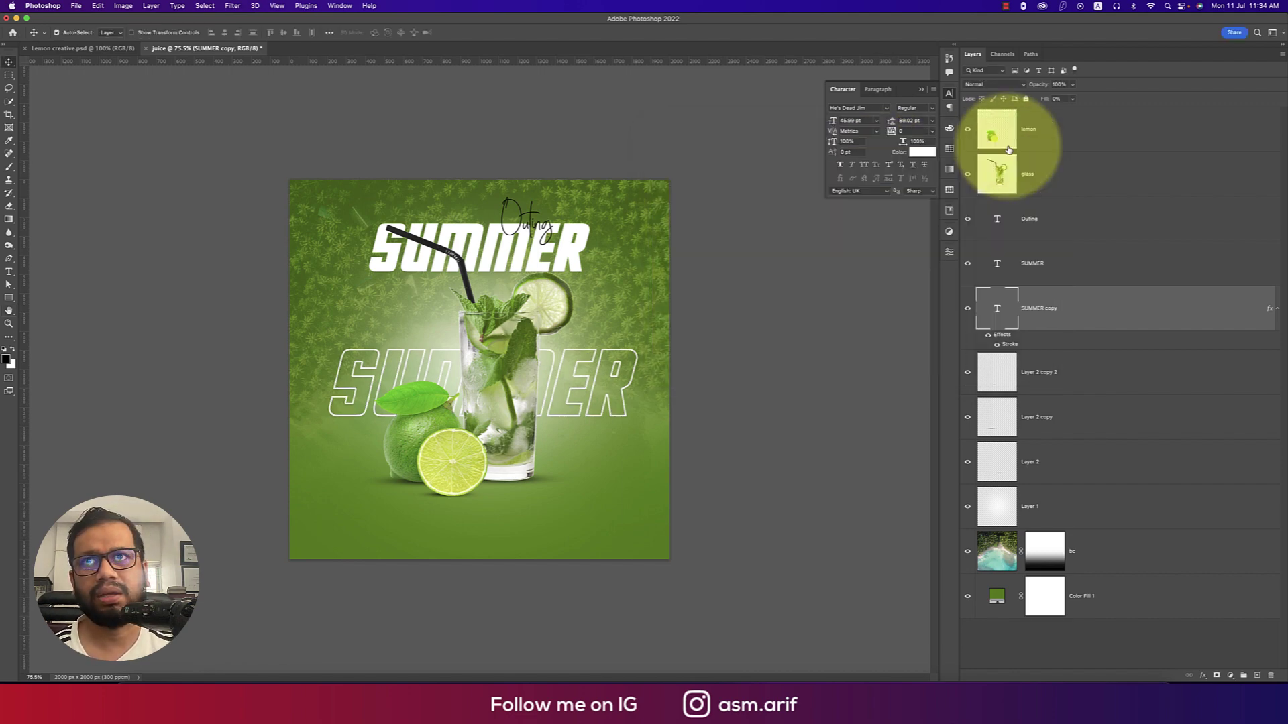
right_click(1092, 326)
click(706, 157)
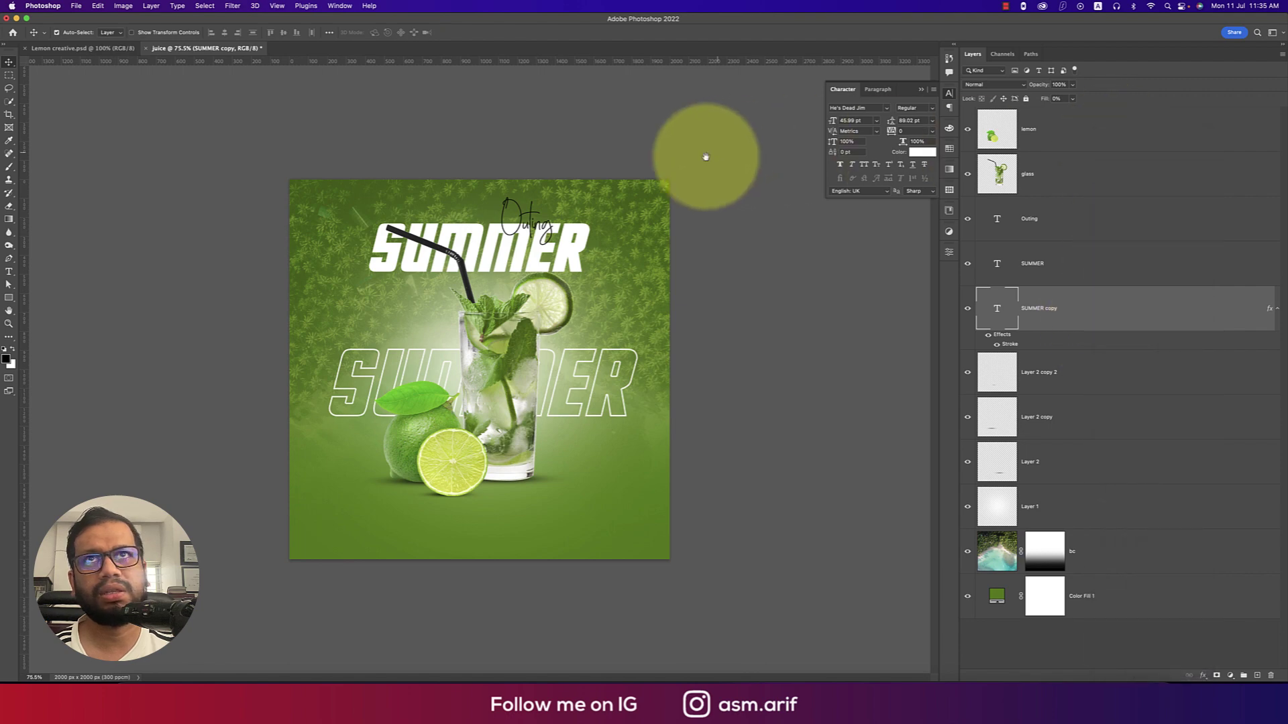
click(711, 214)
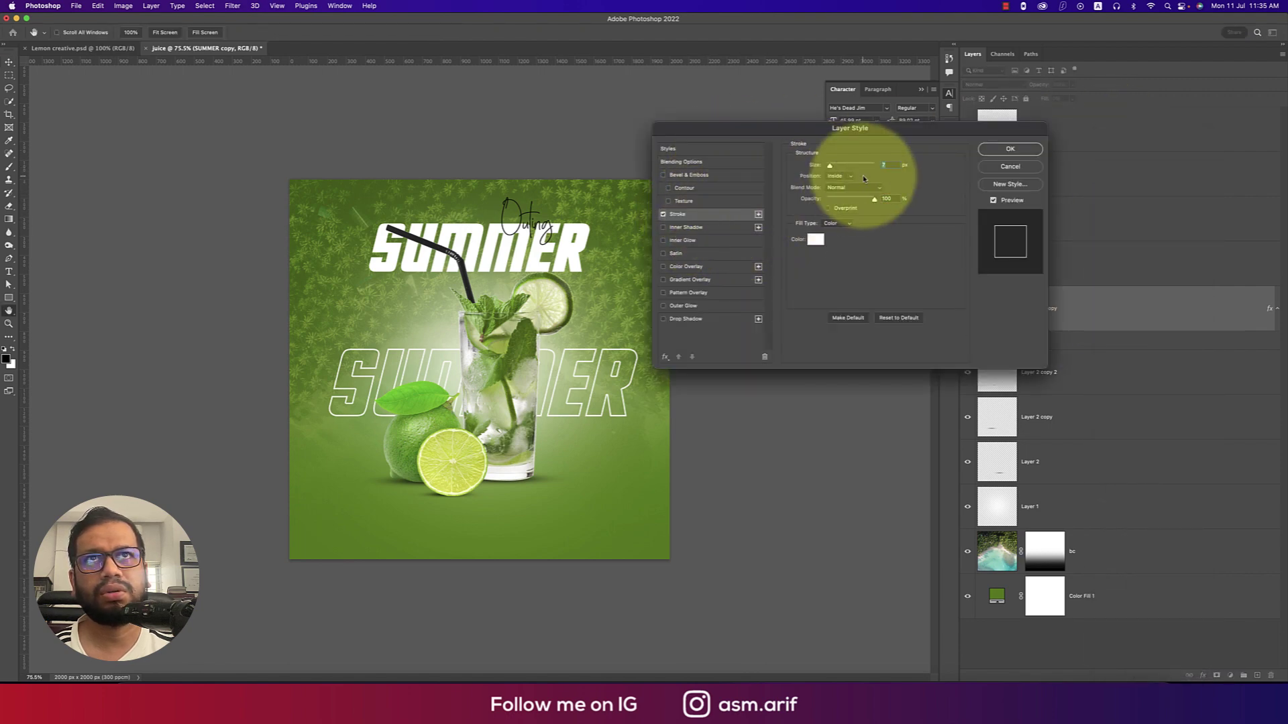
click(1009, 149)
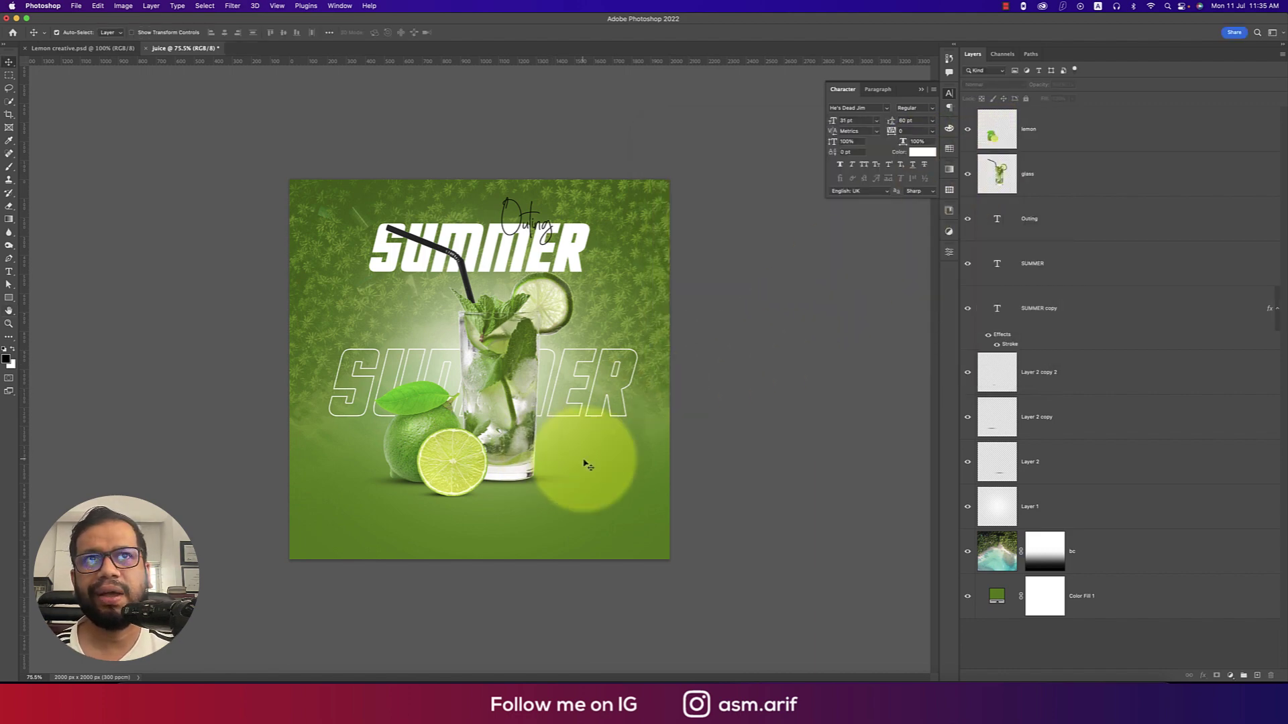
- Check the Lemon creative reference and add a white 31 pt text line reading "fresh juive" below the glass in the juice design
click(82, 48)
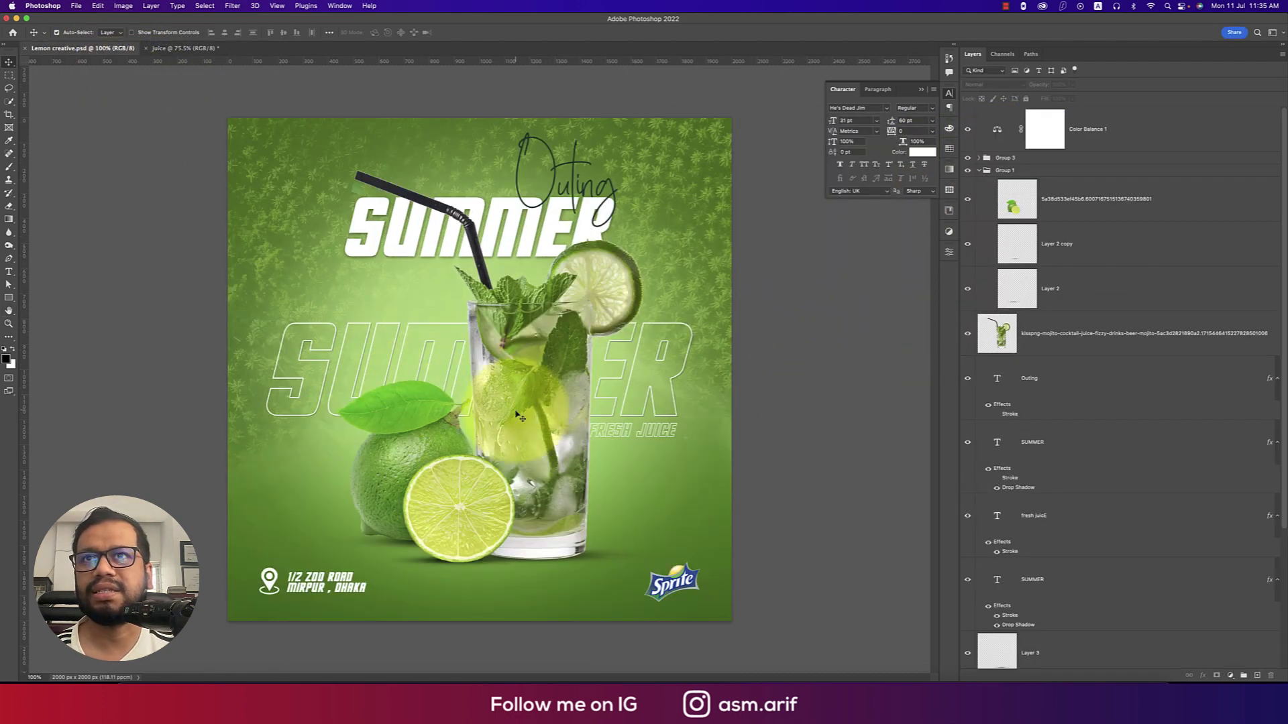
click(194, 48)
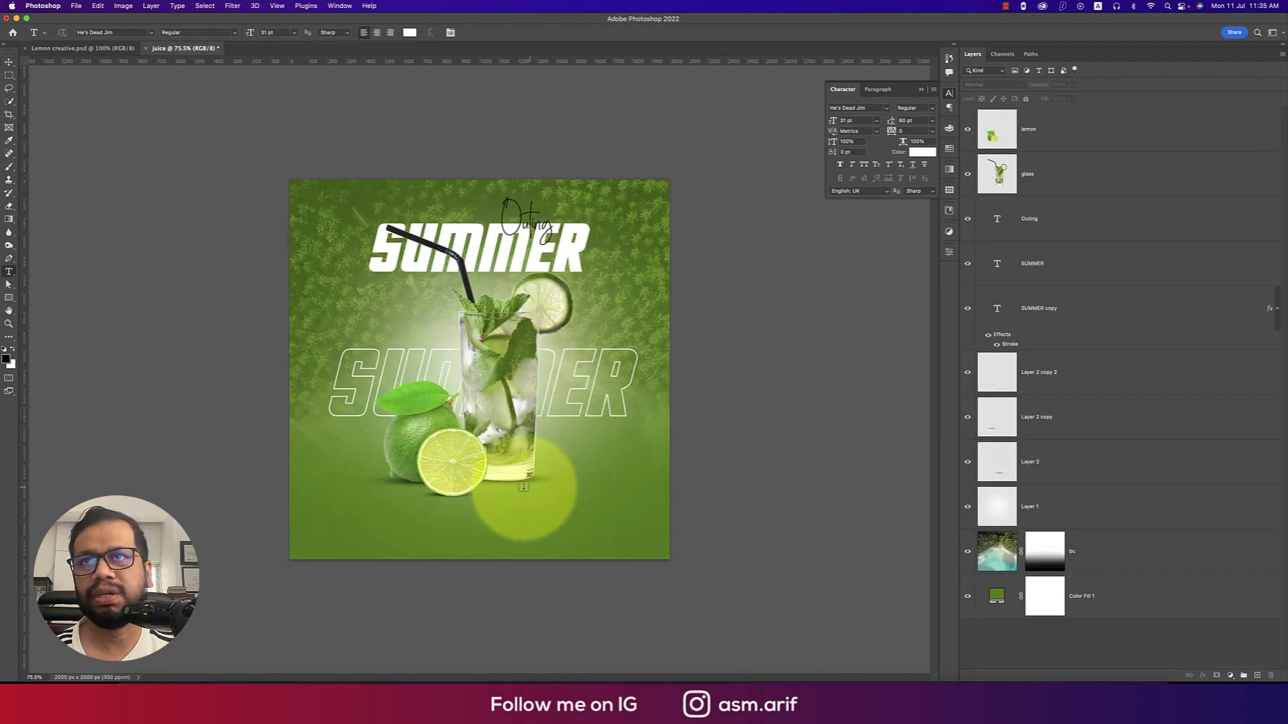
key(t)
click(482, 525)
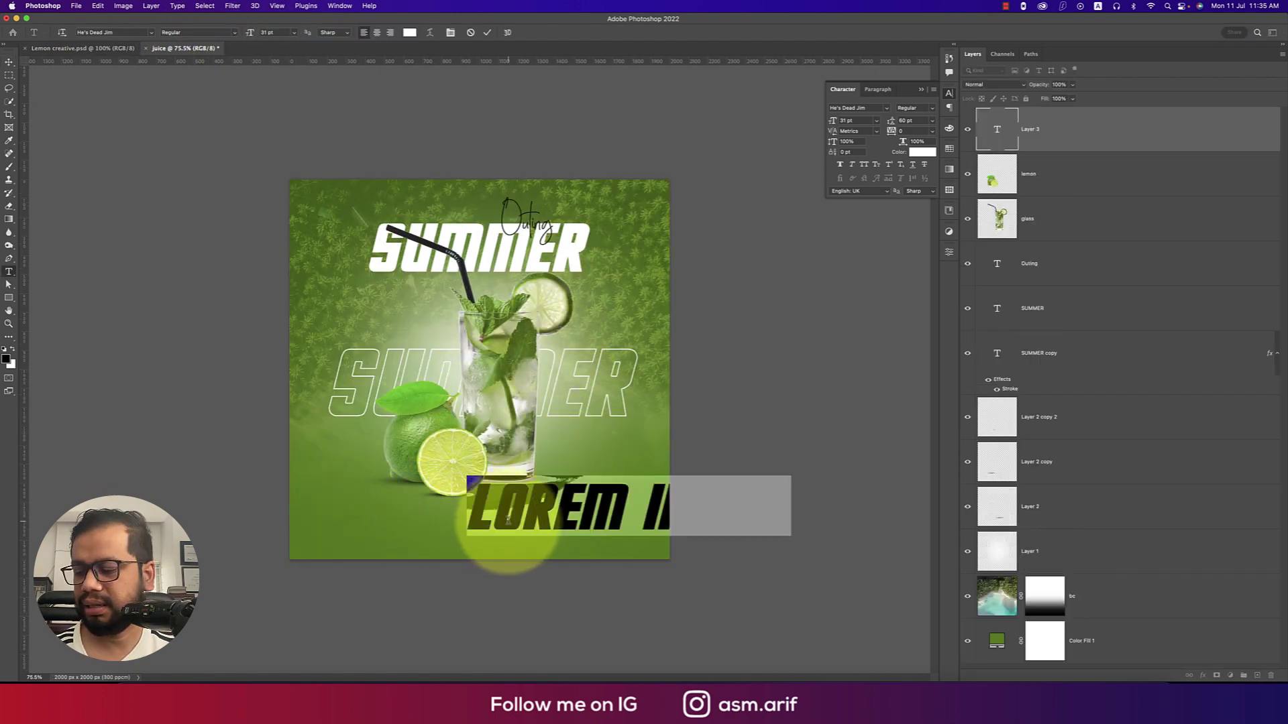
text(FRESH JU)
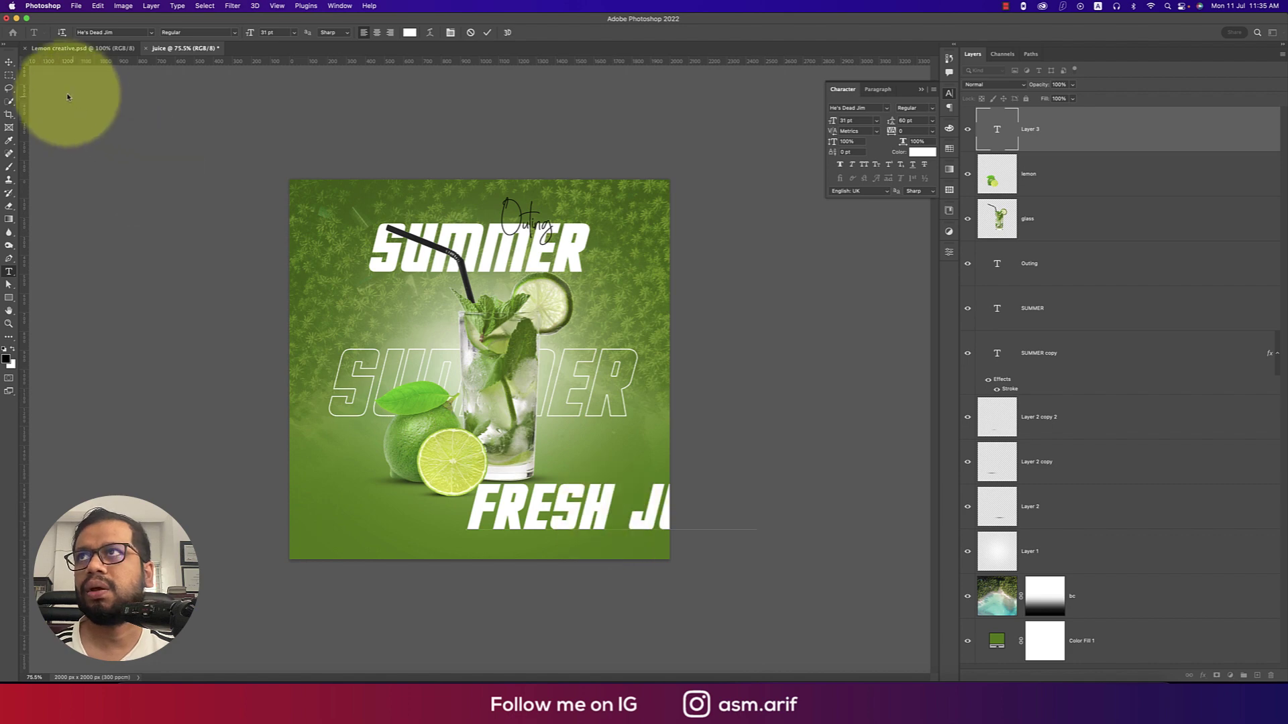
click(8, 61)
- Scale the new text line to about 9.6 pt and place it beneath the "ER" of the outlined SUMMER
key(super+t)
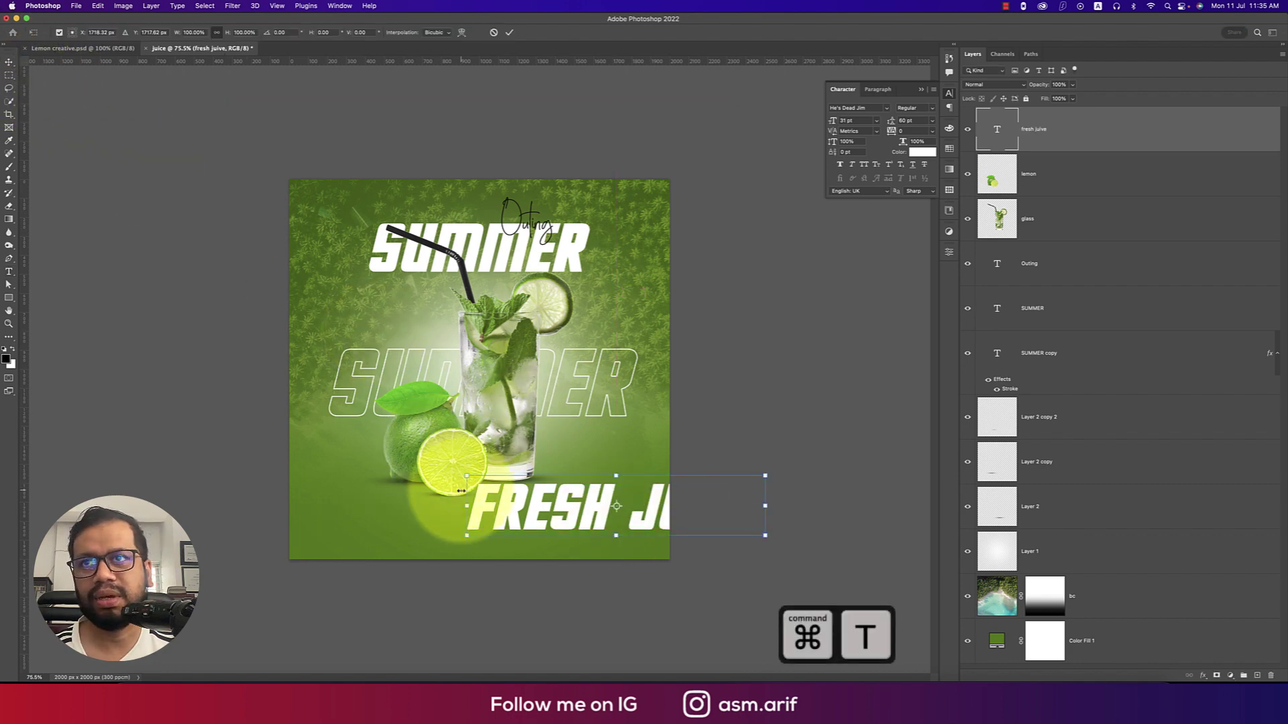
drag(468, 507, 581, 432)
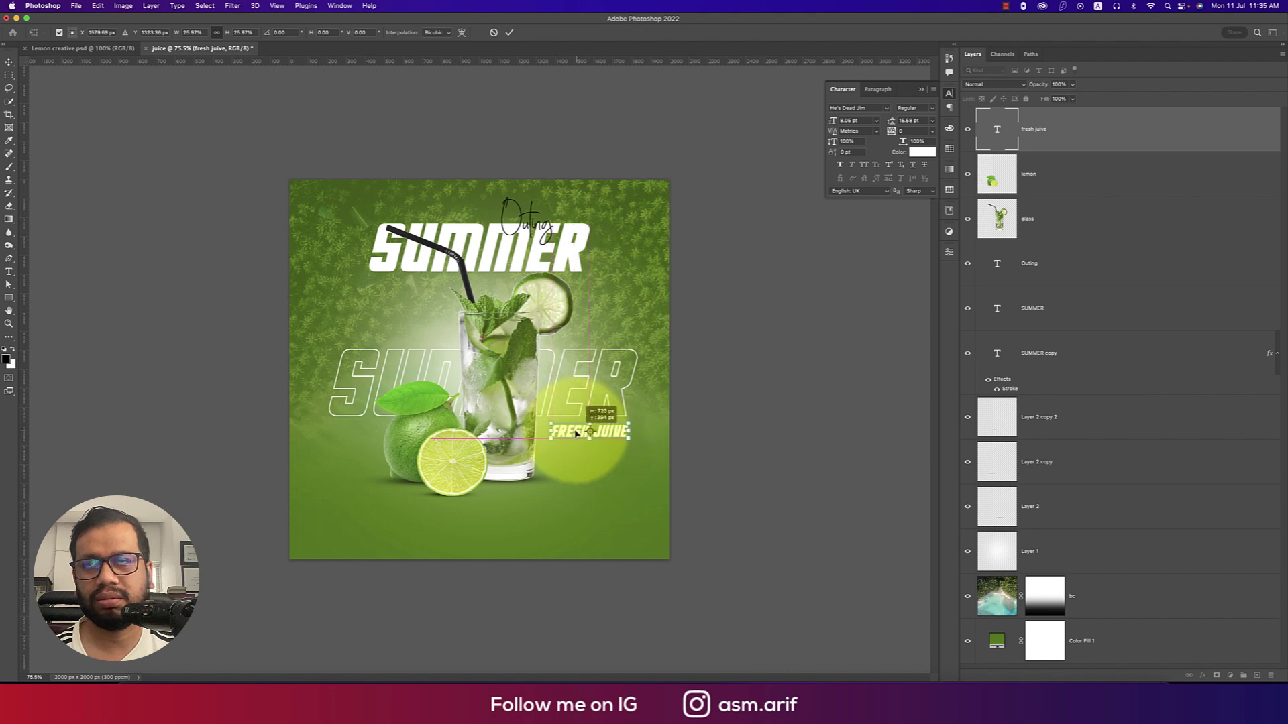
key(Return)
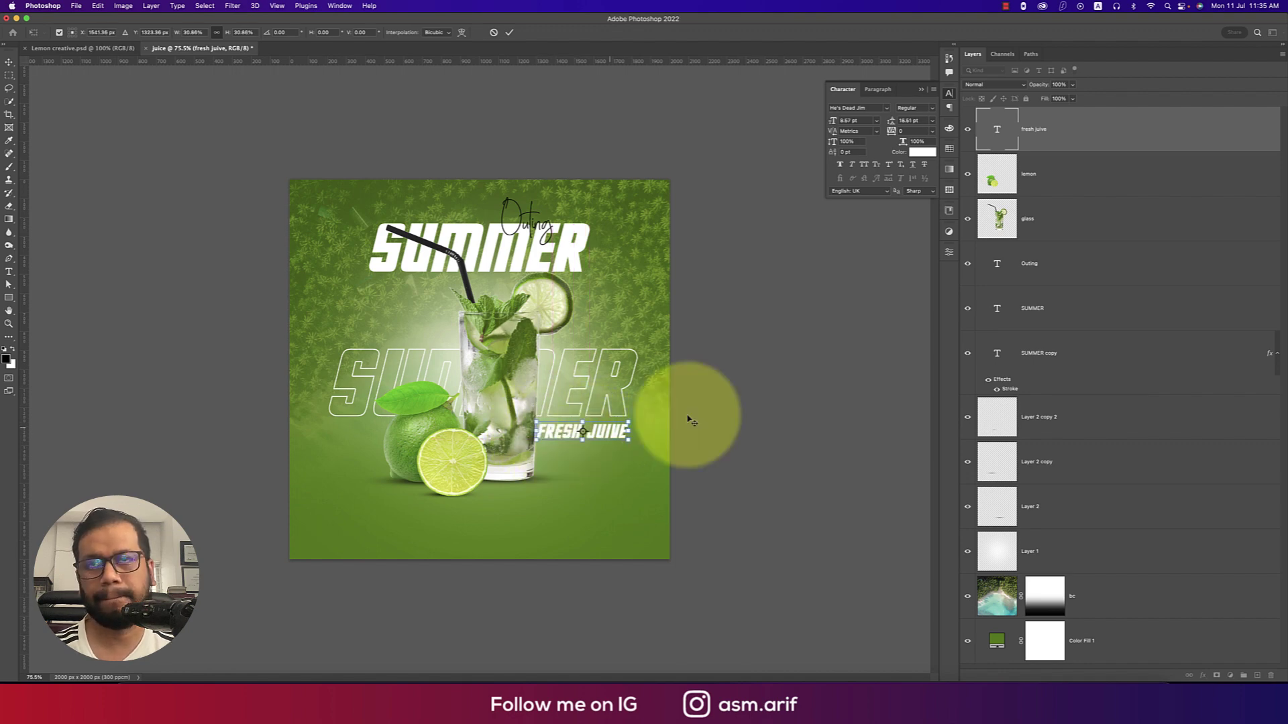
- Copy the layer style of SUMMER copy onto the small text line and move its layer directly above SUMMER copy
click(1069, 351)
right_click(1070, 353)
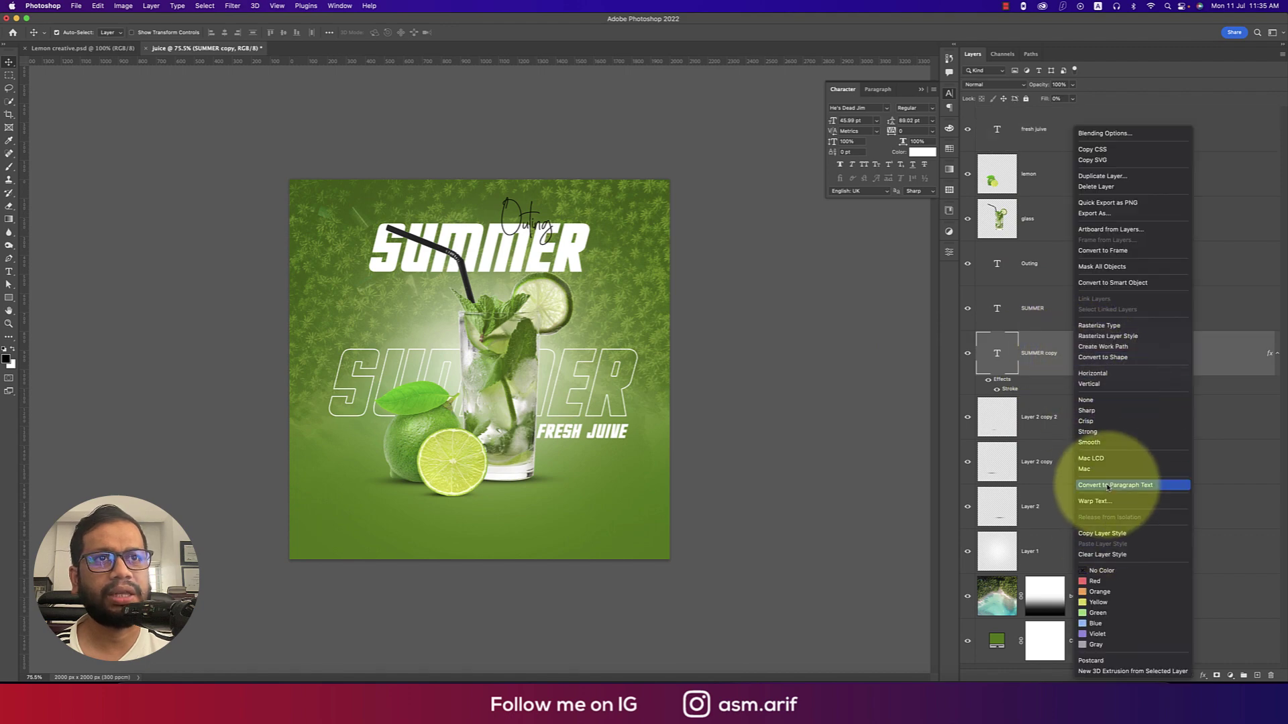
click(1138, 535)
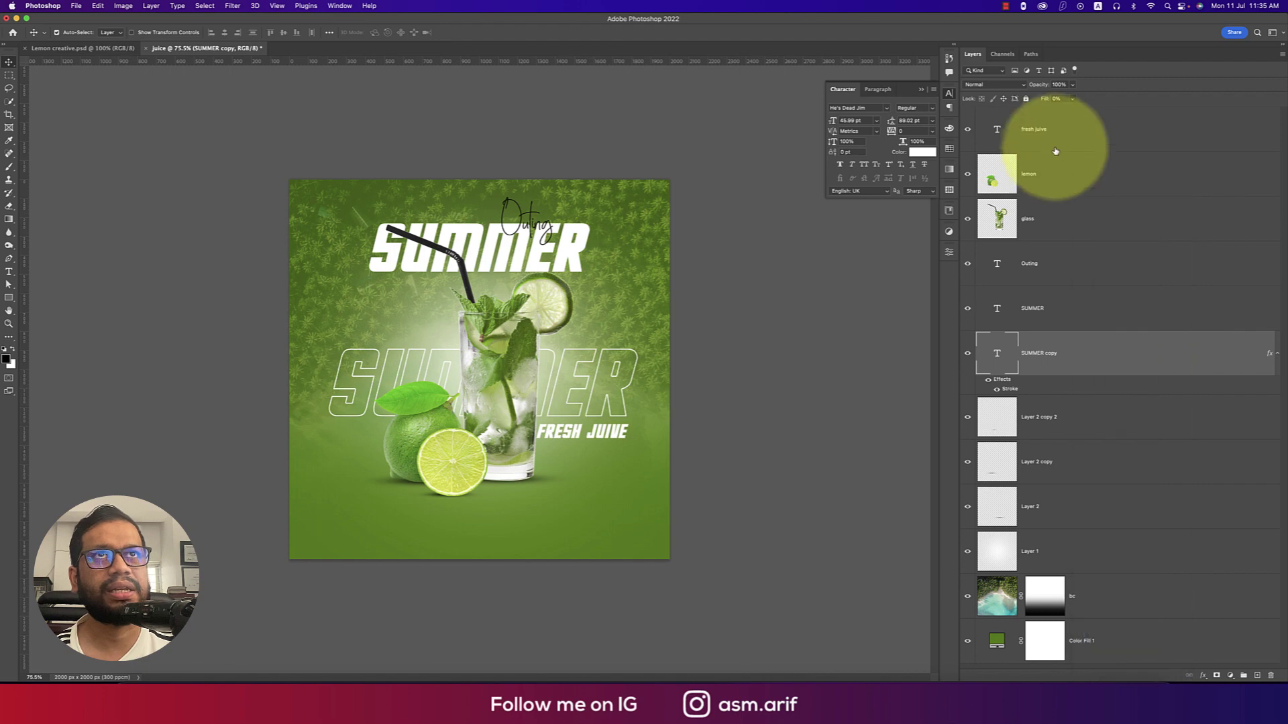
click(1057, 128)
right_click(1057, 129)
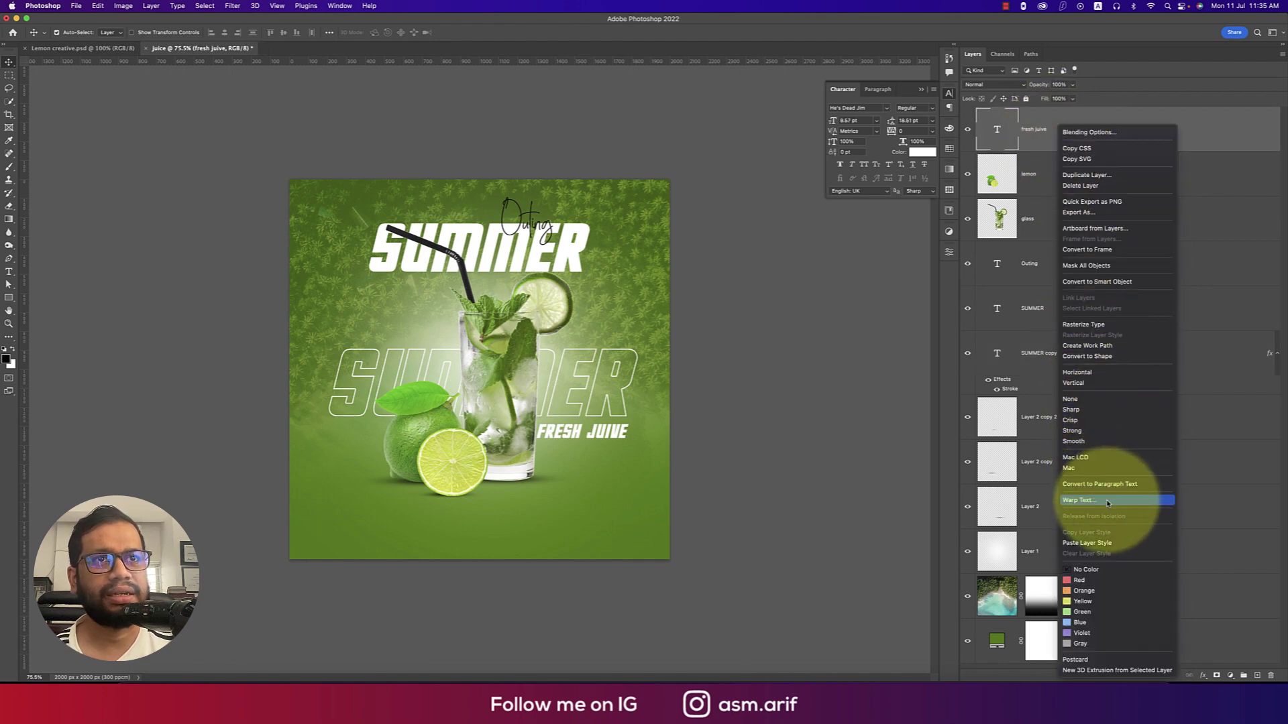
click(1085, 542)
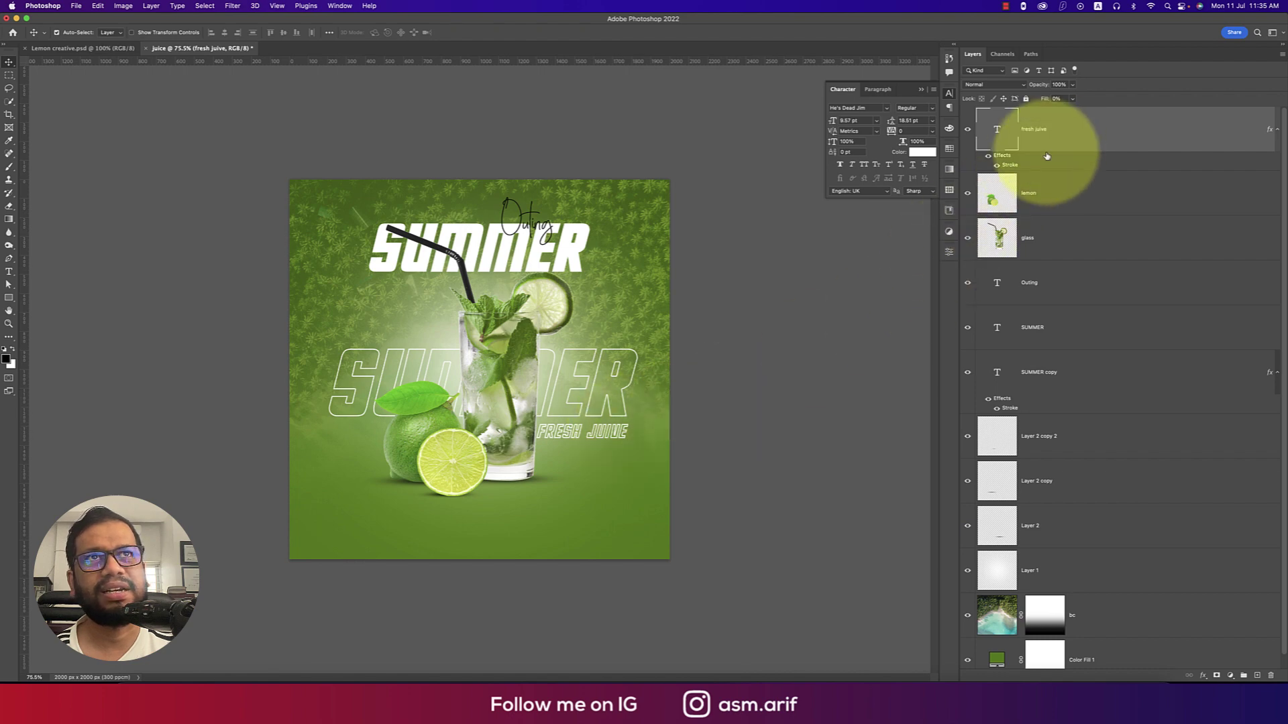
drag(1048, 145, 1043, 356)
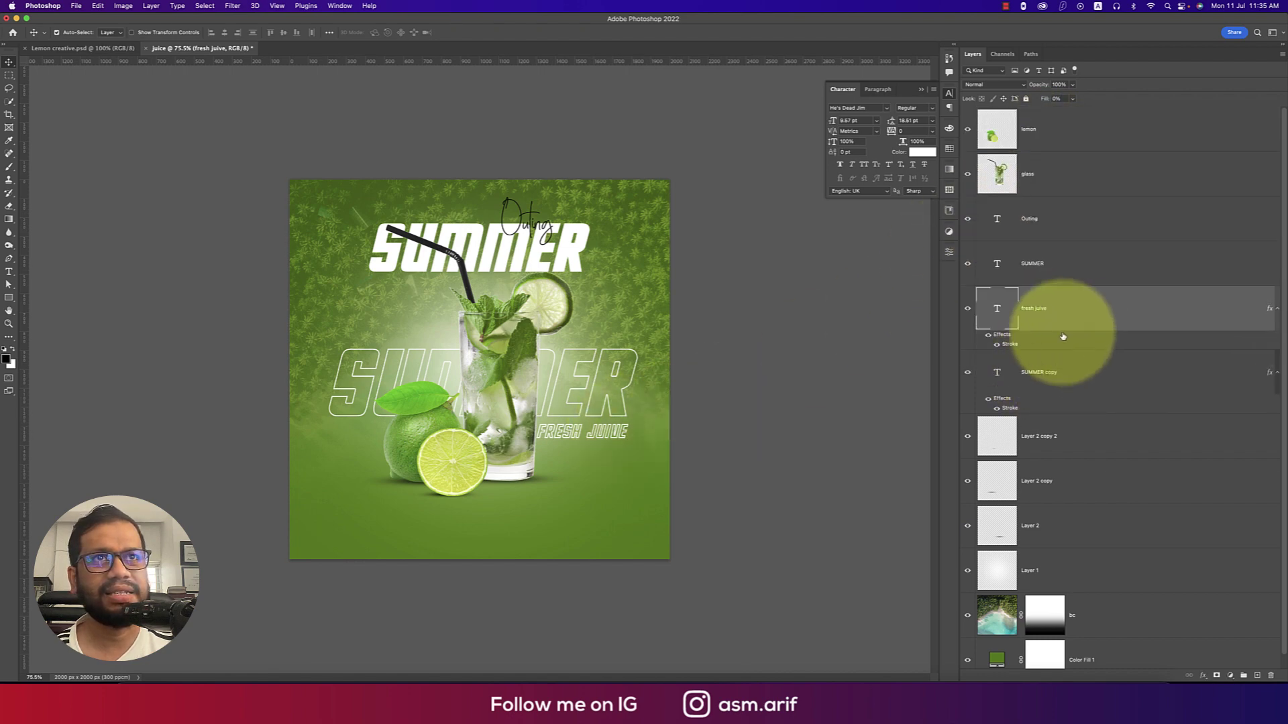
- Set the stroke size of the small text line beneath the outlined SUMMER to 2 px
double_click(1010, 345)
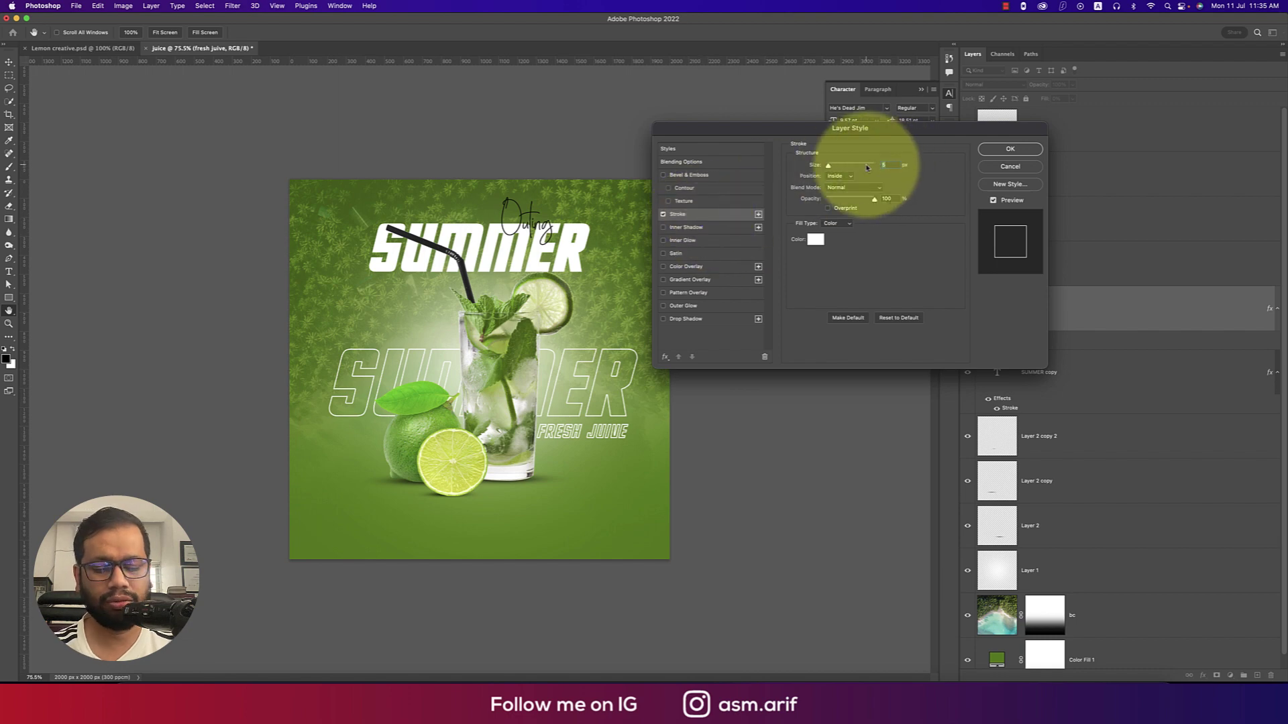
text(2)
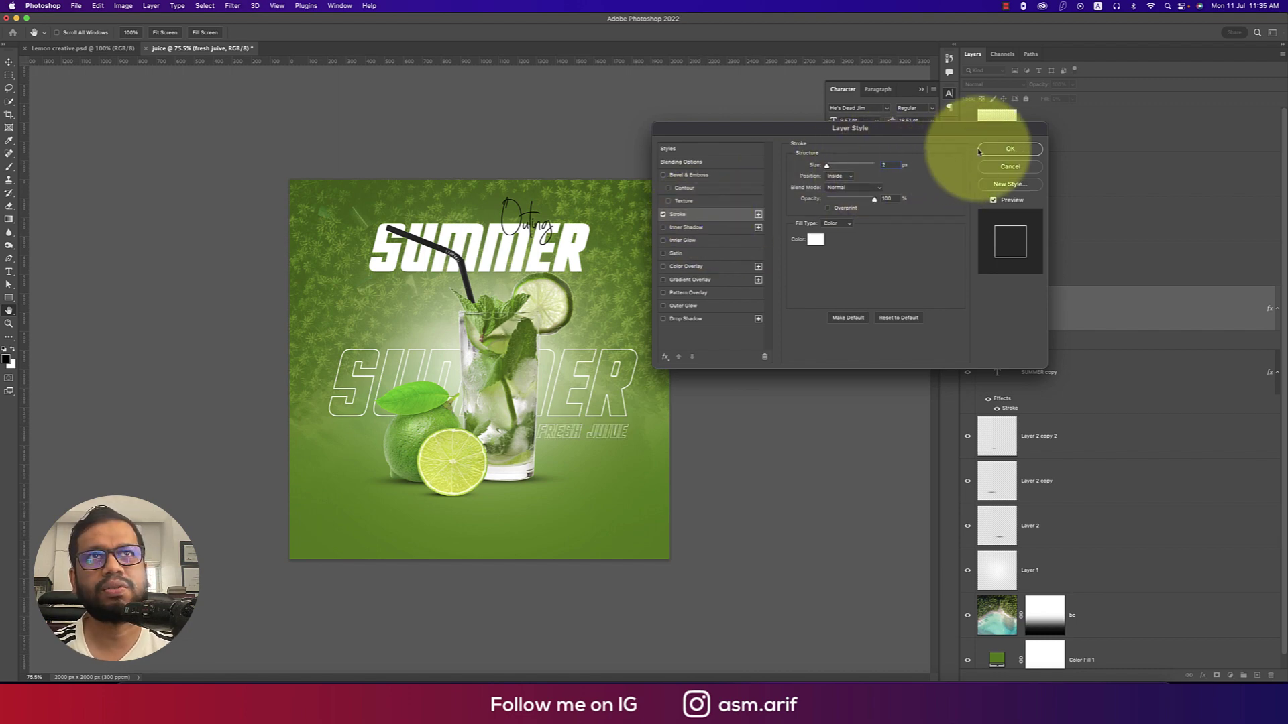
click(1006, 149)
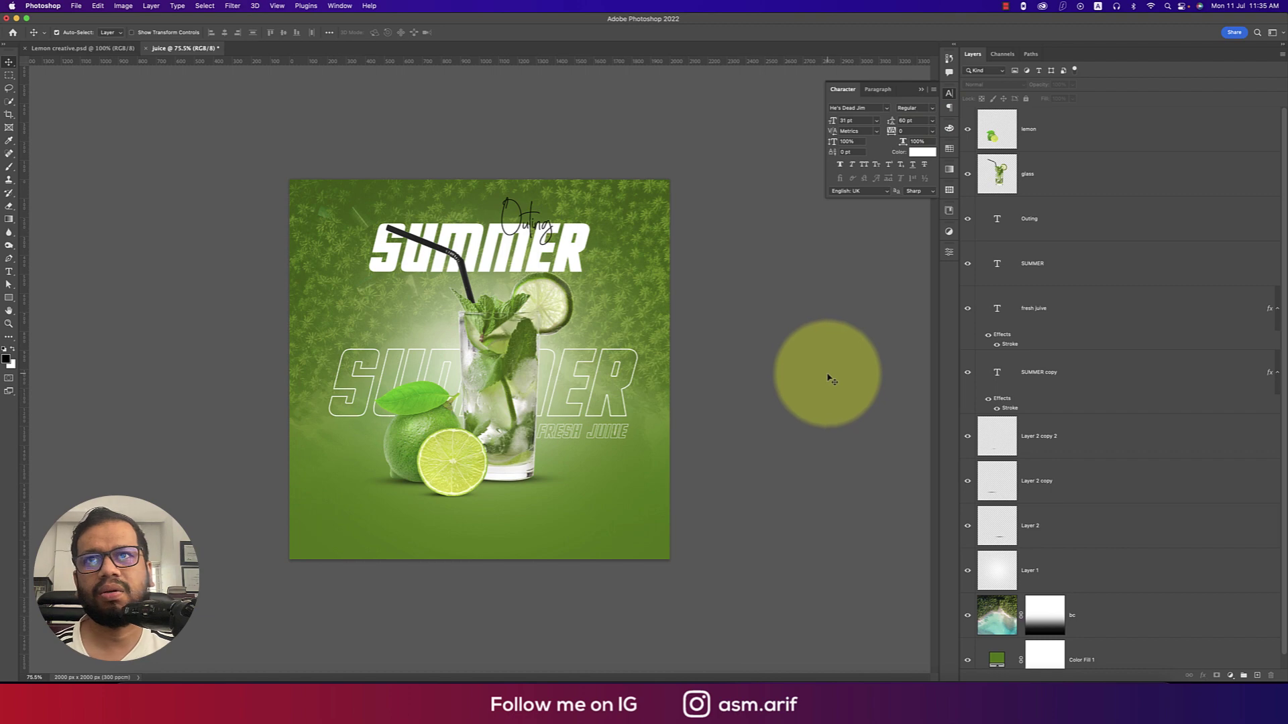
- Correct the spelling of the small text line to "fresh juice" and deselect the layer
double_click(612, 433)
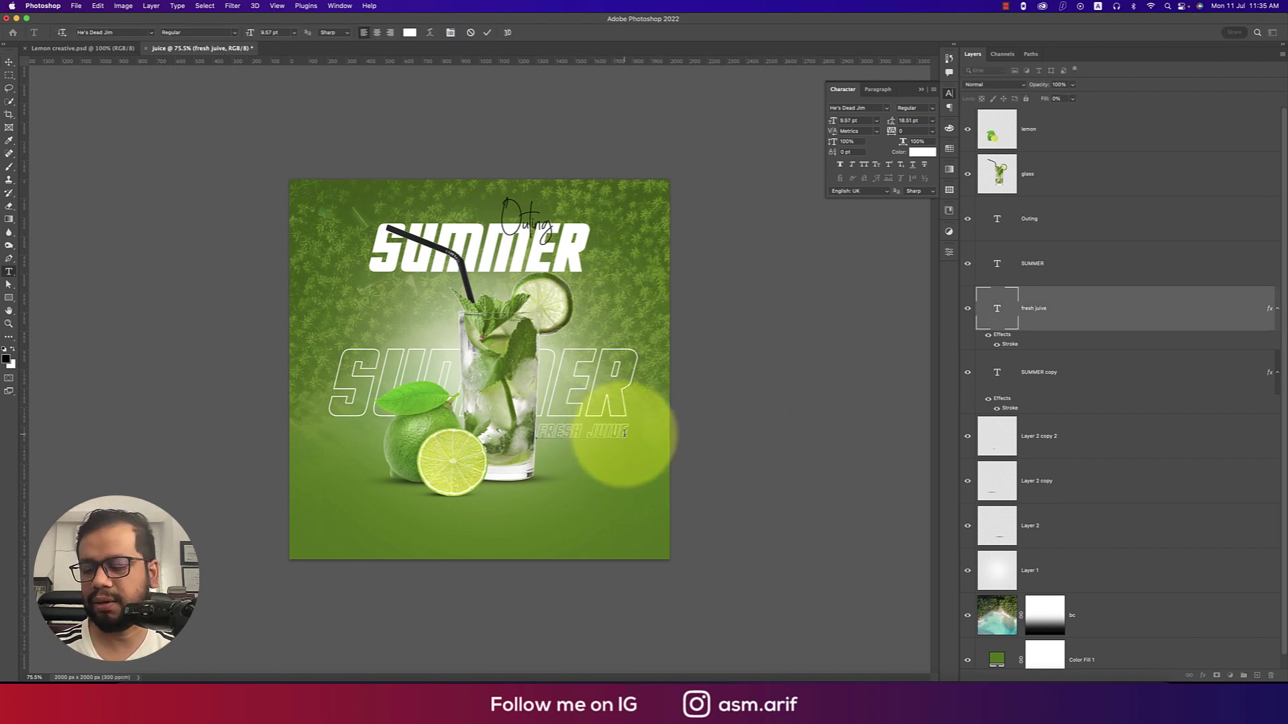
text(c)
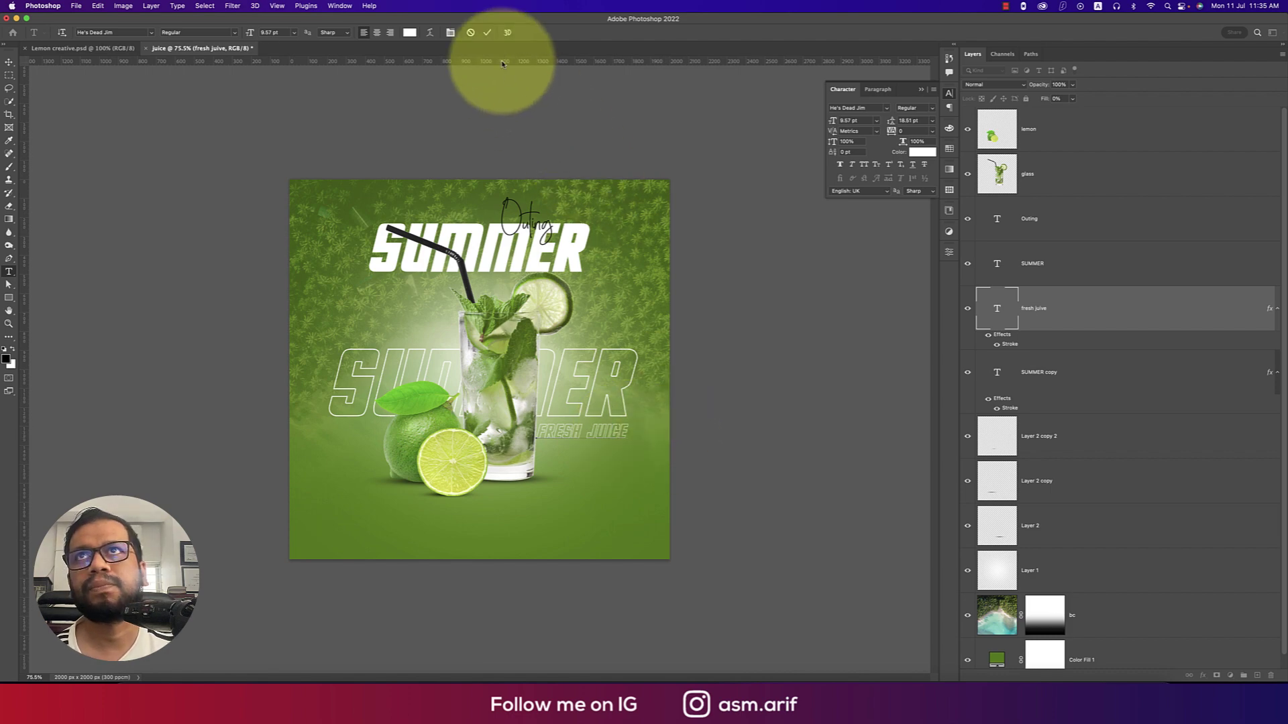
click(487, 33)
key(v)
click(782, 397)
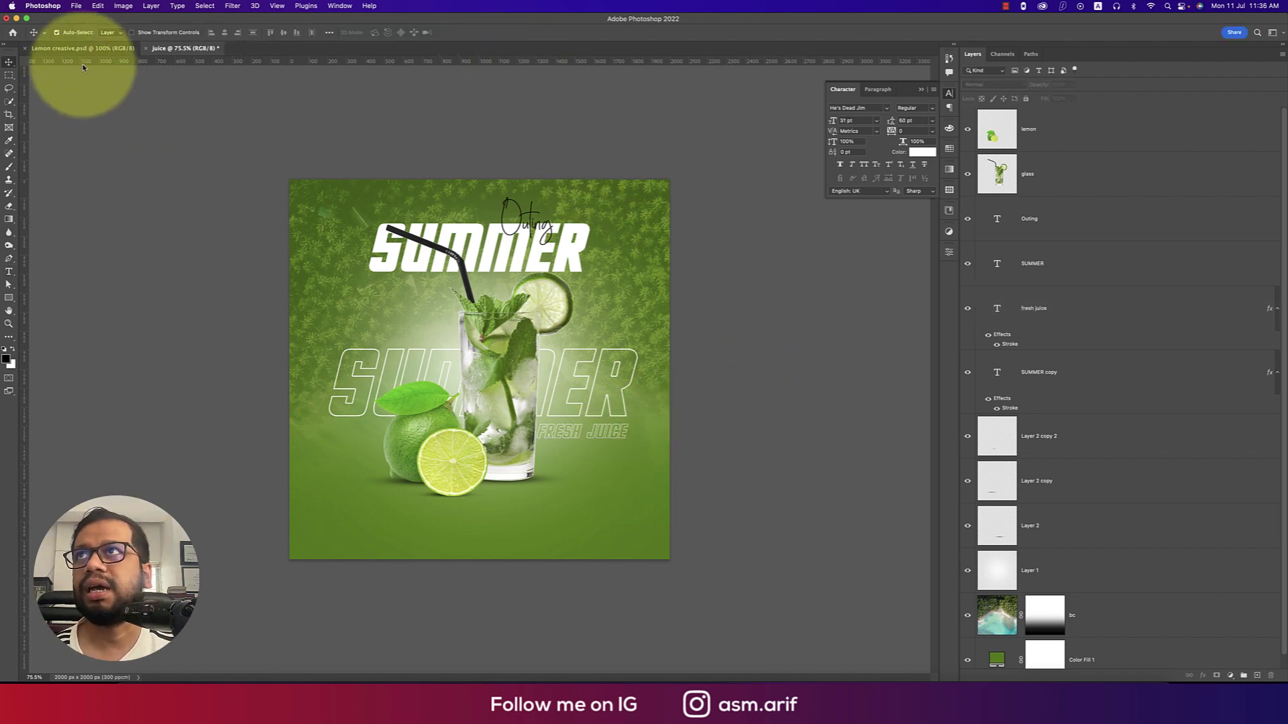
- Check the logo in Lemon creative.psd and place the Sprite logo image as an embedded file in the juice document
click(102, 49)
click(680, 582)
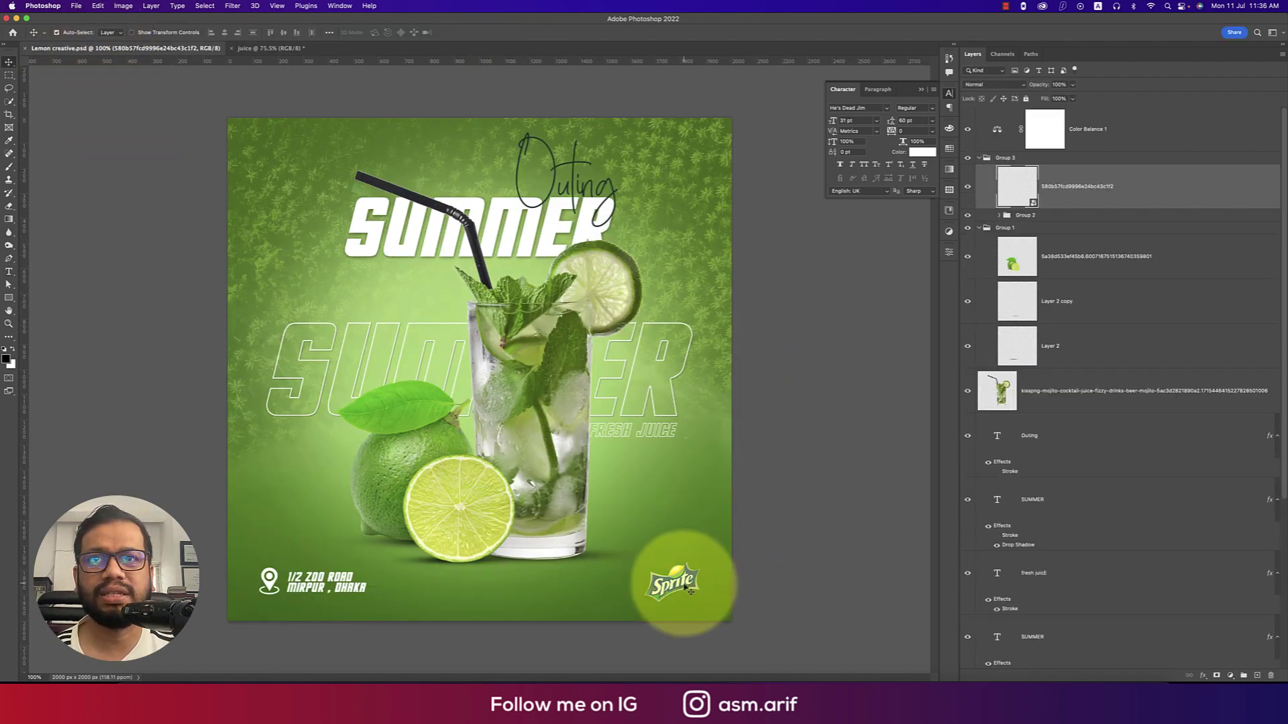
click(272, 51)
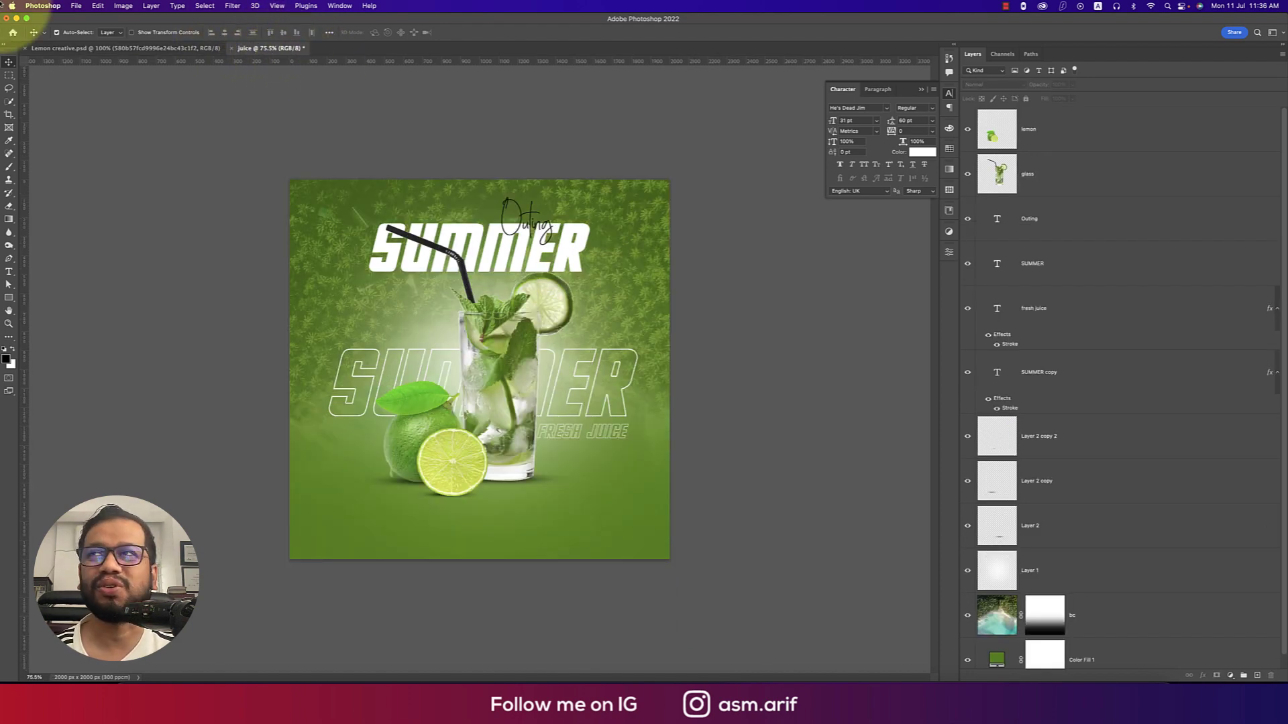
click(75, 5)
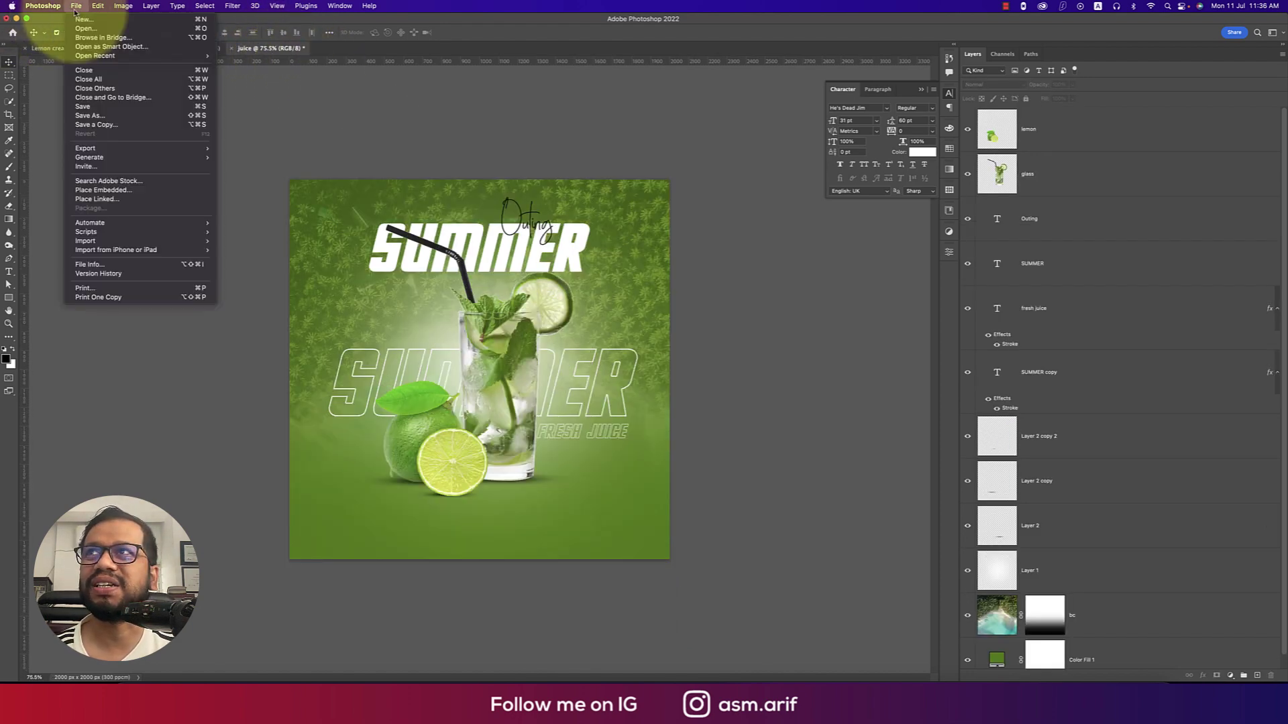
click(104, 190)
double_click(391, 111)
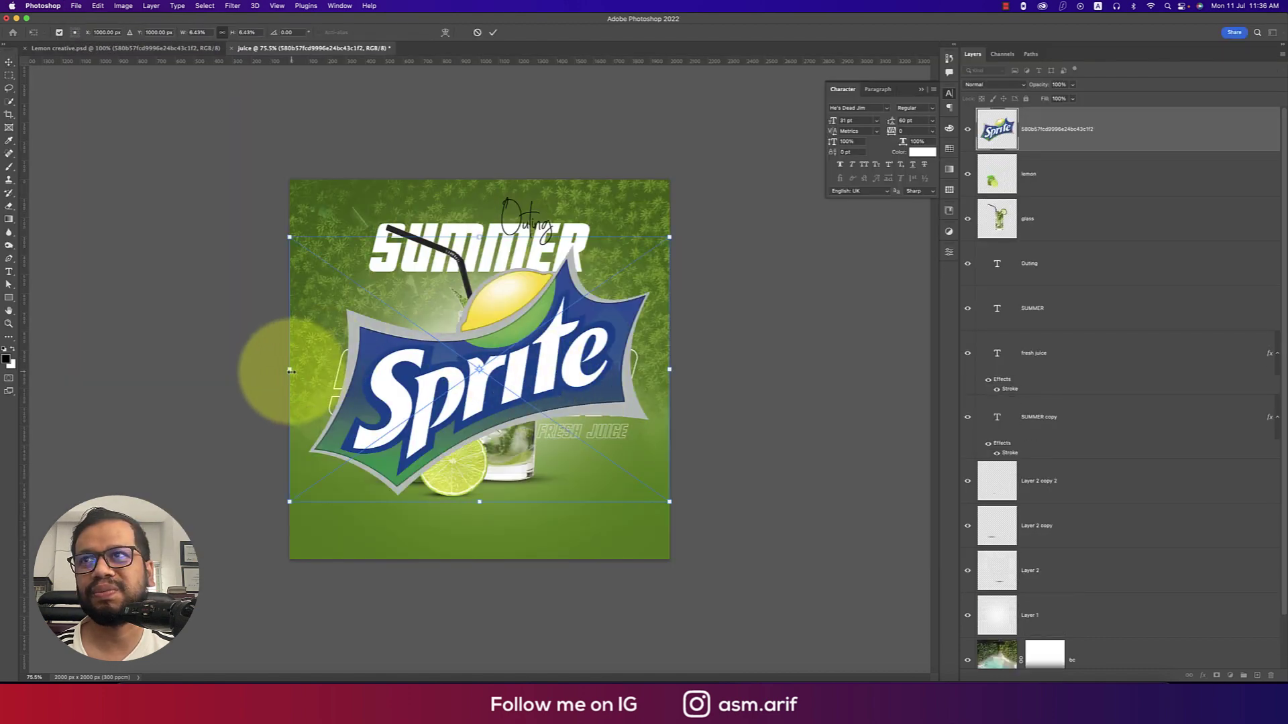
- Shrink the Sprite logo into the lower-right corner of the canvas and rasterize its layer under the name "logo"
drag(289, 369, 628, 383)
drag(647, 369, 642, 535)
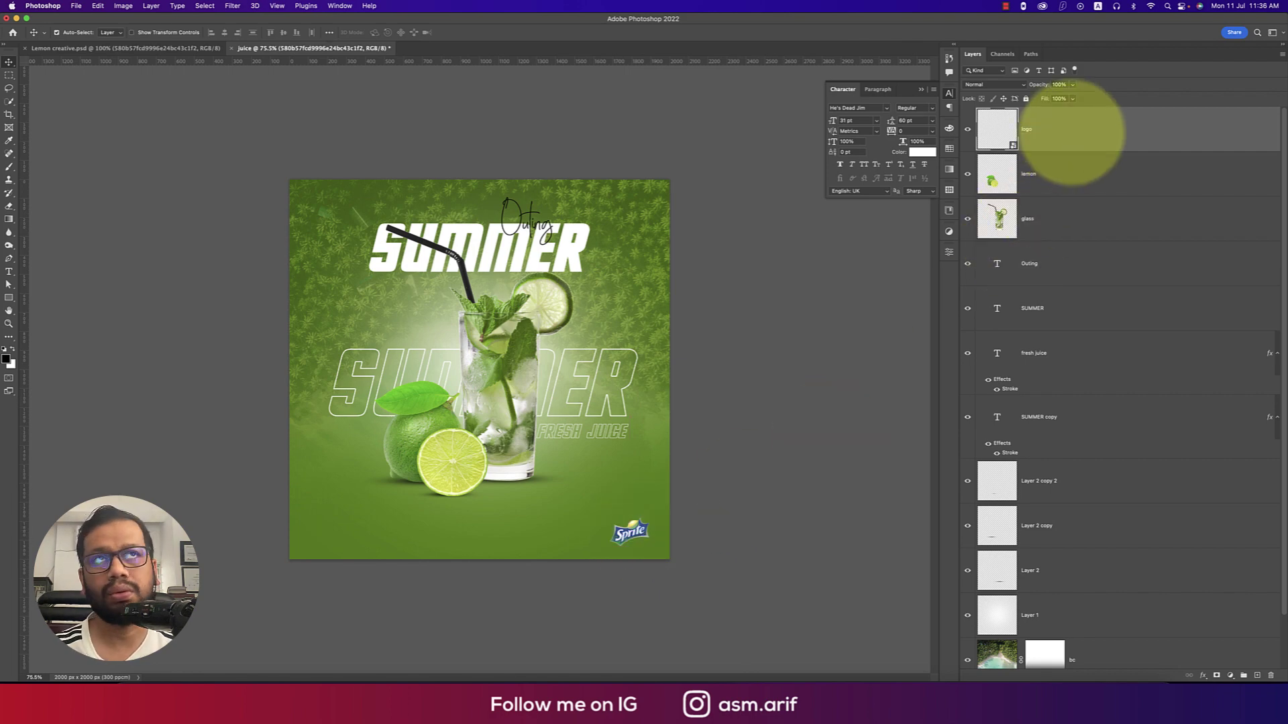
right_click(1070, 132)
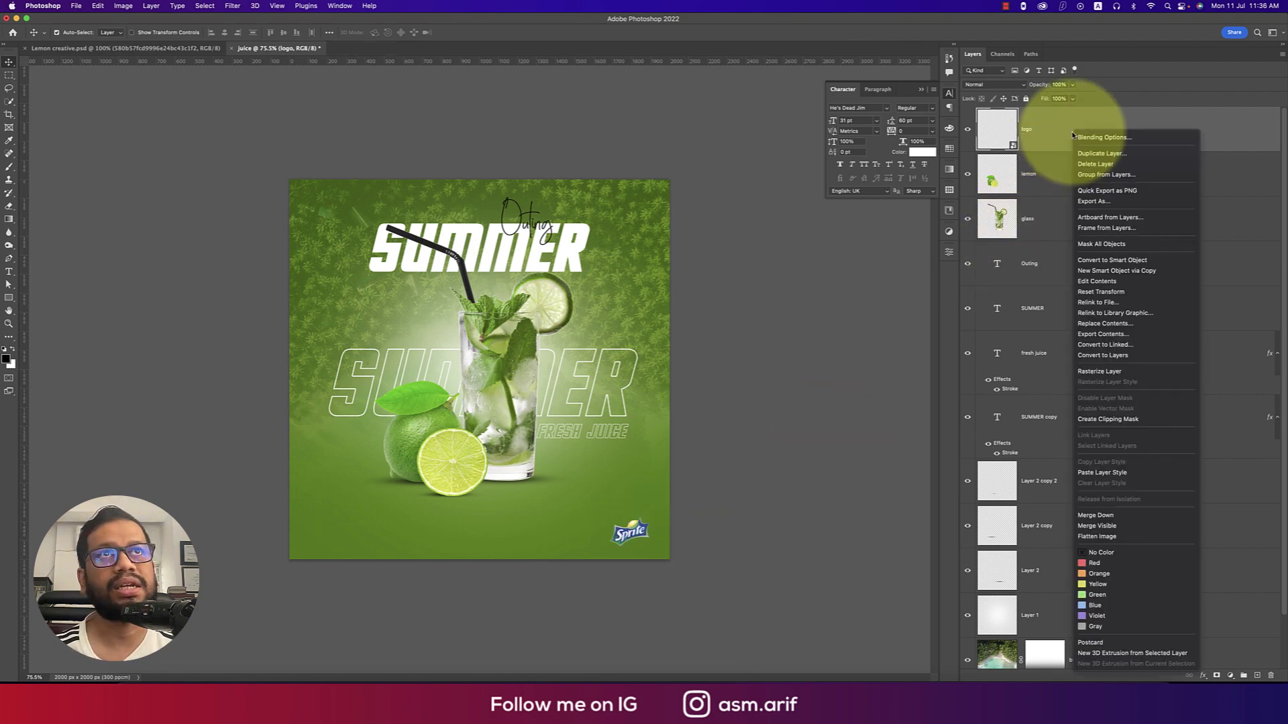
click(1098, 372)
click(75, 5)
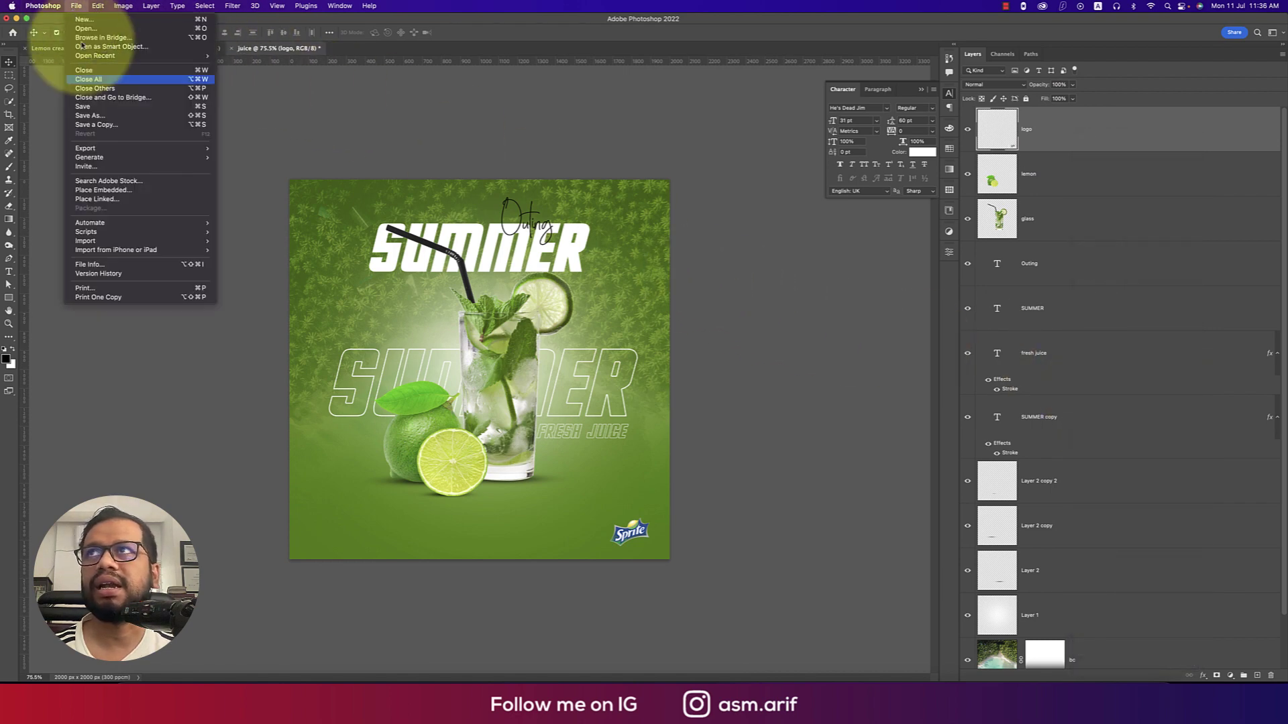
click(124, 192)
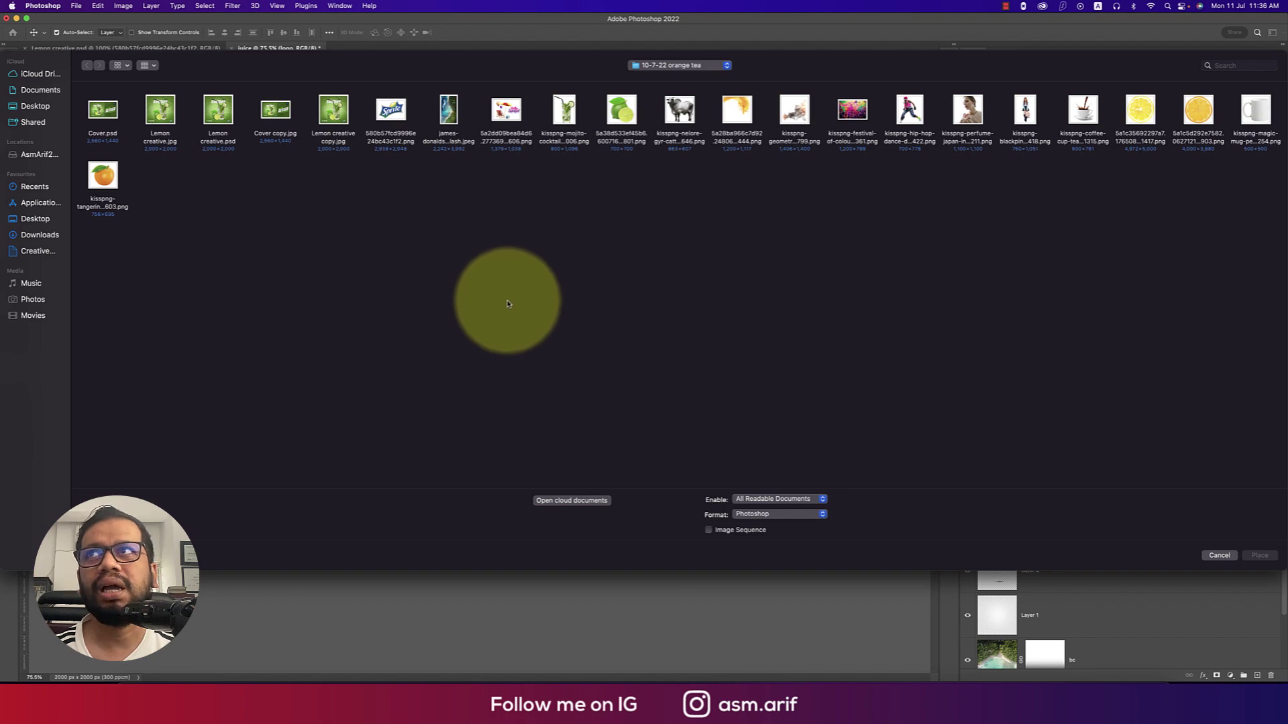
key(Escape)
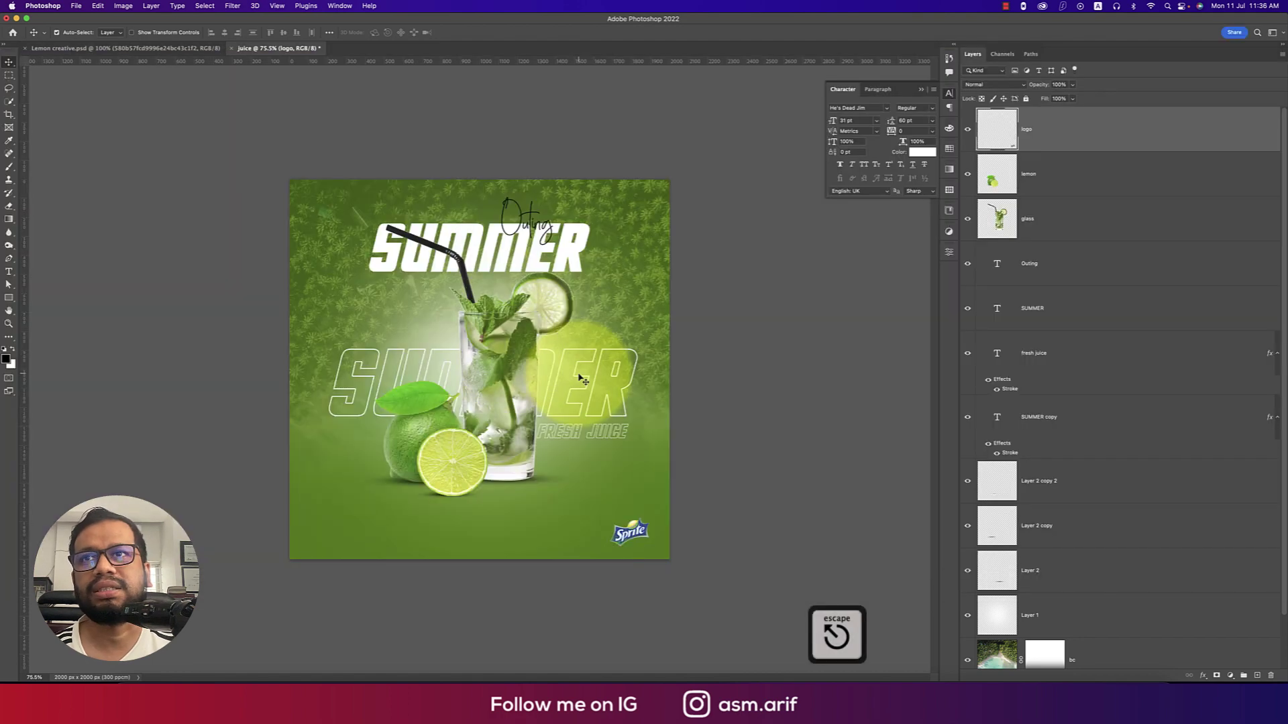
- Copy the address text and location pin layers from Lemon creative.psd and paste them into the juice document
click(161, 48)
click(322, 576)
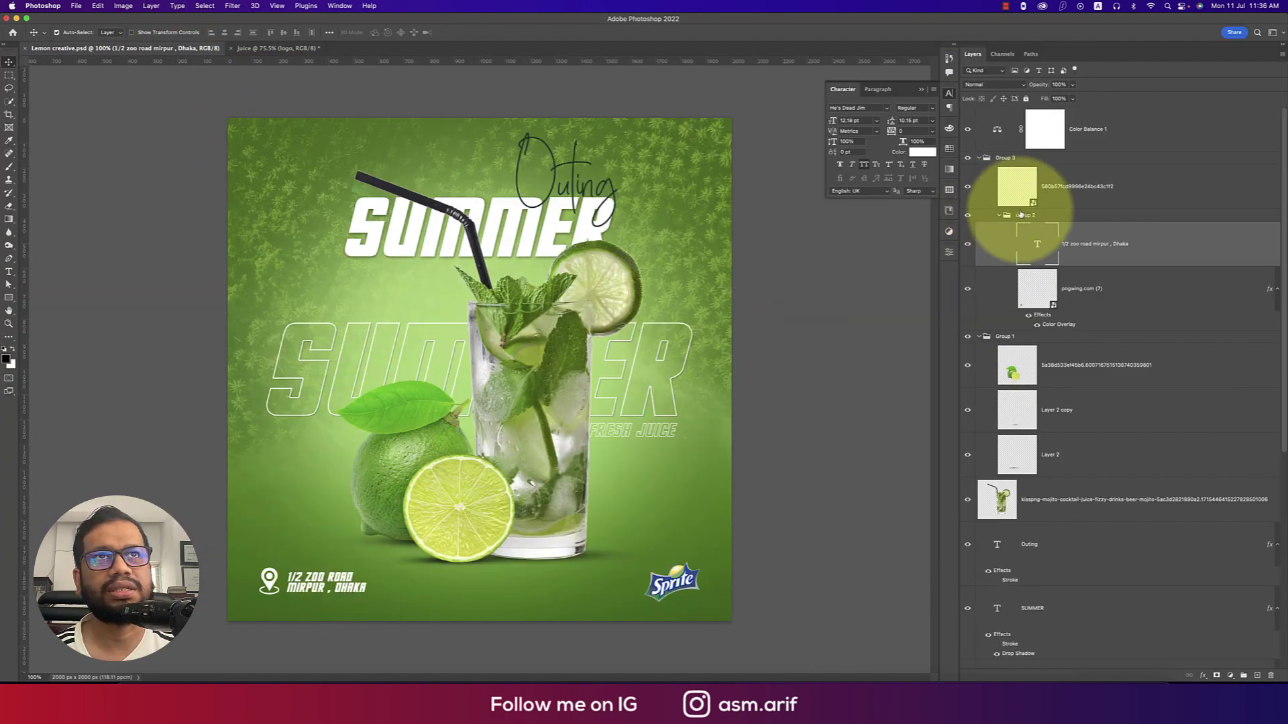
click(968, 247)
click(1009, 288)
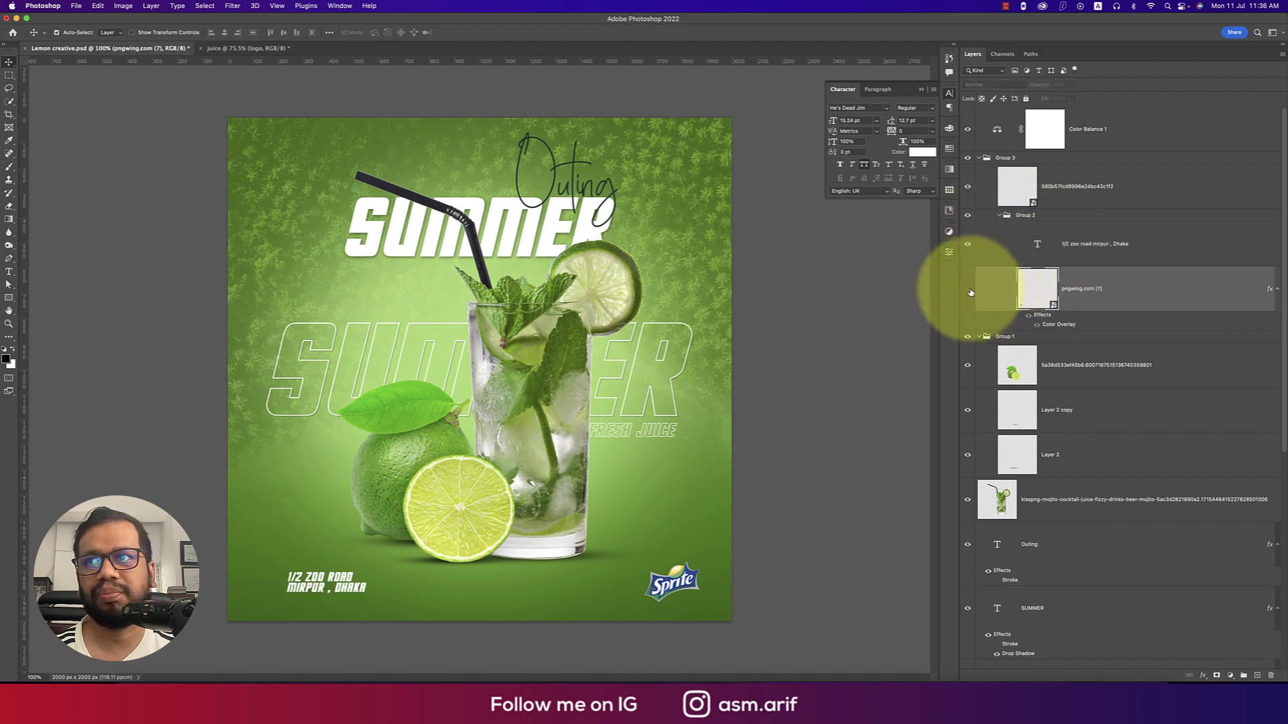
shift+click(1082, 245)
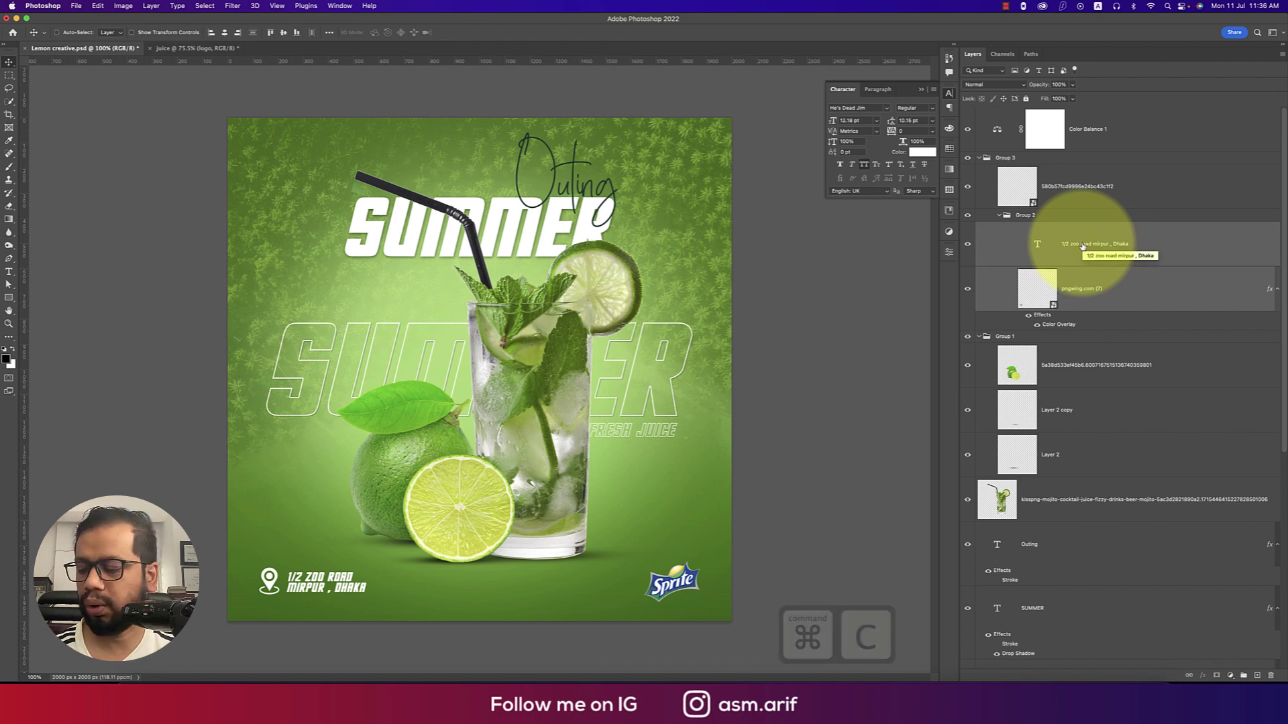
click(191, 48)
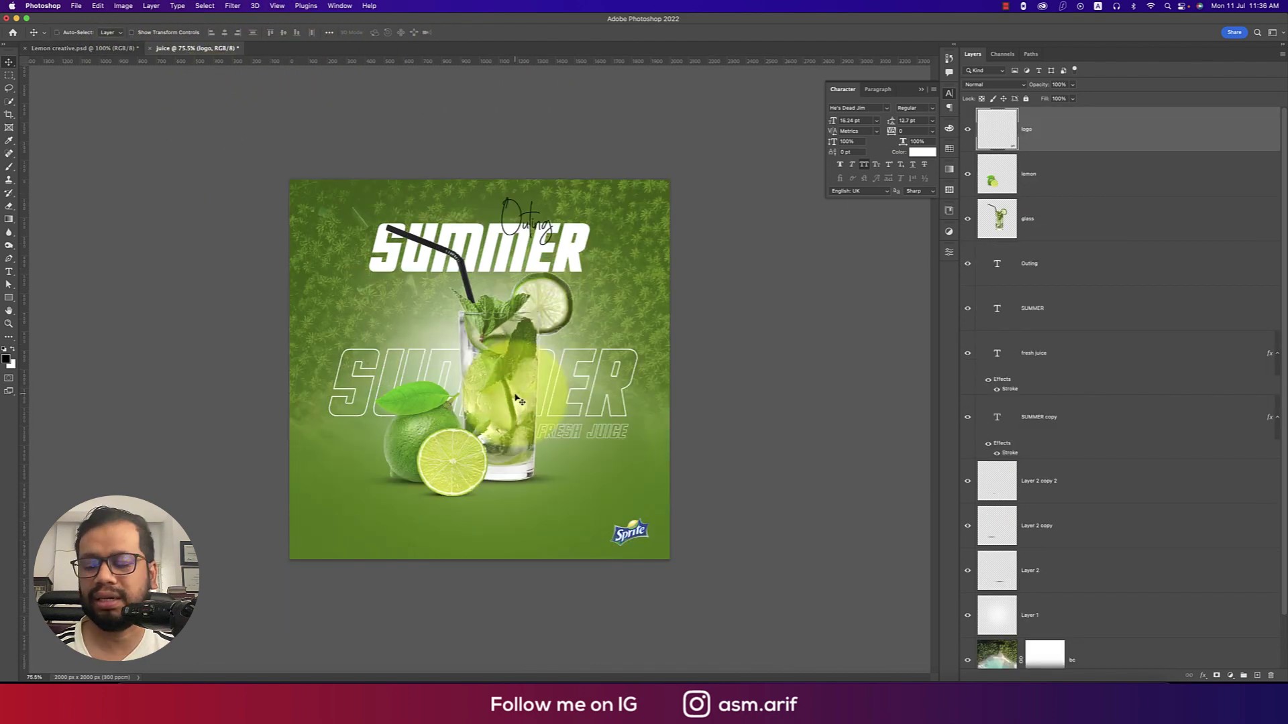
key(super+v)
- Move the pasted address text and location pin to the lower-left corner of the canvas, level with the logo
drag(655, 517, 390, 539)
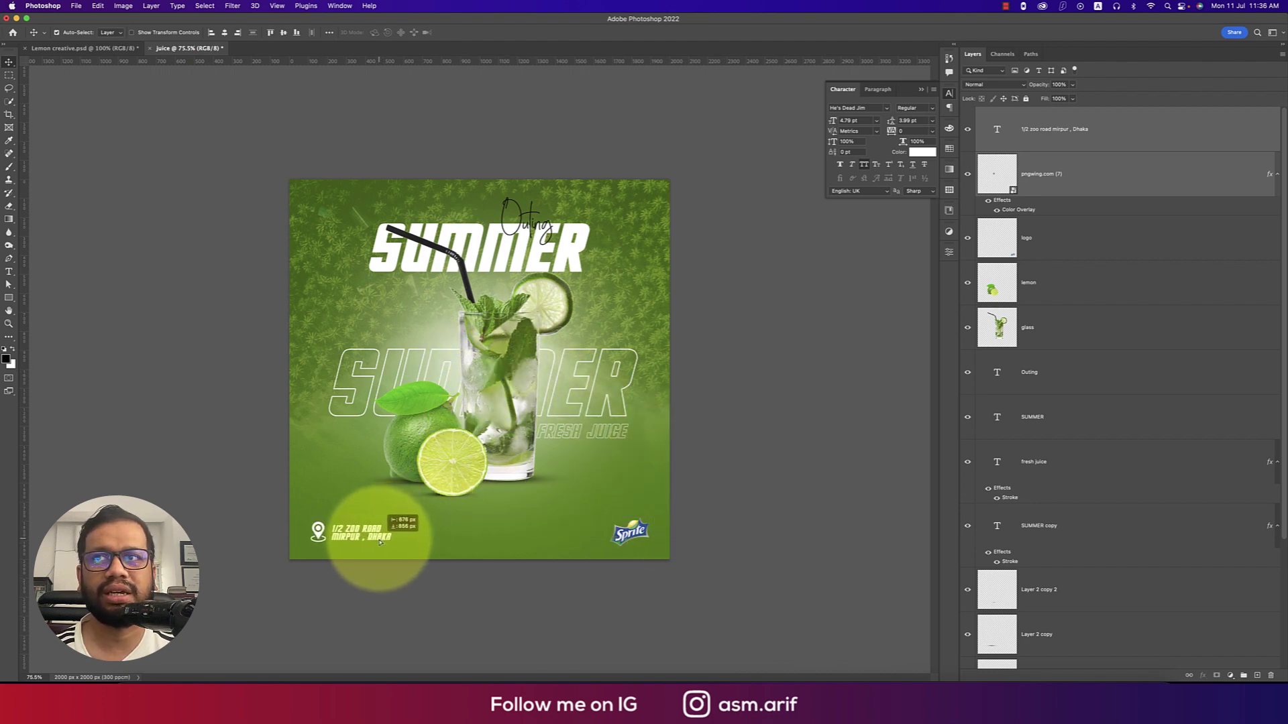
drag(379, 541, 380, 544)
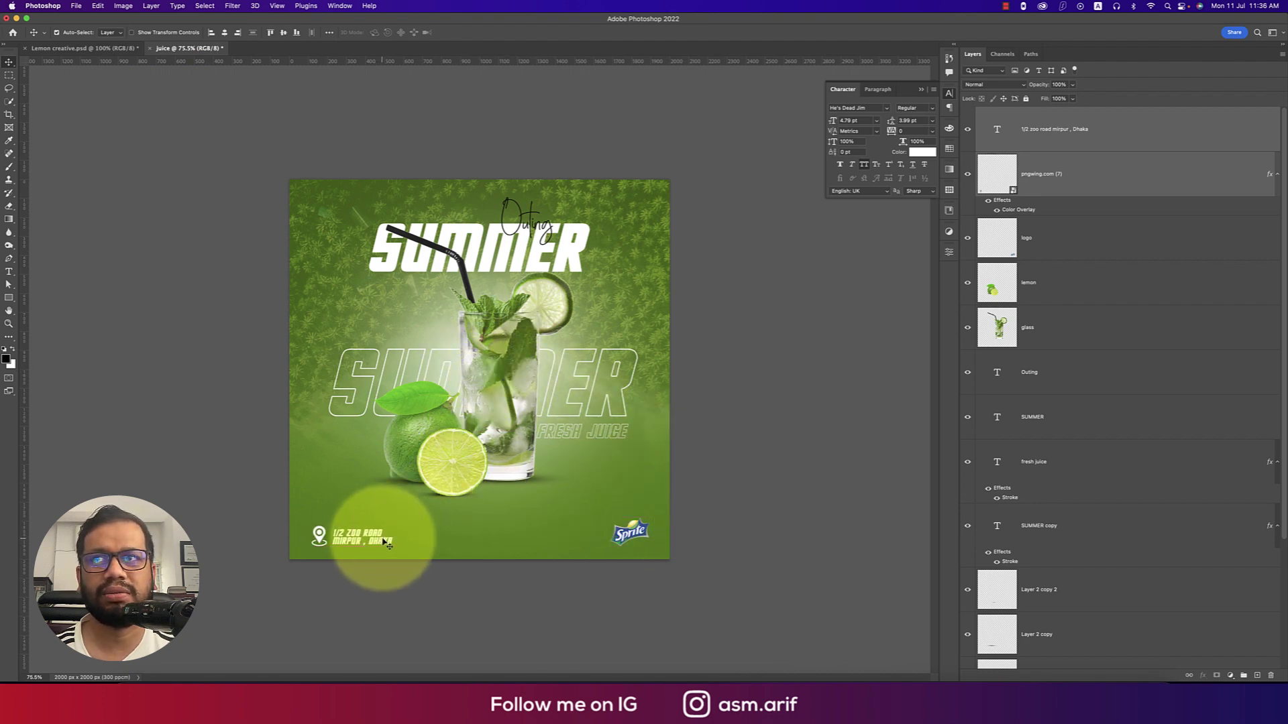
click(772, 512)
- Group the address text, location pin and logo layers together
click(1056, 131)
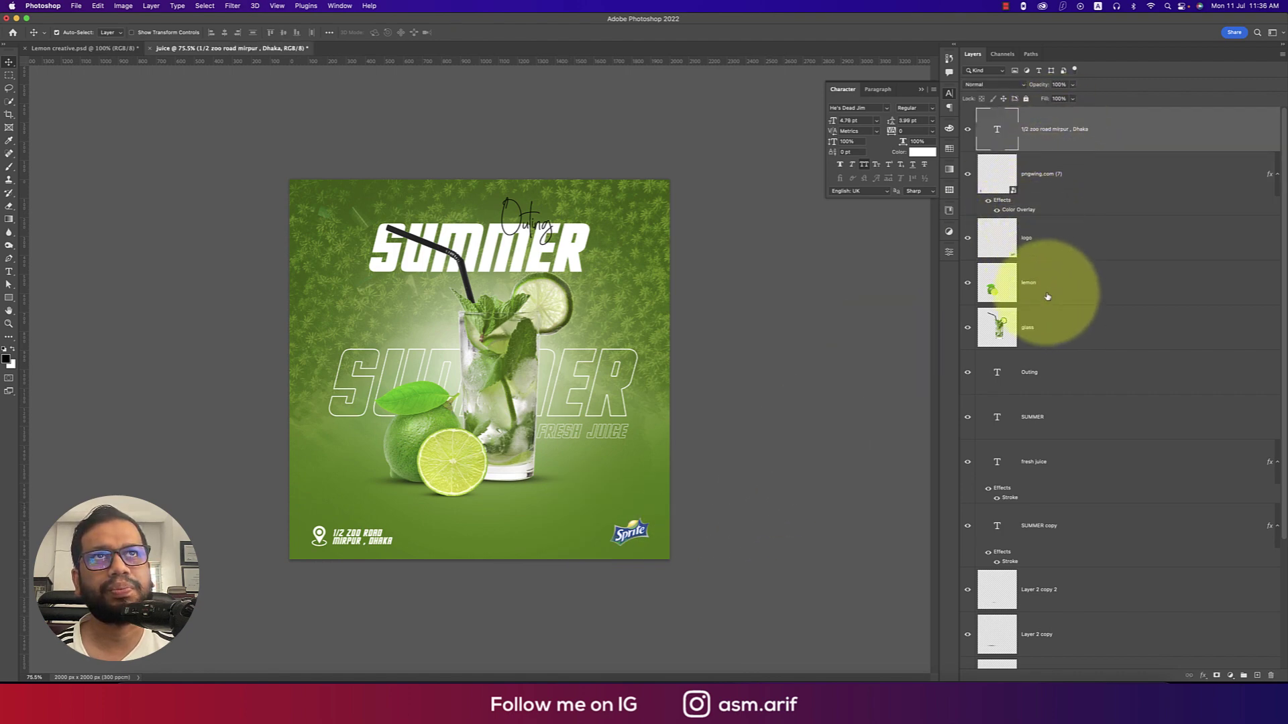
click(1026, 173)
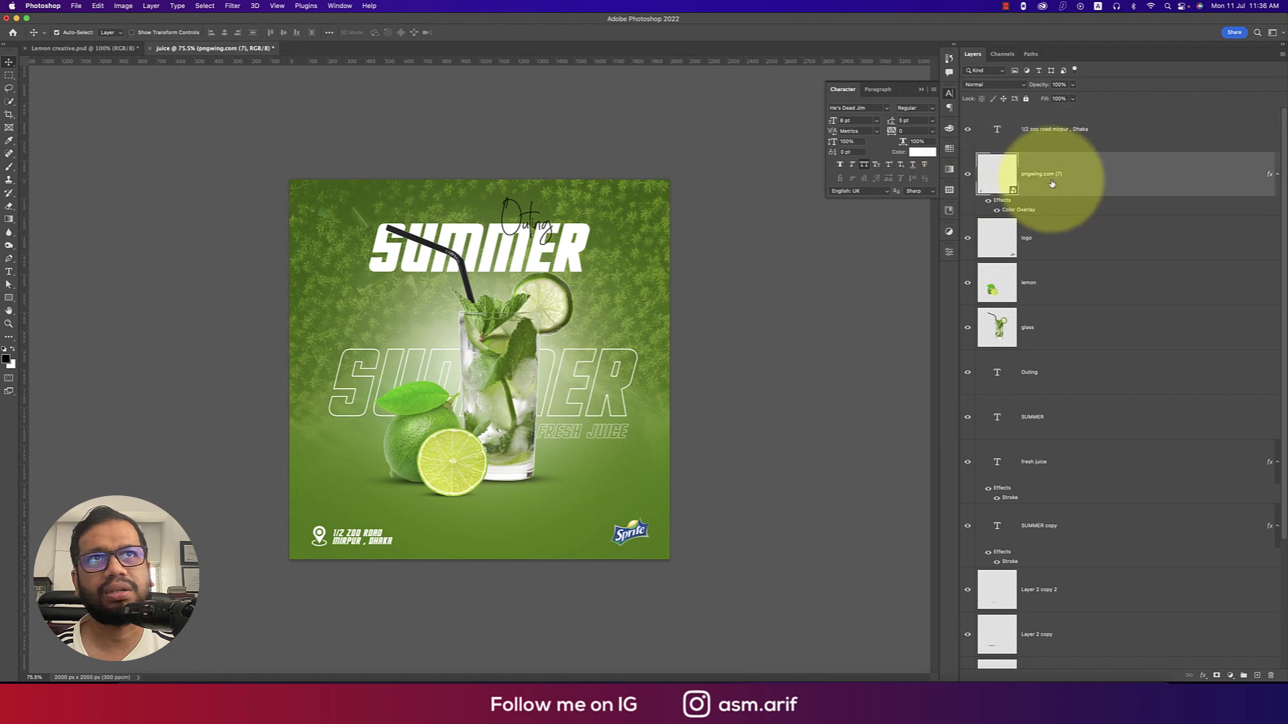
click(968, 129)
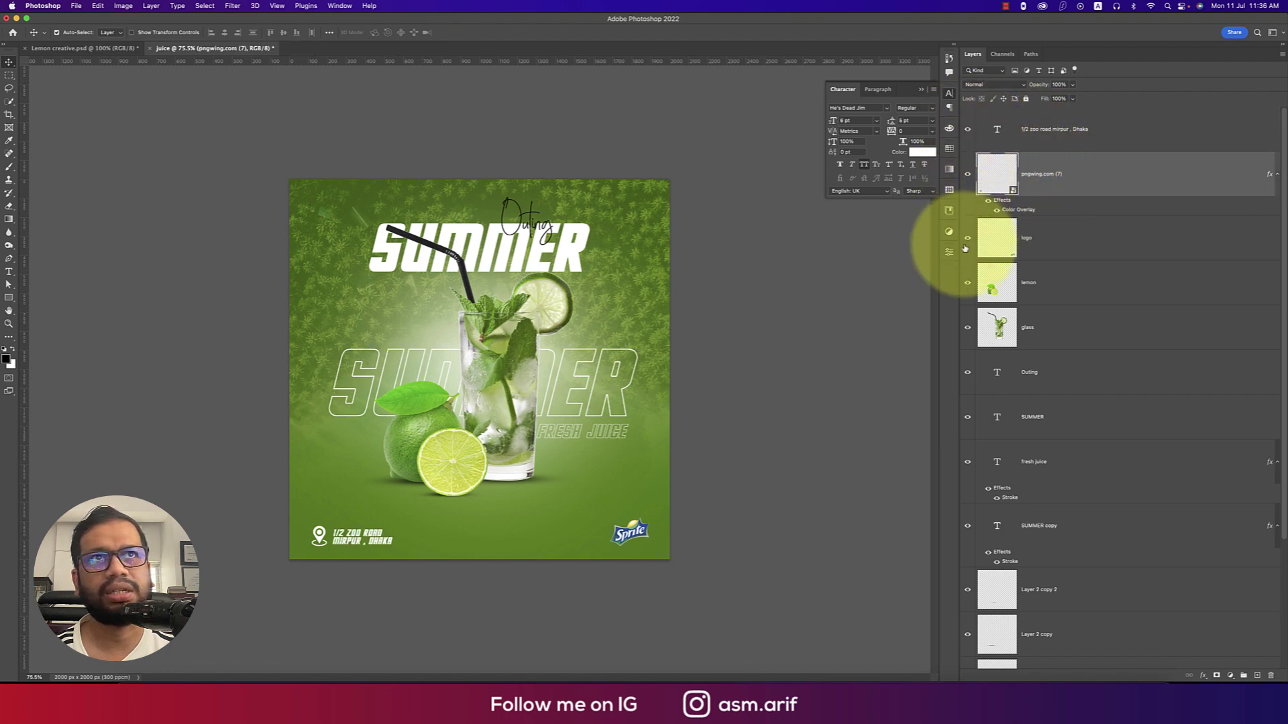
click(1069, 224)
shift+click(1066, 126)
key(super+g)
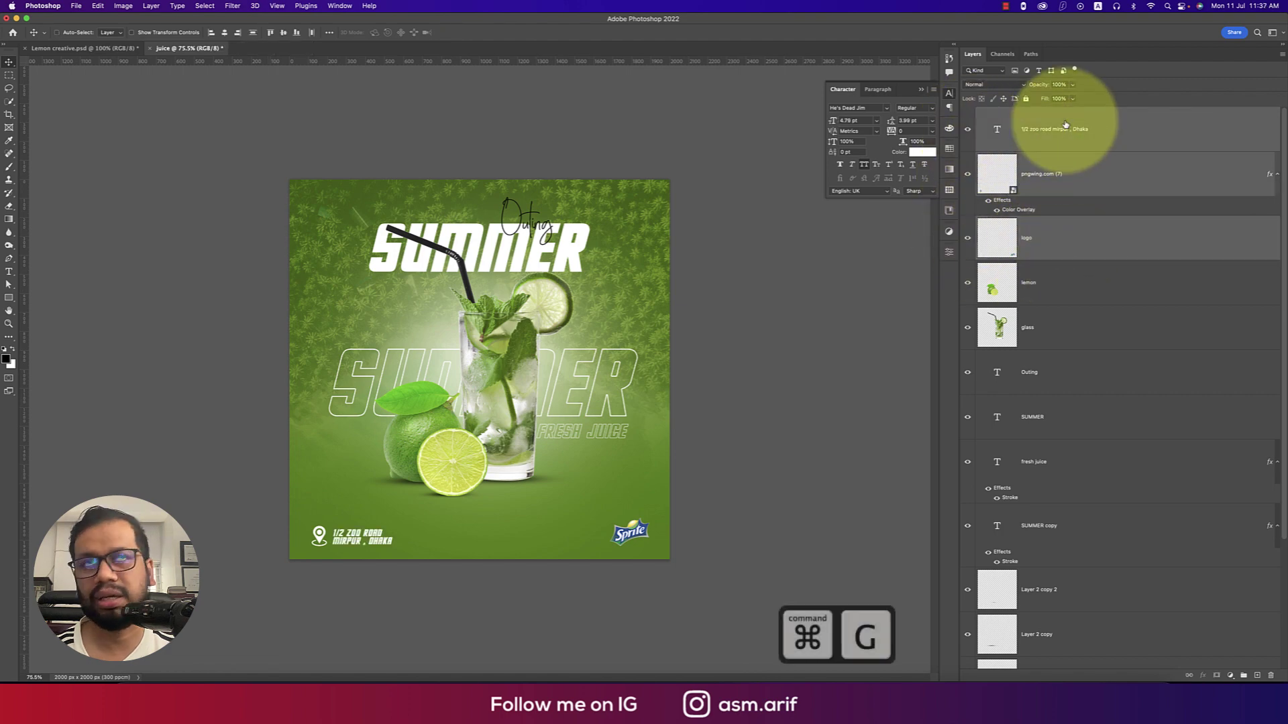
- Rename the new group "footeer" and align it to a selection of the whole canvas, clearing the selection at the end
double_click(1006, 113)
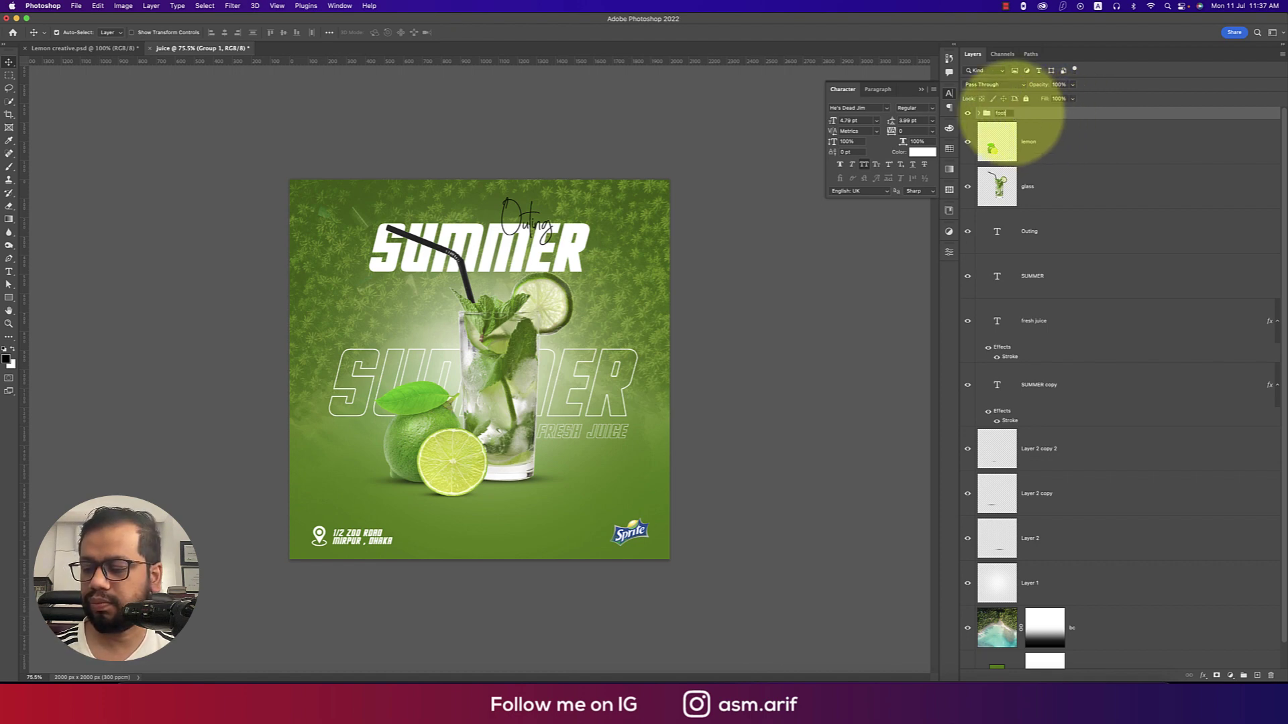
text(footeer)
click(747, 346)
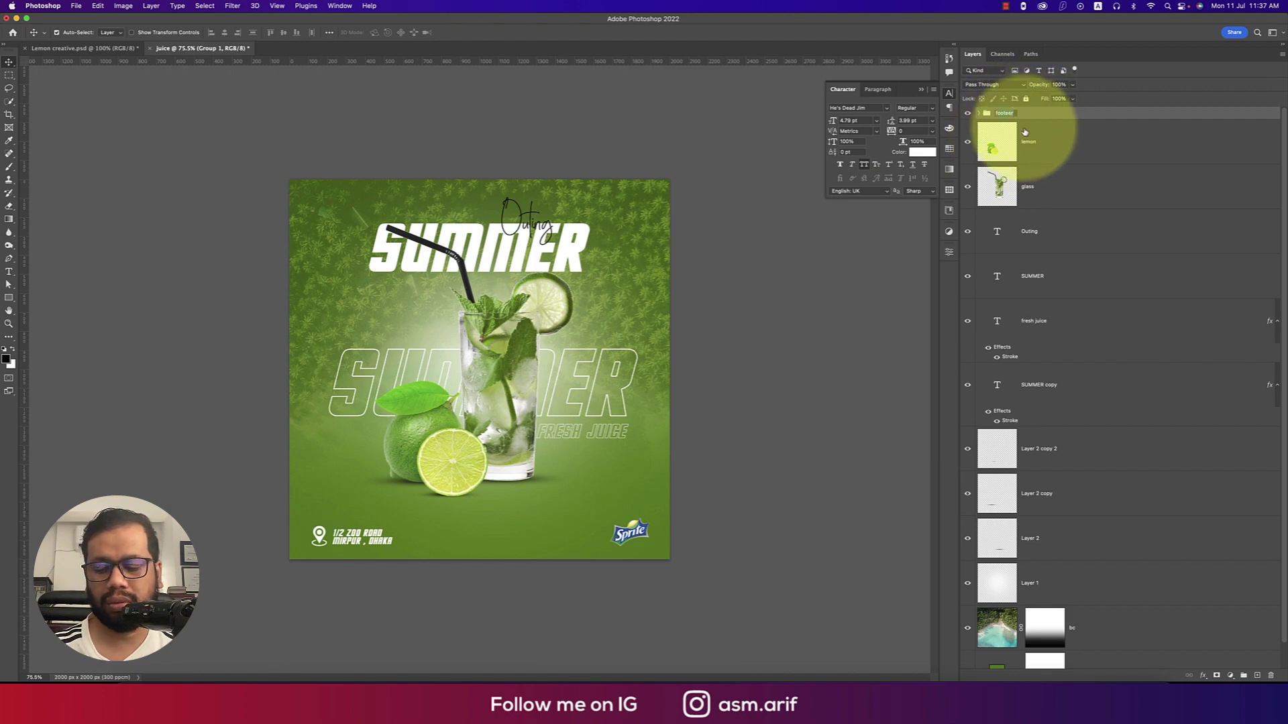
key(super+a)
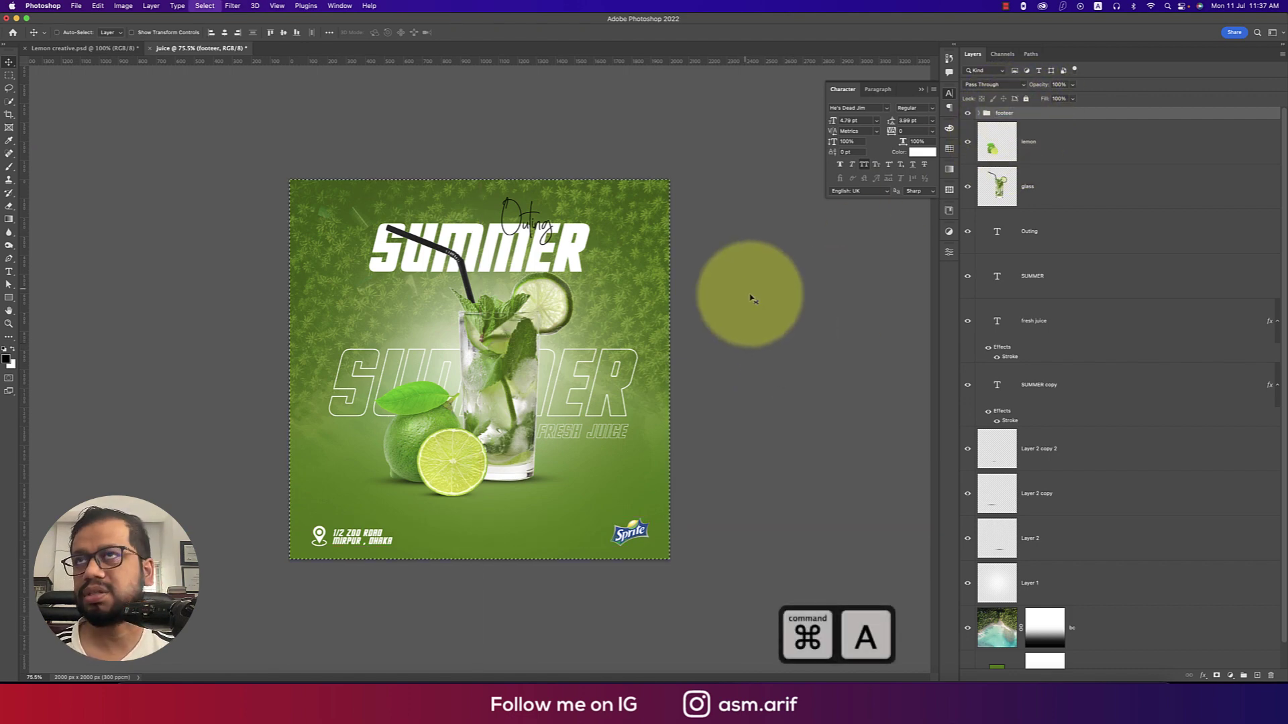
key(super+d)
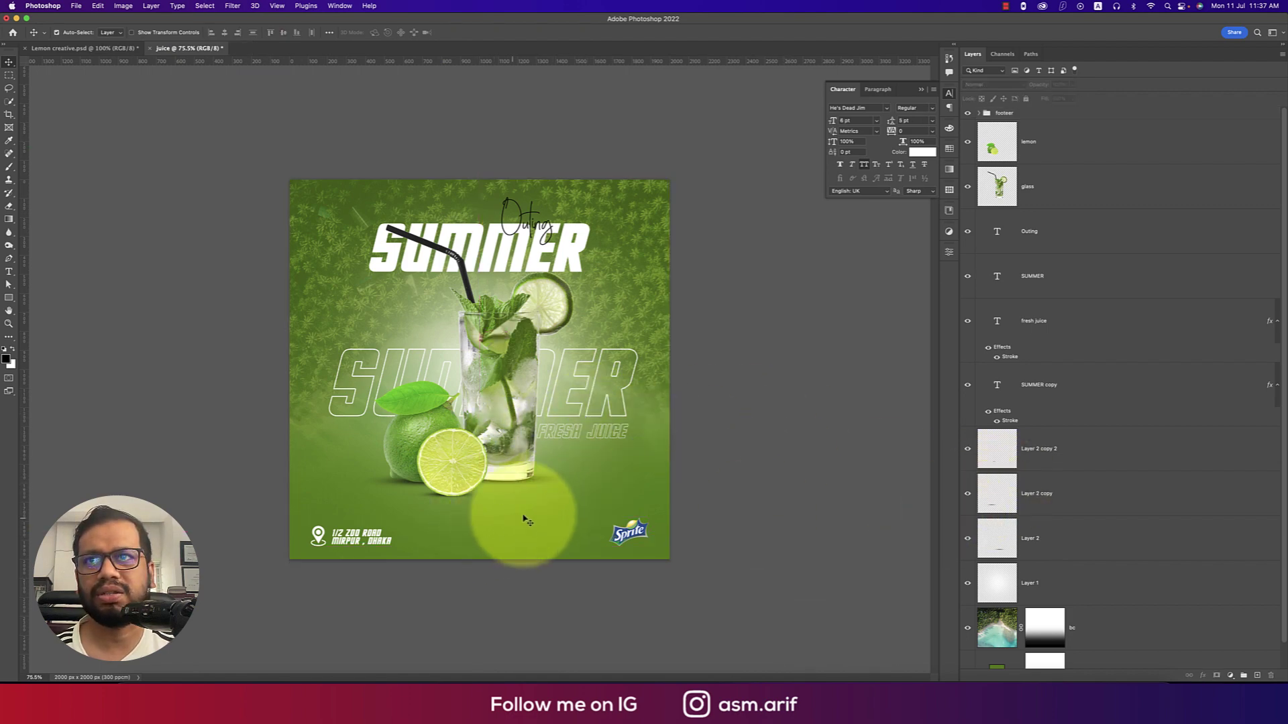
- Group the lemon, glass, fresh juice, SUMMER copy, Layer 2 copy 2, Layer 2 copy and Layer 2 layers
scroll(1059, 434, down, 2)
scroll(1060, 440, up, 2)
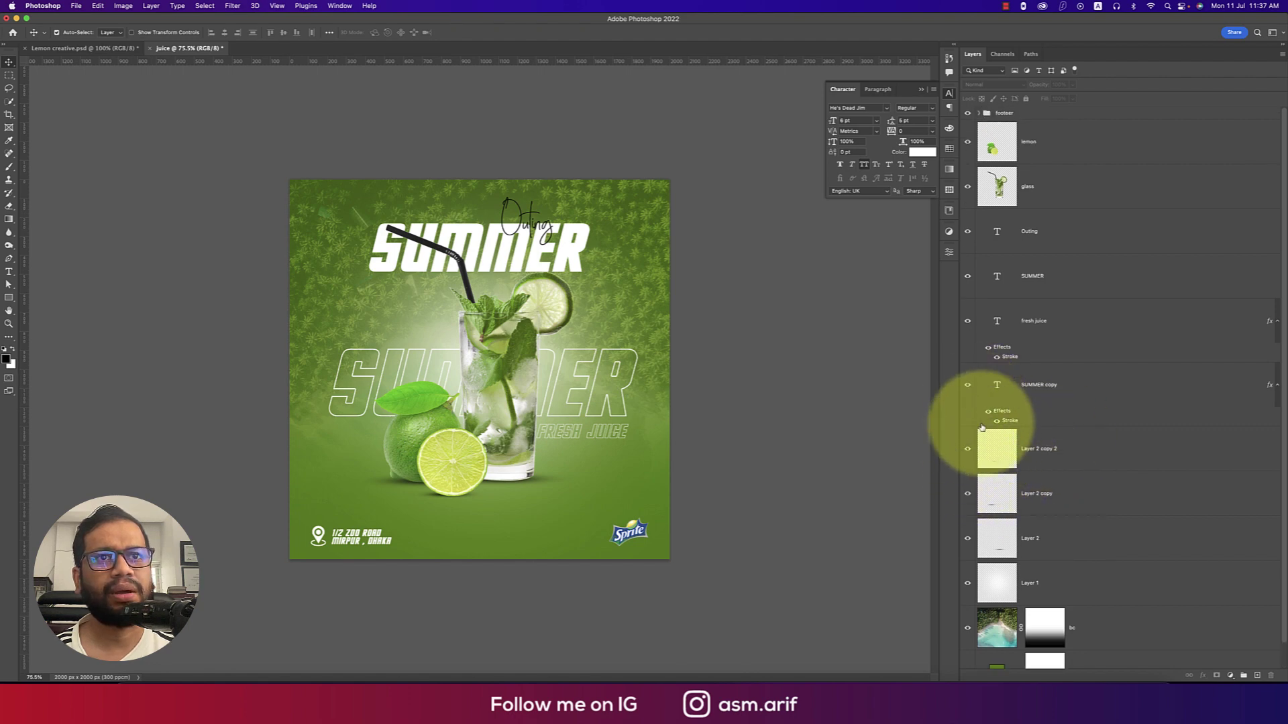
click(1048, 138)
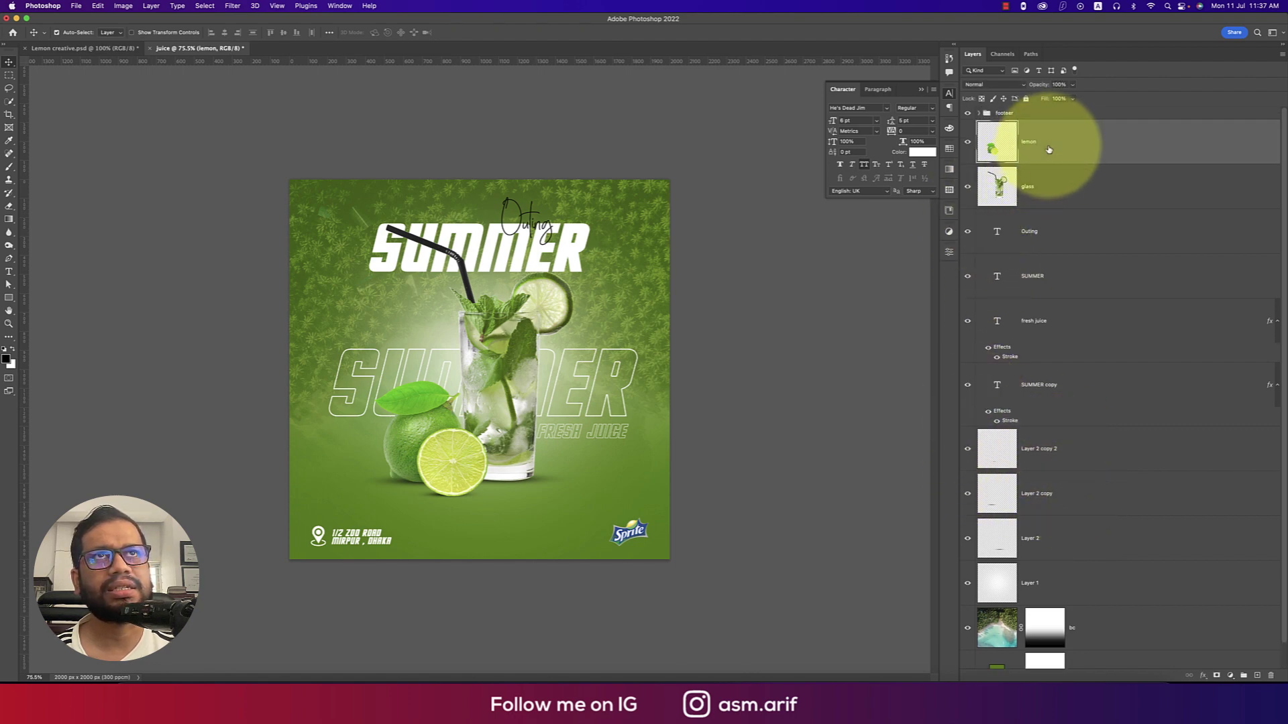
shift+click(1061, 188)
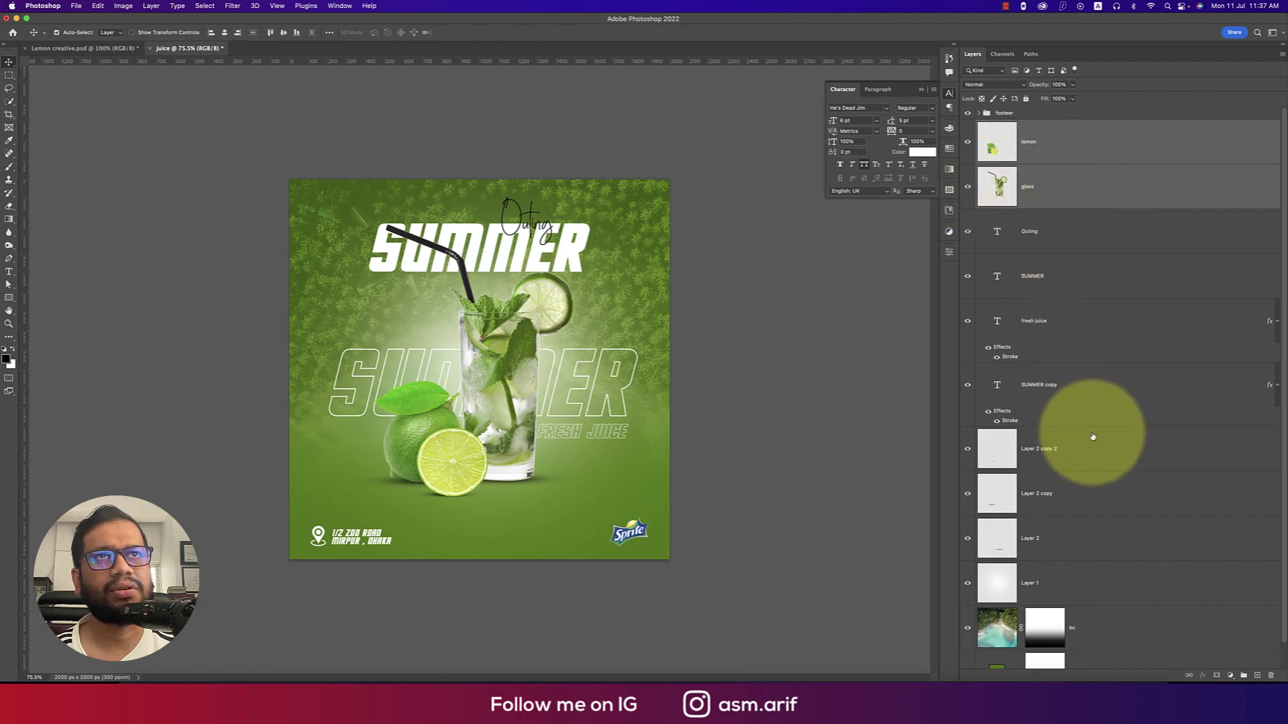
super+click(1086, 325)
super+click(1078, 387)
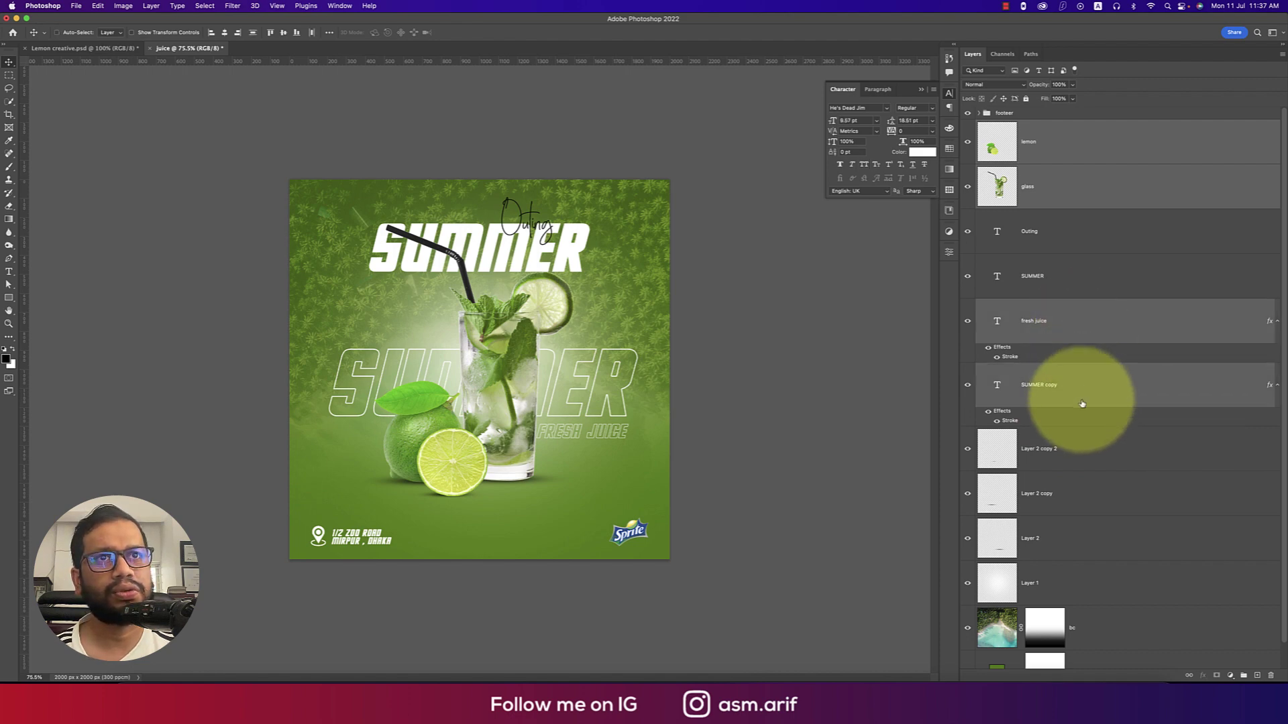
super+click(1078, 450)
super+click(1078, 491)
super+click(1081, 540)
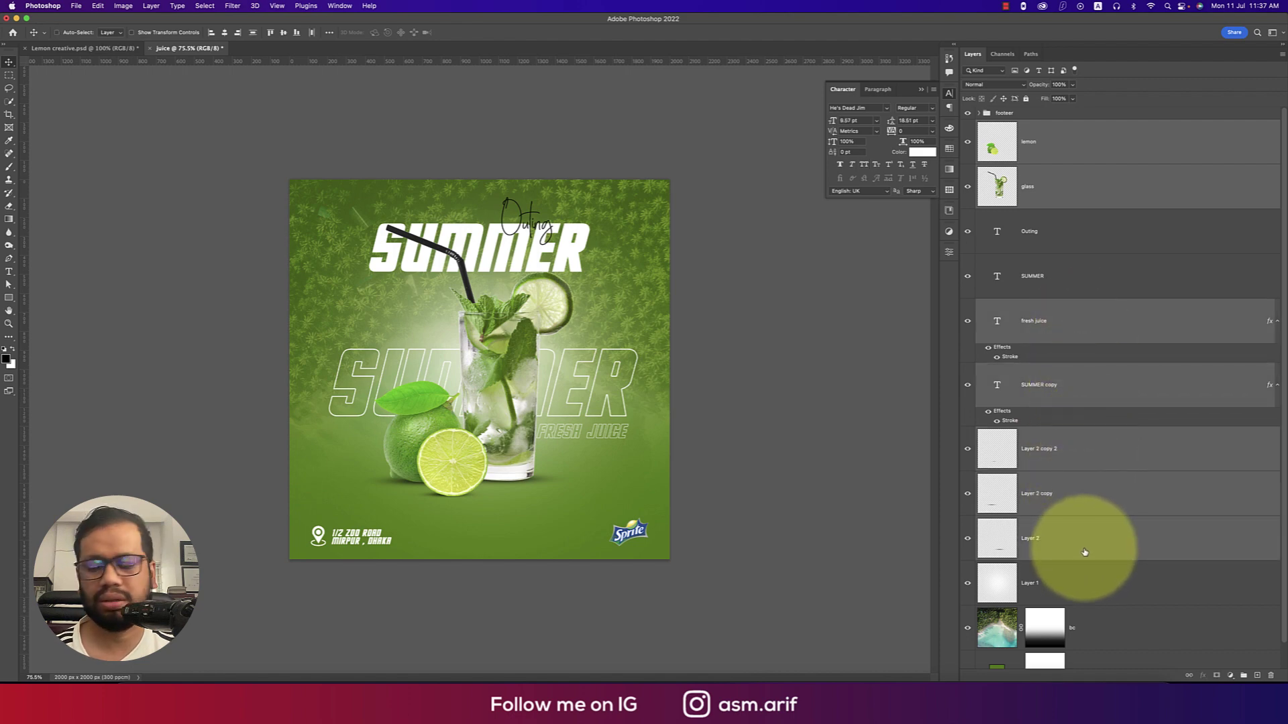
key(super+g)
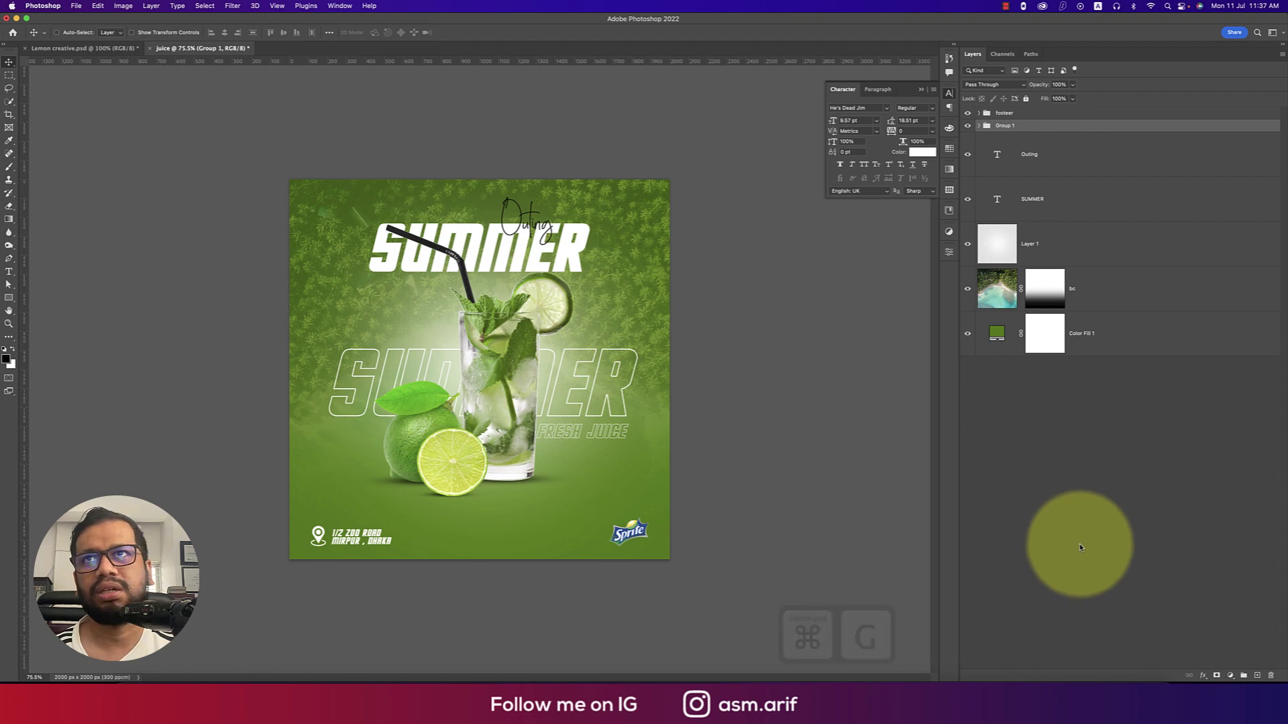
- Scale the glass and lemon group up to about 110%, extending it down toward the footer, and compare it with Lemon creative.psd
key(super+t)
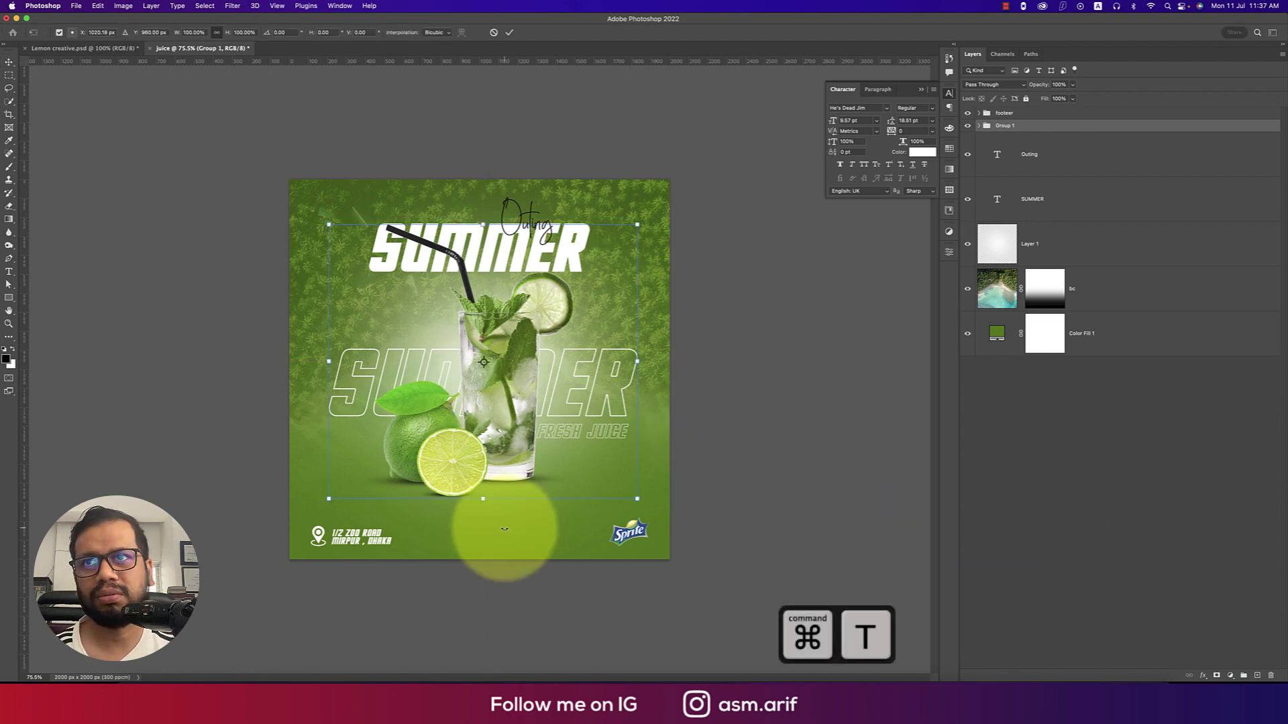
drag(482, 499, 481, 525)
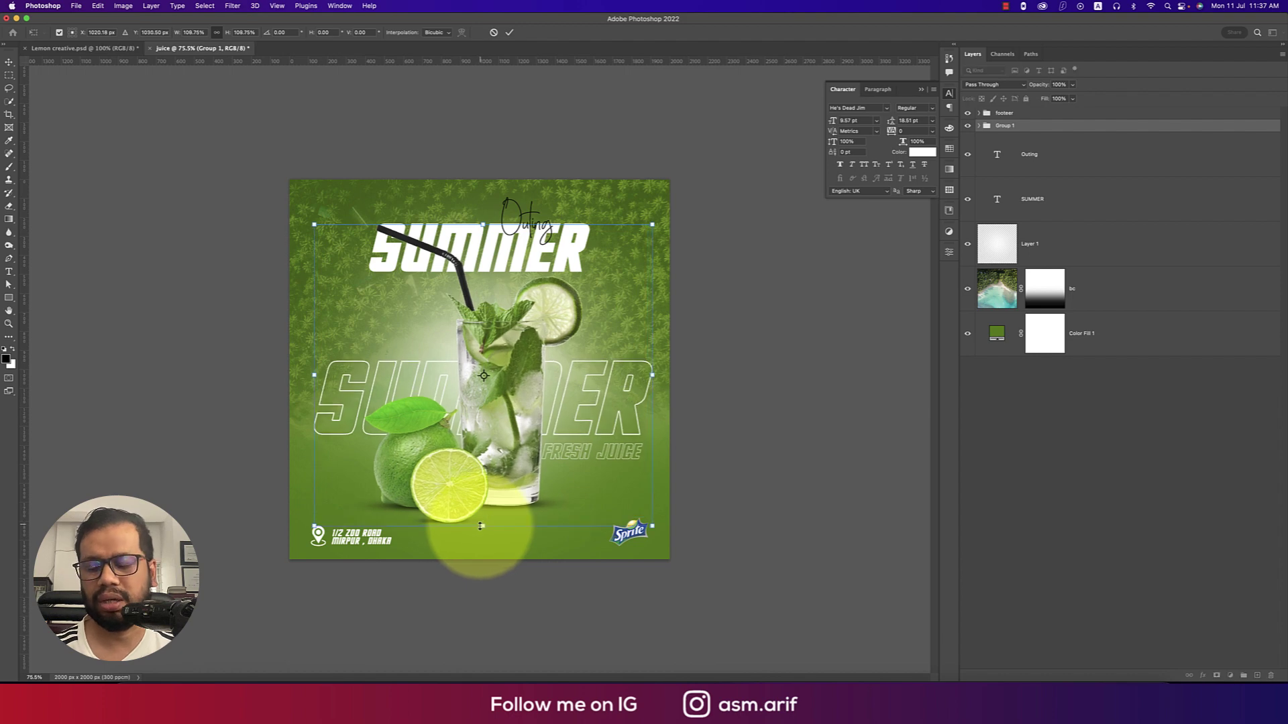
key(Return)
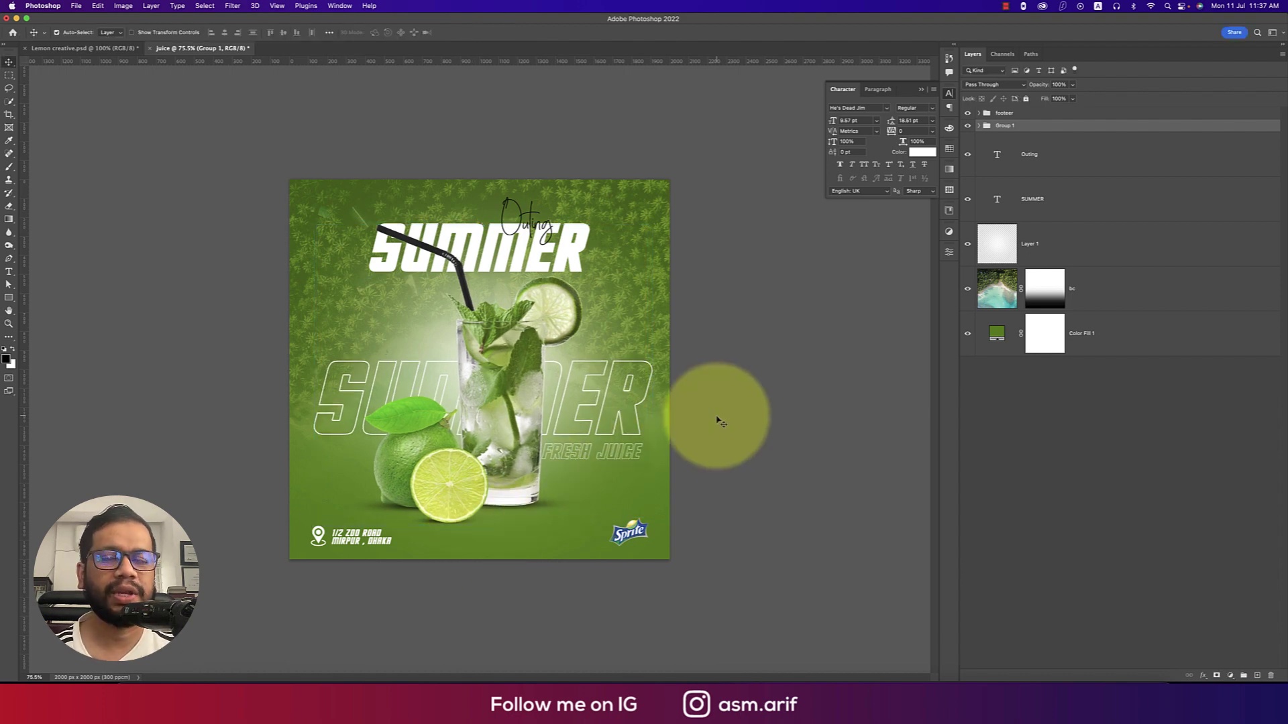
click(74, 49)
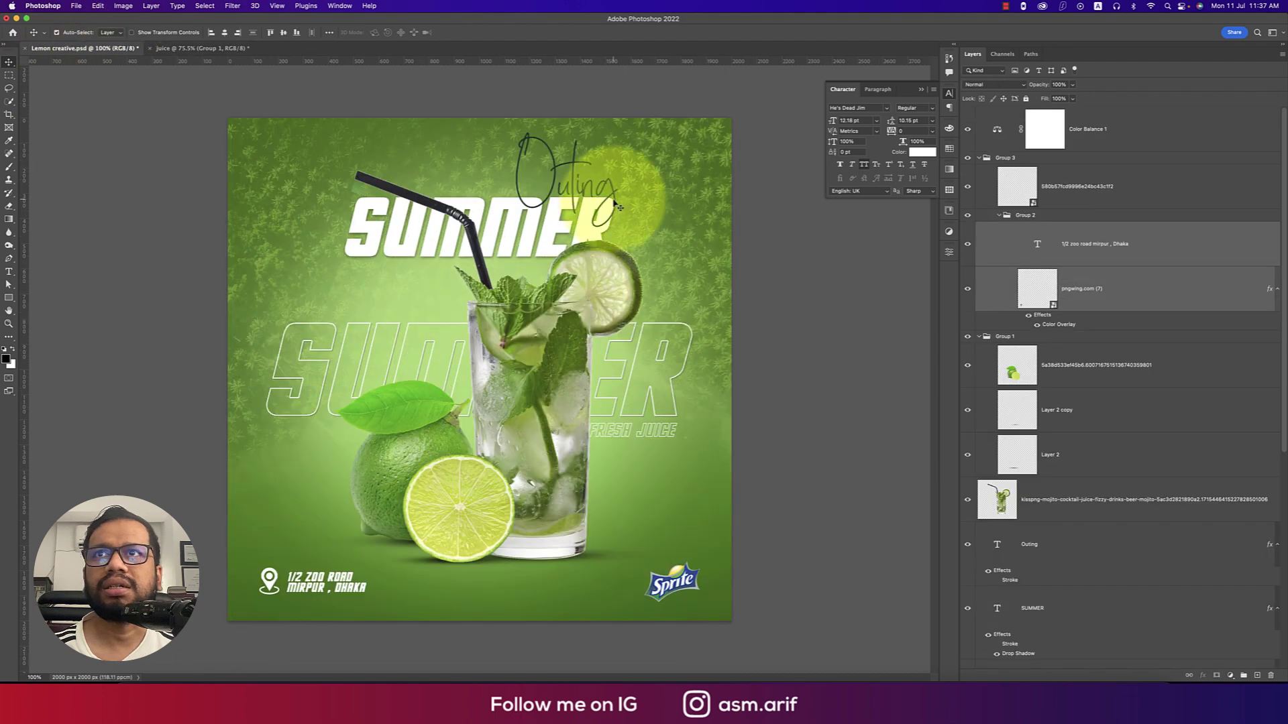
click(225, 49)
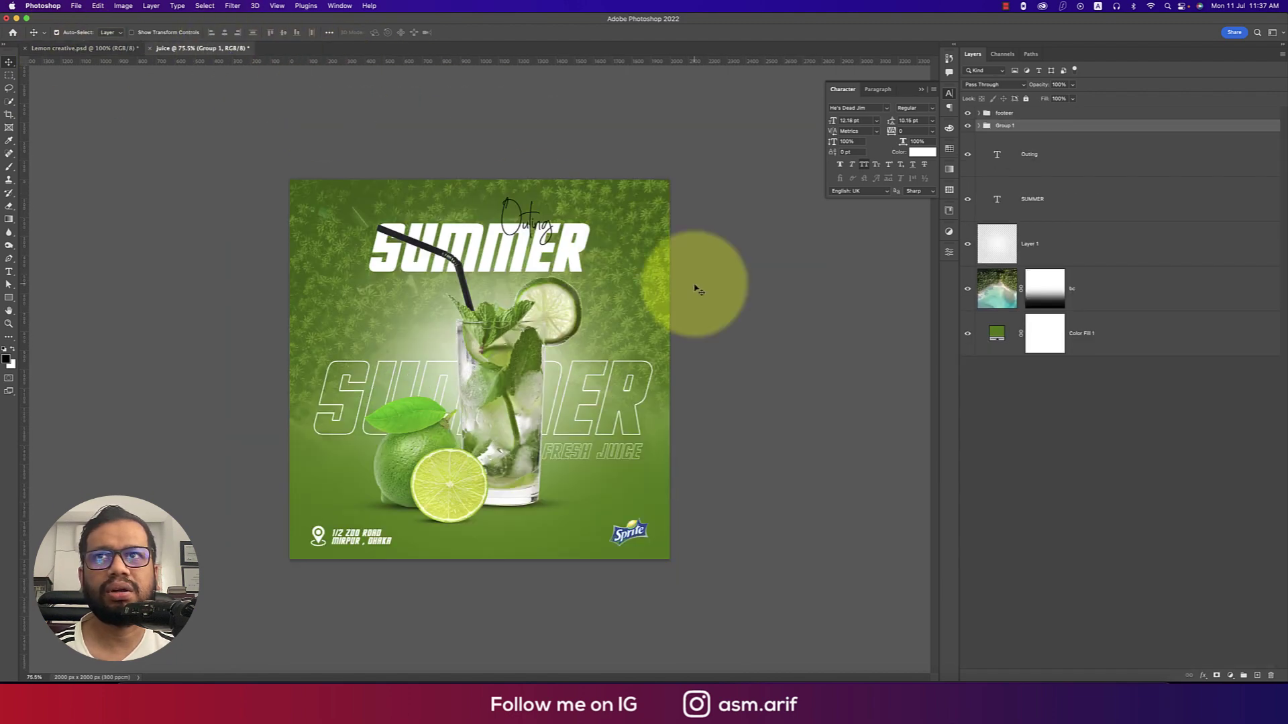